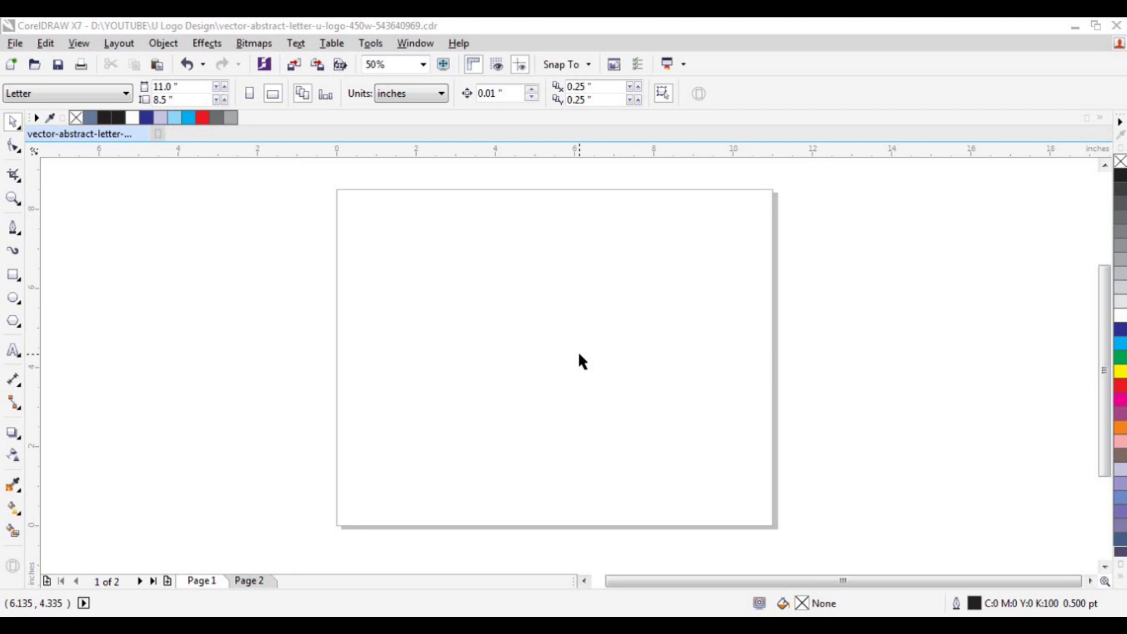
Draw a tall, narrow rectangle about 1.25 by 4.19 inches in the left part of the page
left_click(580, 358)
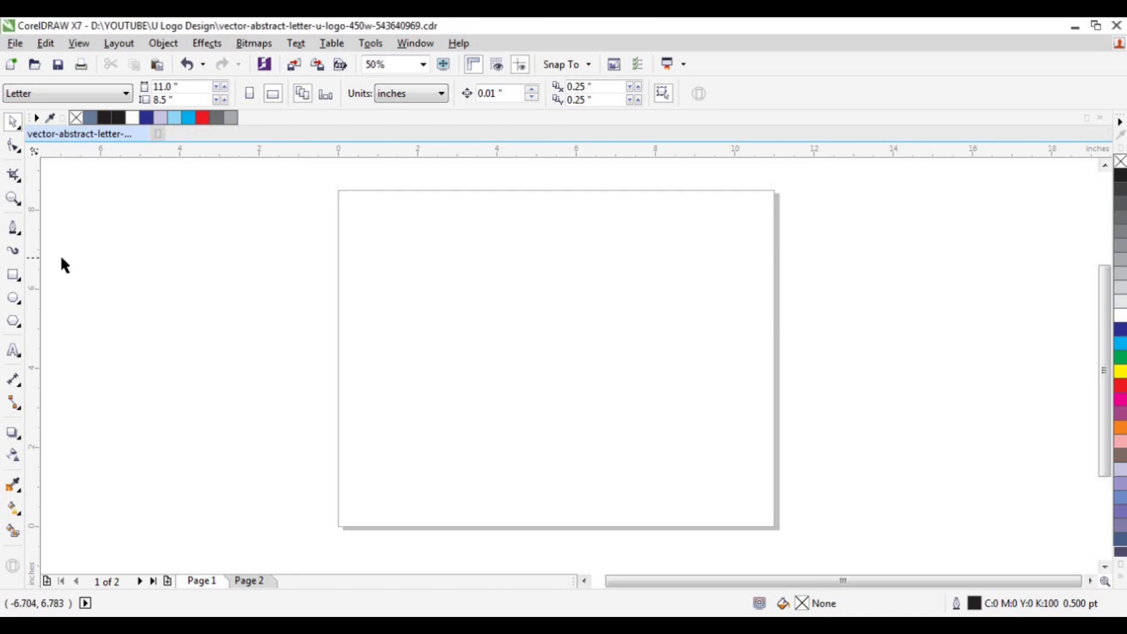
left_click(13, 276)
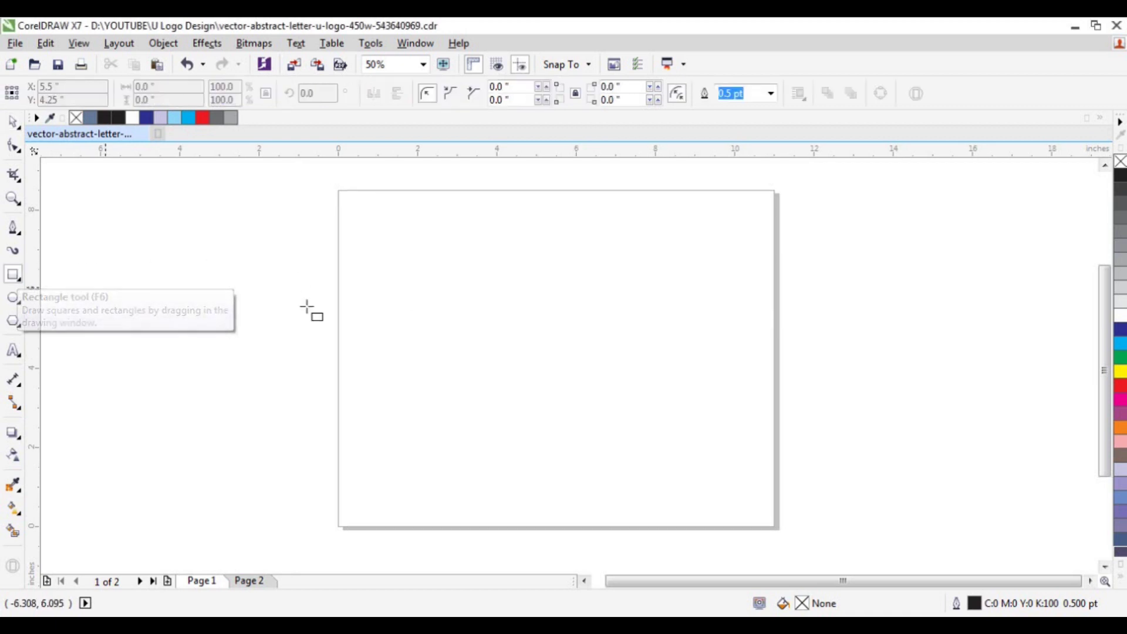
left_click_drag(398, 257, 448, 422)
left_click(12, 125)
scroll(408, 265, "up", 2)
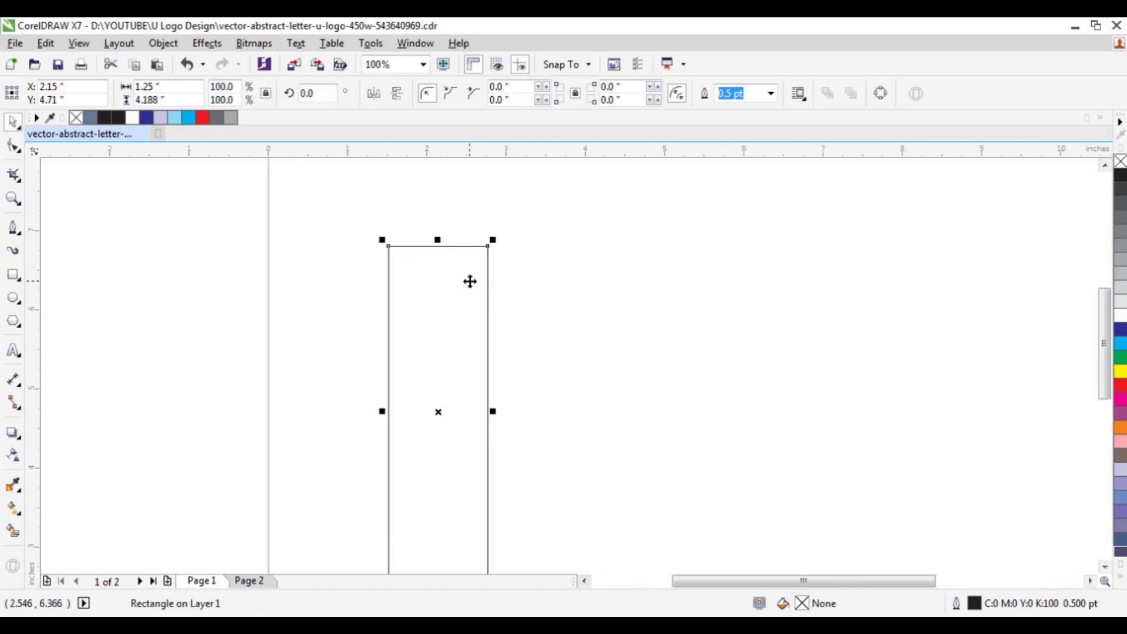
Round all four corners of the rectangle with the Shape tool to a radius of about 0.167 inches
left_click(13, 146)
scroll(403, 252, "down", 2)
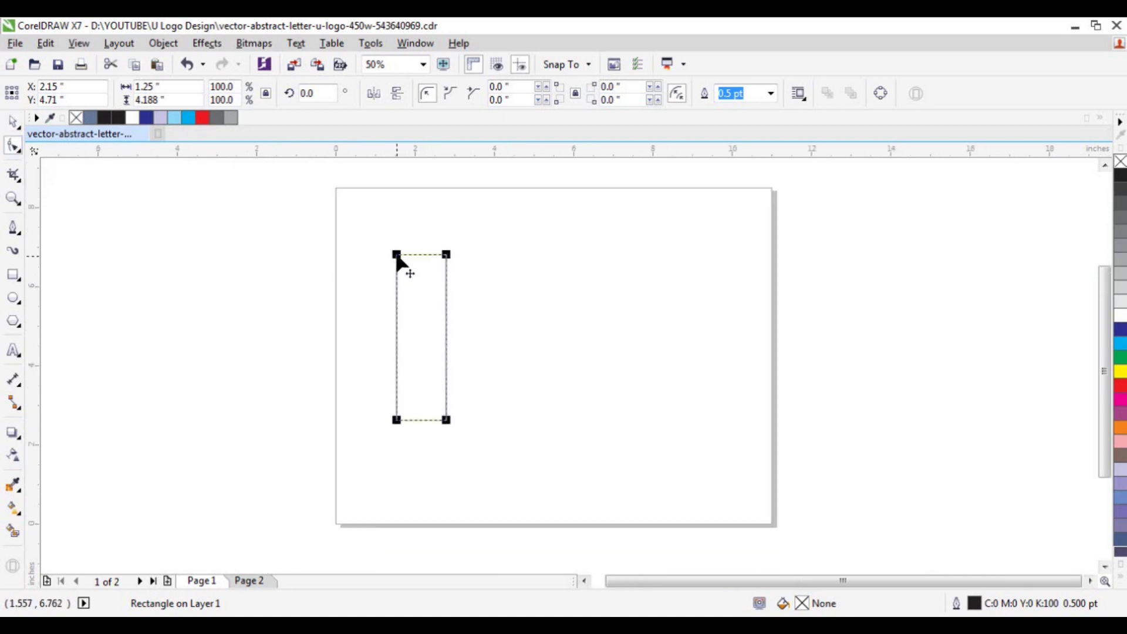
scroll(399, 259, "up", 2)
left_click_drag(393, 247, 406, 247)
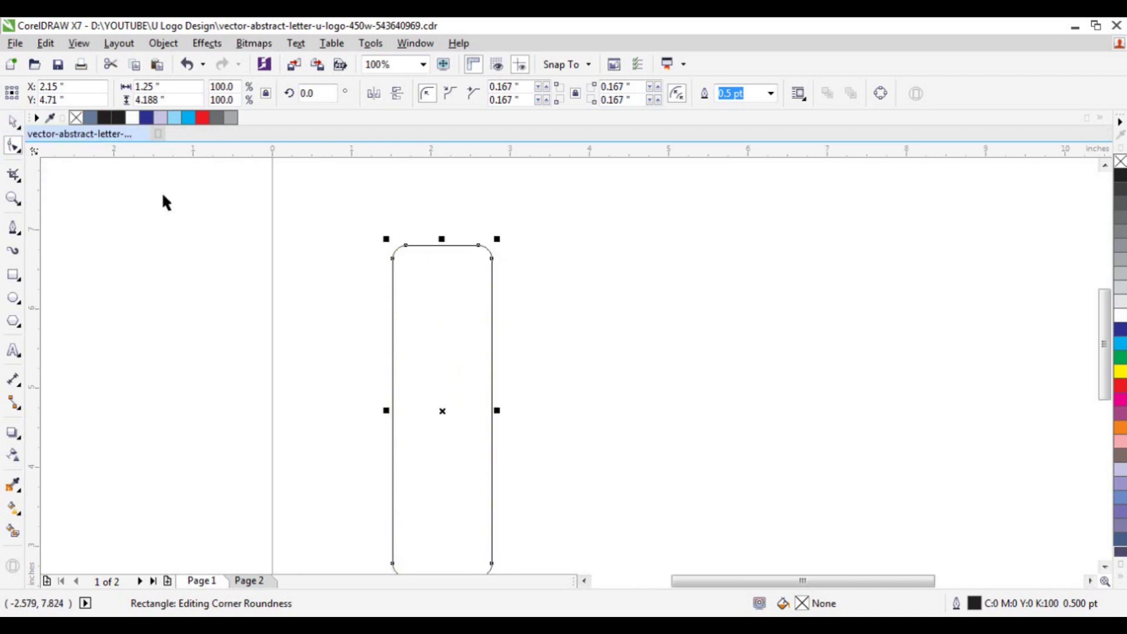
key("space")
key("Escape")
scroll(436, 325, "down", 2)
scroll(436, 325, "up", 2)
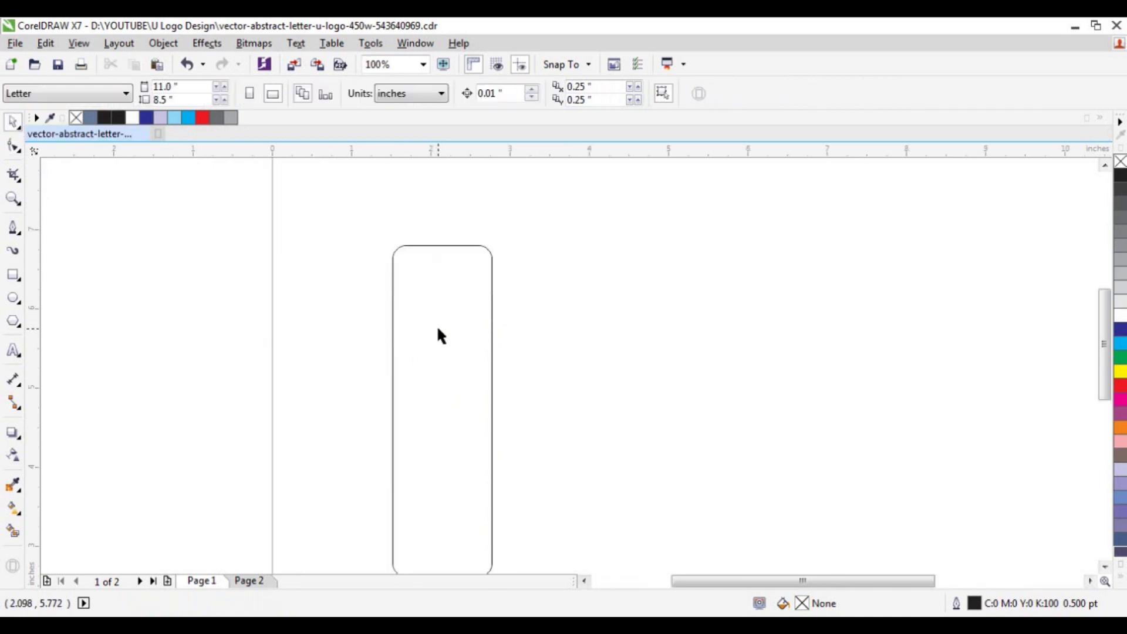
Duplicate the rounded rectangle horizontally to its right at the same height, centred at about X 4.39 inches
left_click(439, 331)
left_click_drag(443, 405, 616, 394)
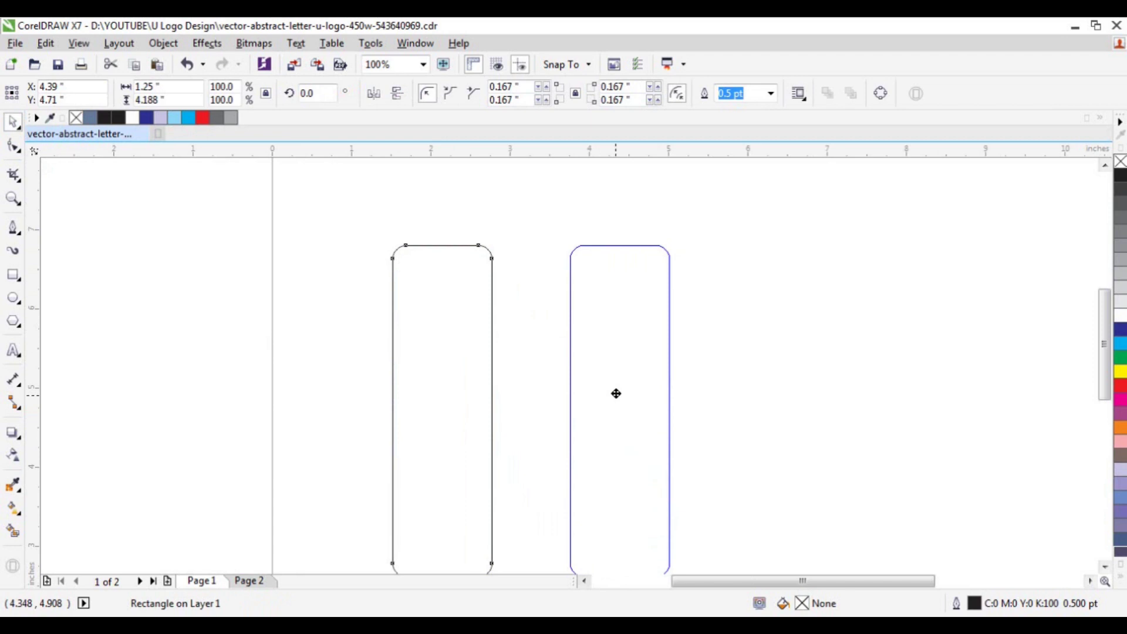
left_click_drag(616, 393, 616, 394)
scroll(587, 376, "down", 1)
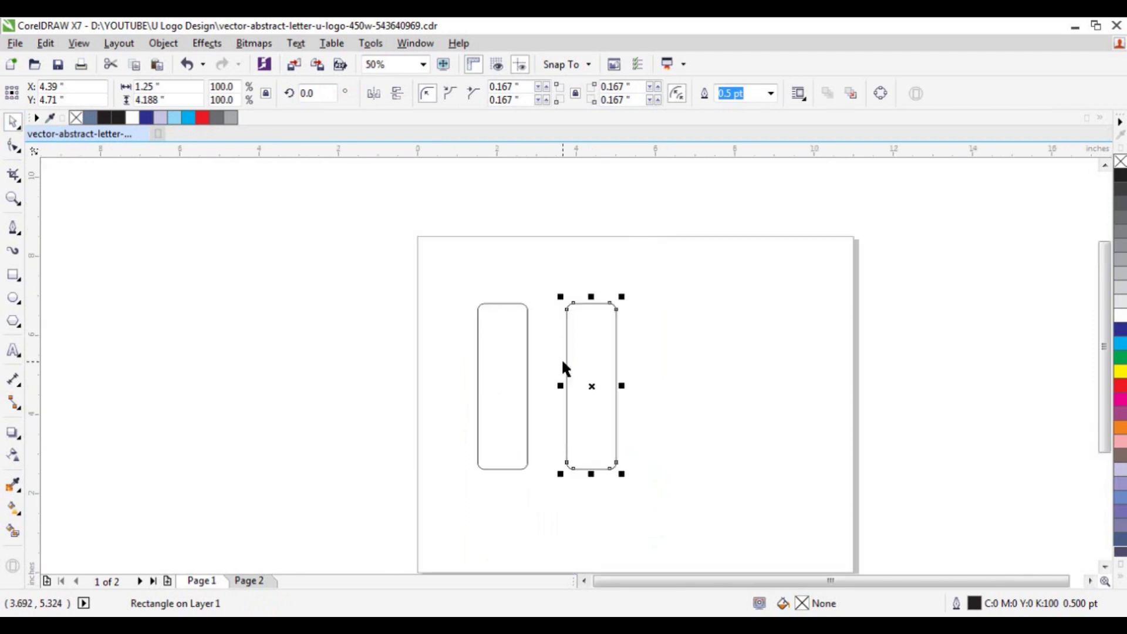
left_click(724, 367)
scroll(575, 386, "up", 1)
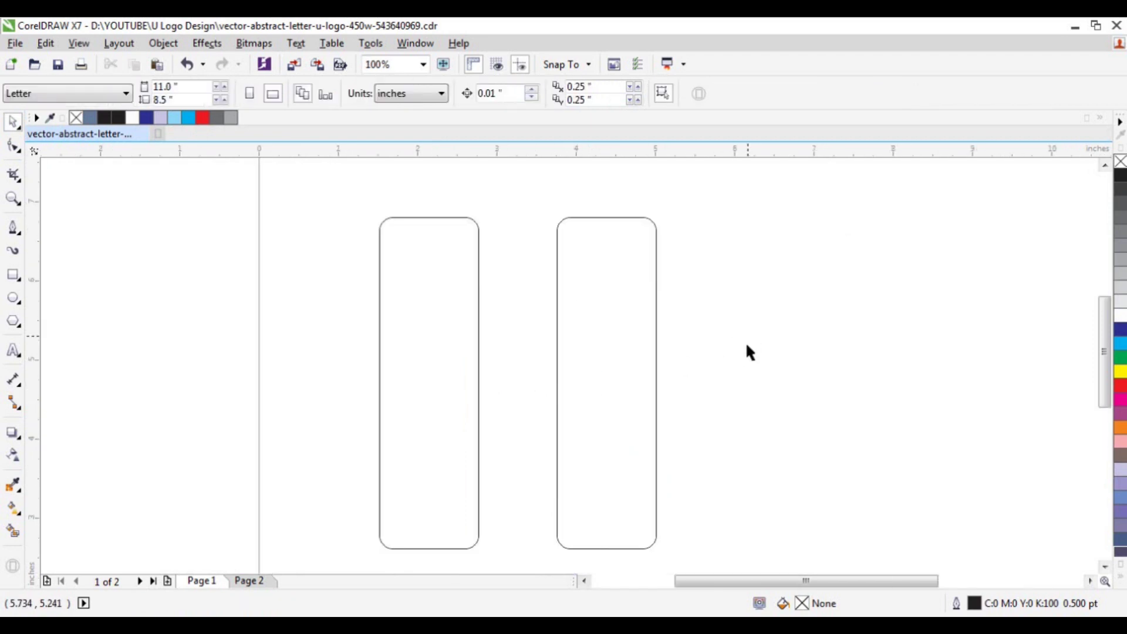
Draw a circle about 3.49 inches in diameter spanning the outer edges of both rectangles over their lower part
left_click(13, 298)
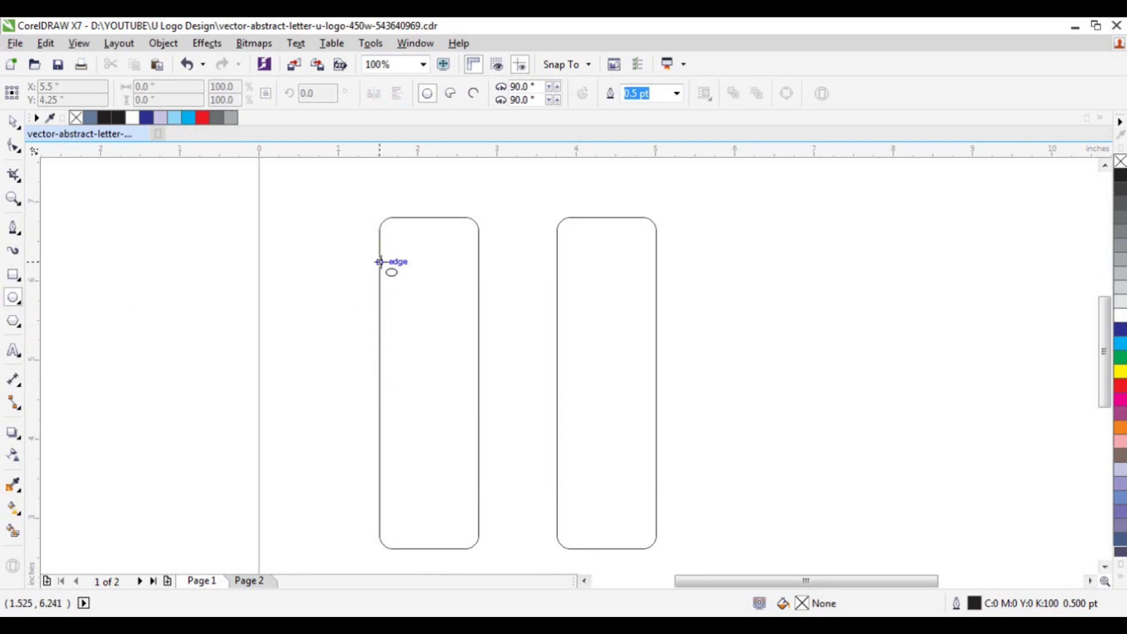
left_click_drag(380, 262, 656, 510)
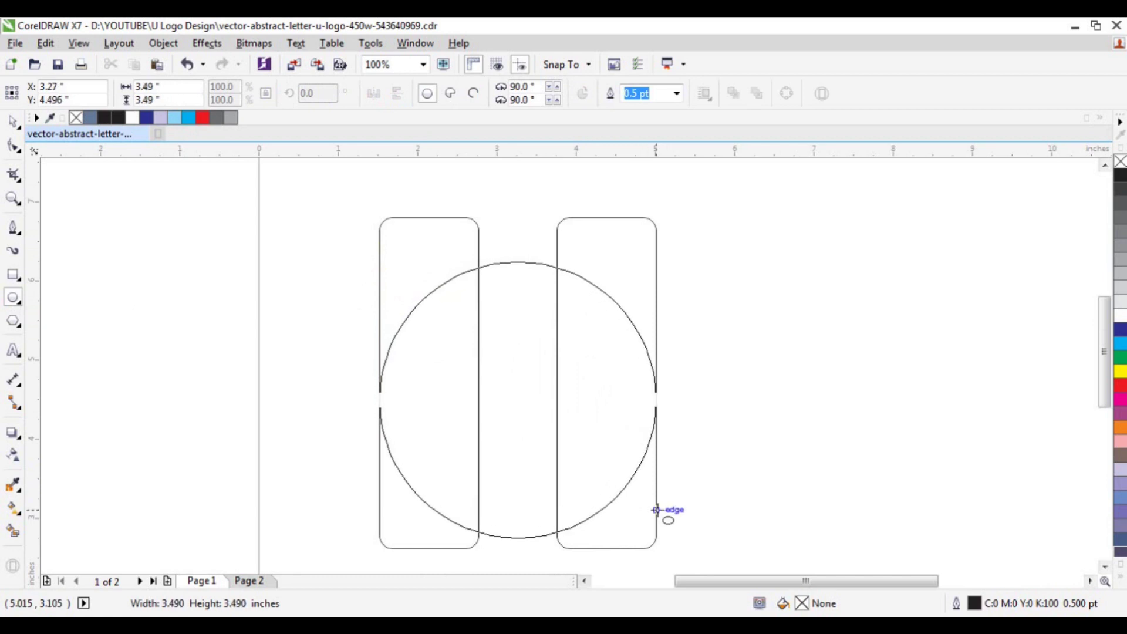
left_click_drag(656, 509, 656, 510)
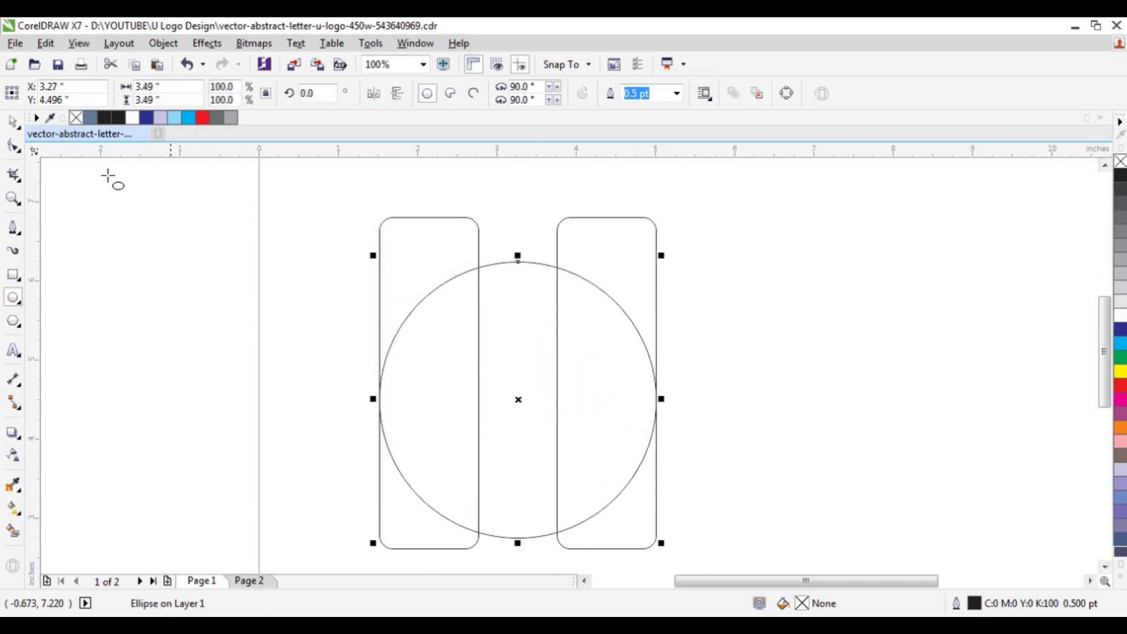
left_click(13, 122)
scroll(498, 345, "up", 2)
scroll(500, 346, "down", 2)
scroll(453, 386, "up", 2)
scroll(490, 382, "down", 2)
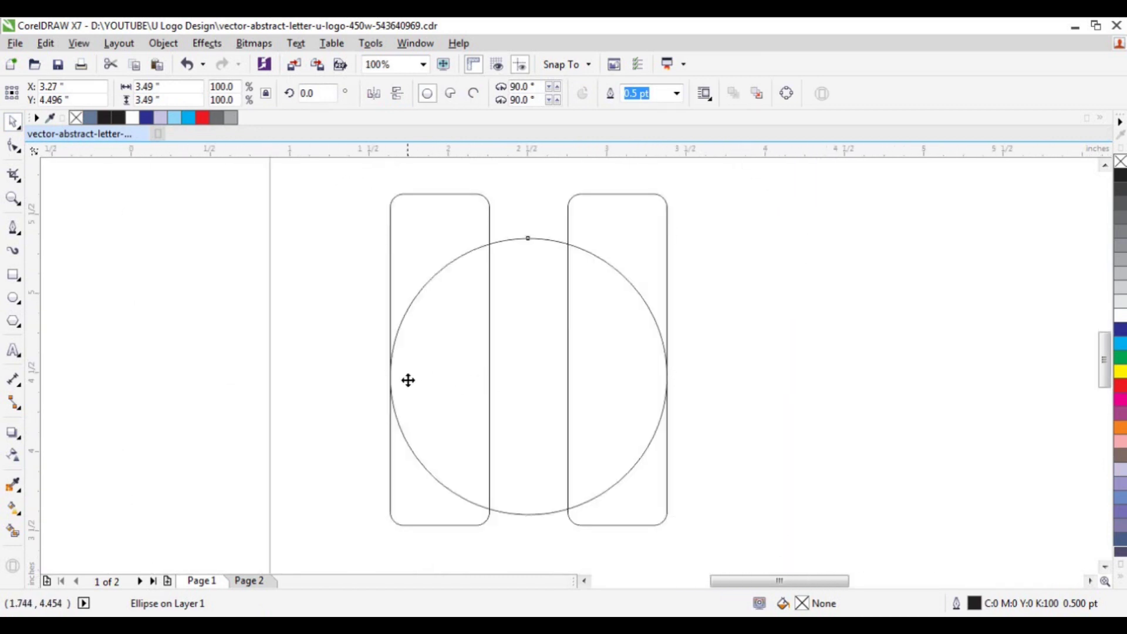
scroll(352, 381, "up", 1)
scroll(354, 381, "down", 1)
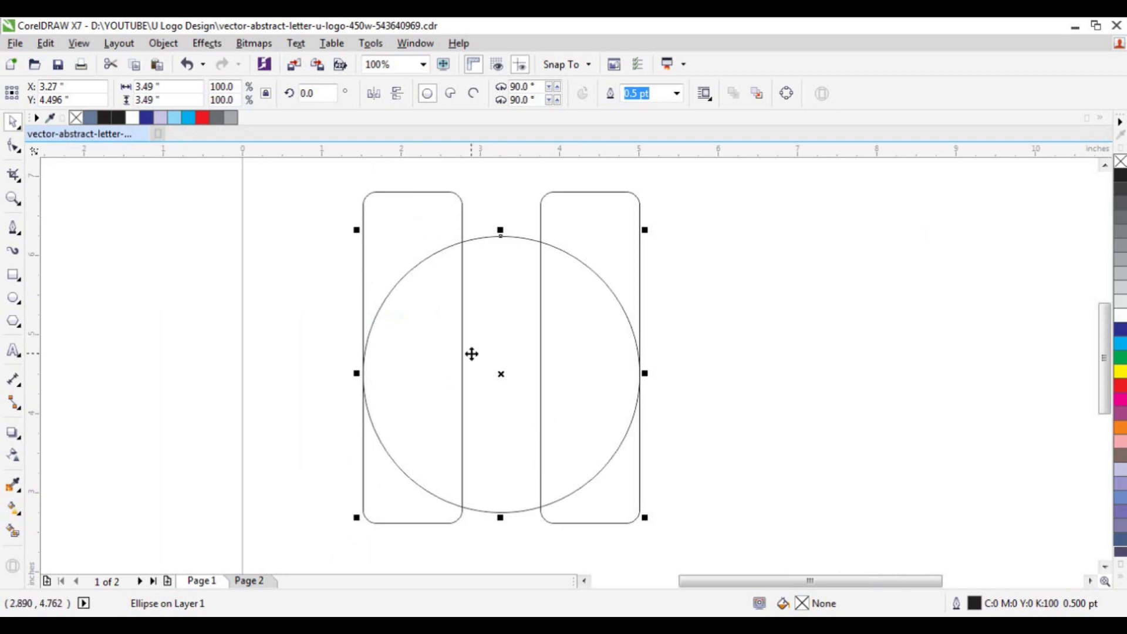
left_click(670, 367)
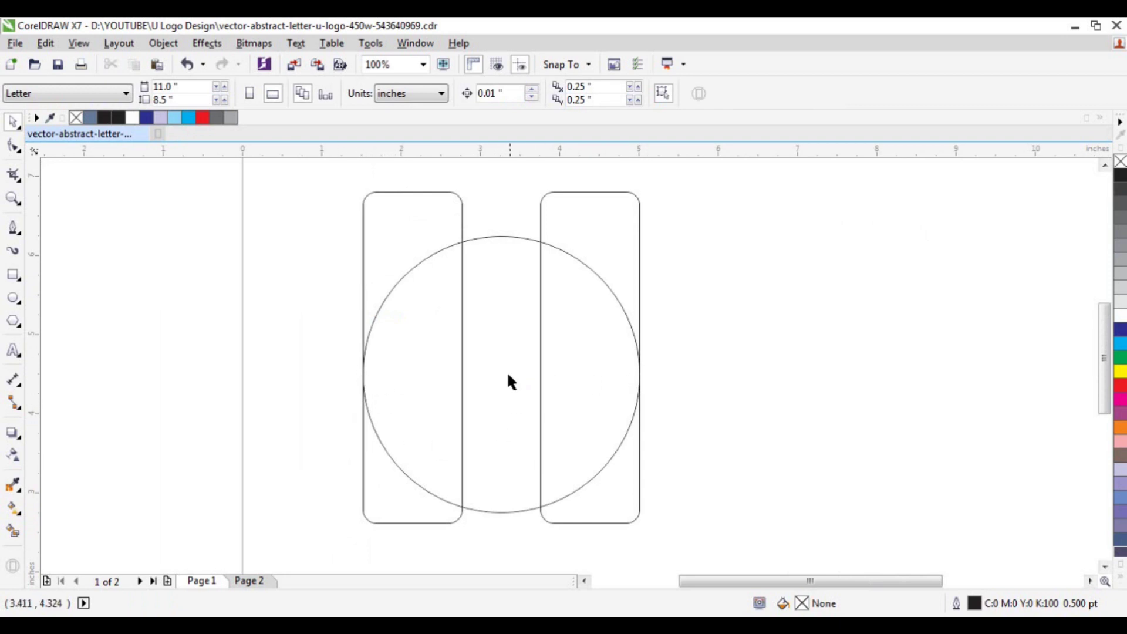
Create a concentric copy of the circle scaled to about 0.99 inches so it fits between the rectangles' inner edges
left_click(503, 354)
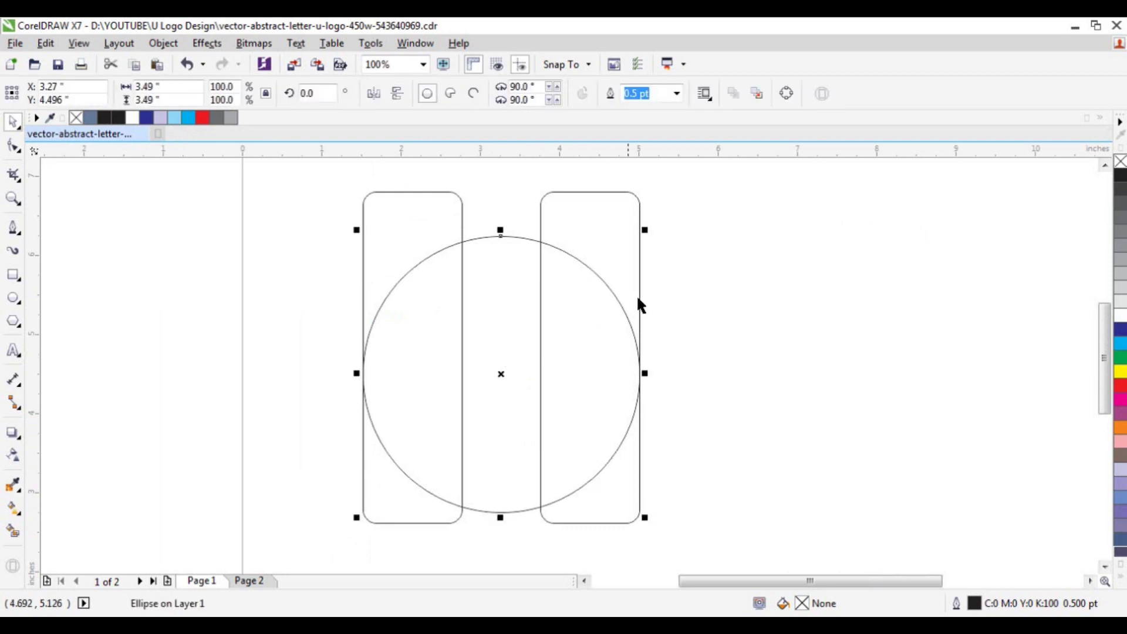
left_click_drag(648, 231, 547, 317)
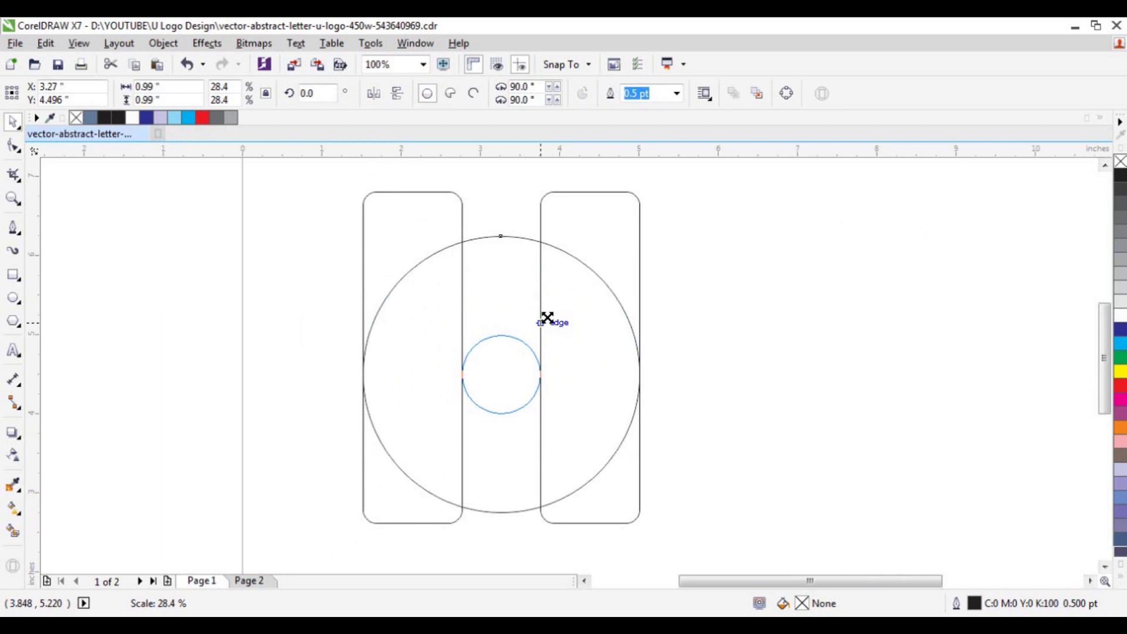
left_click_drag(548, 318, 547, 318)
scroll(511, 374, "up", 2)
scroll(513, 375, "down", 1)
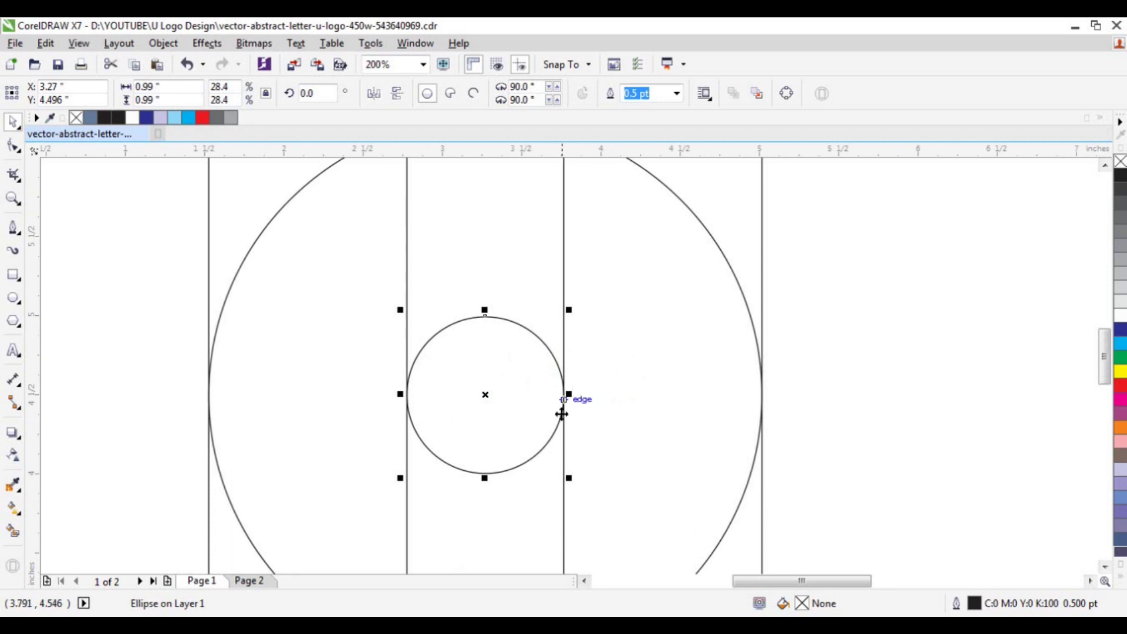
scroll(450, 360, "down", 2)
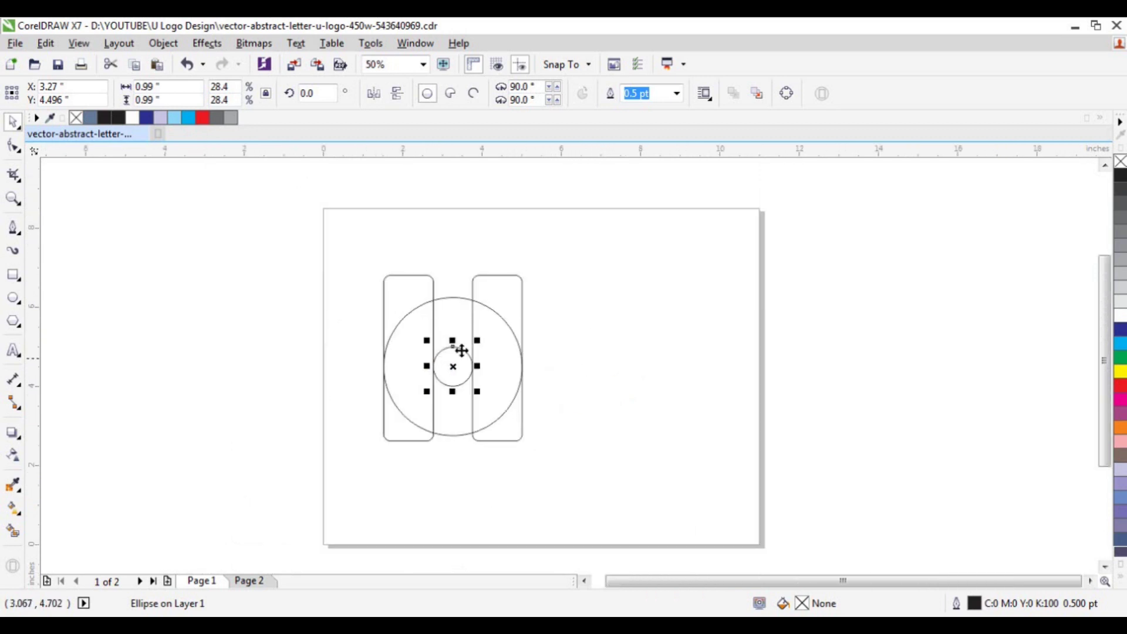
left_click(590, 332)
scroll(478, 327, "up", 1)
scroll(480, 350, "down", 1)
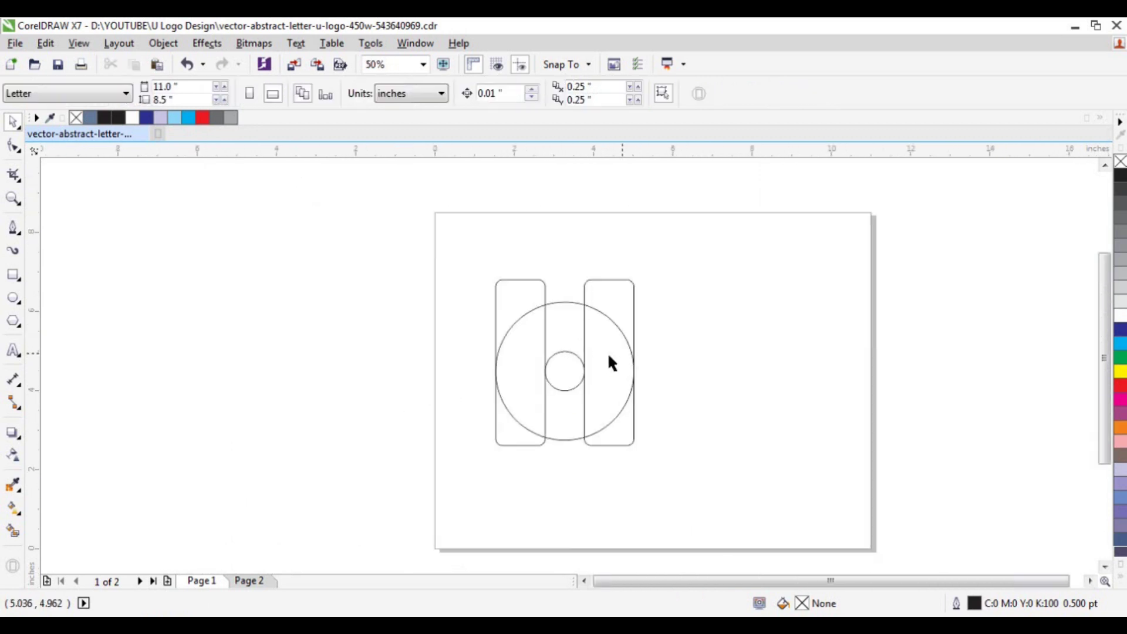
scroll(610, 354, "up", 1)
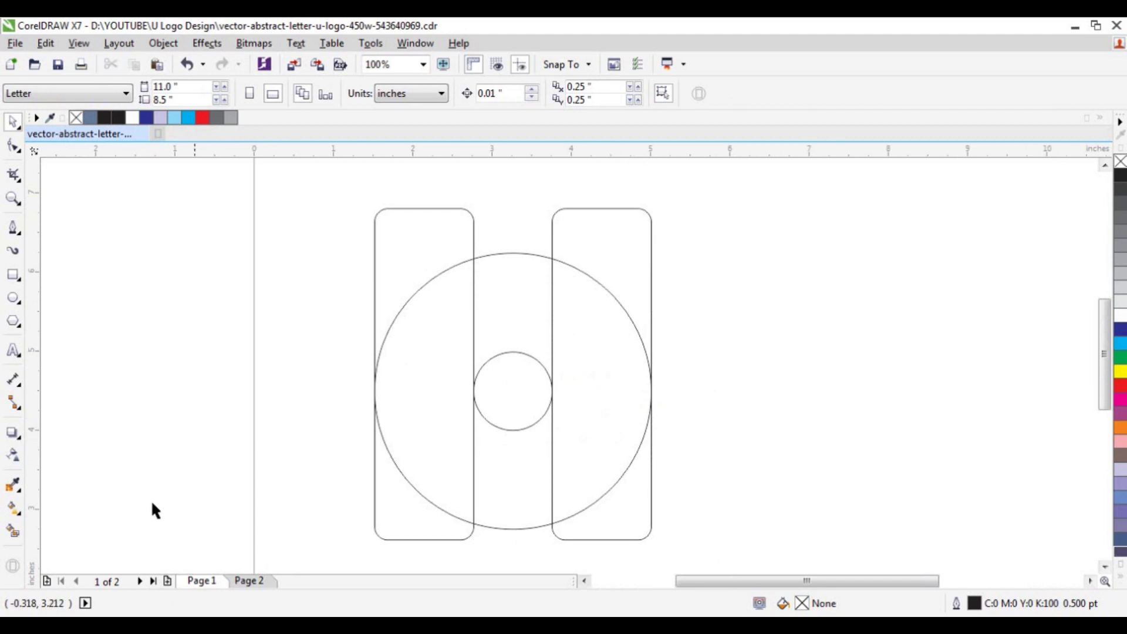
Smart-fill the regions forming a letter U, both upper arms and the lower ring between the circles, with blue-grey C:40 M:20 Y:0 K:40
left_click(12, 532)
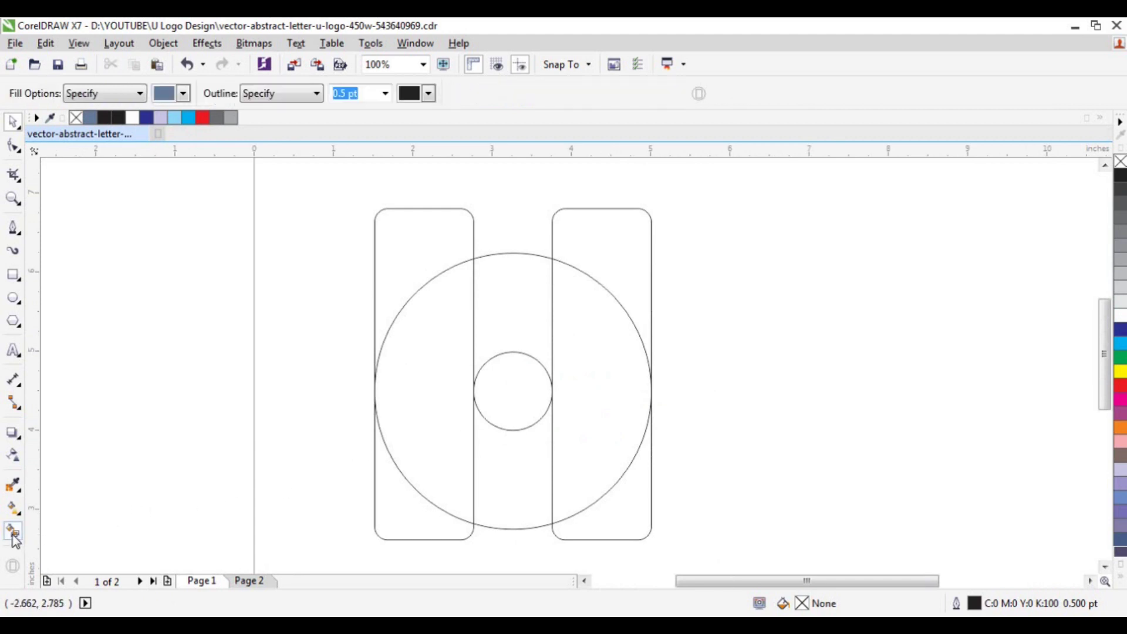
left_click(428, 249)
left_click(427, 414)
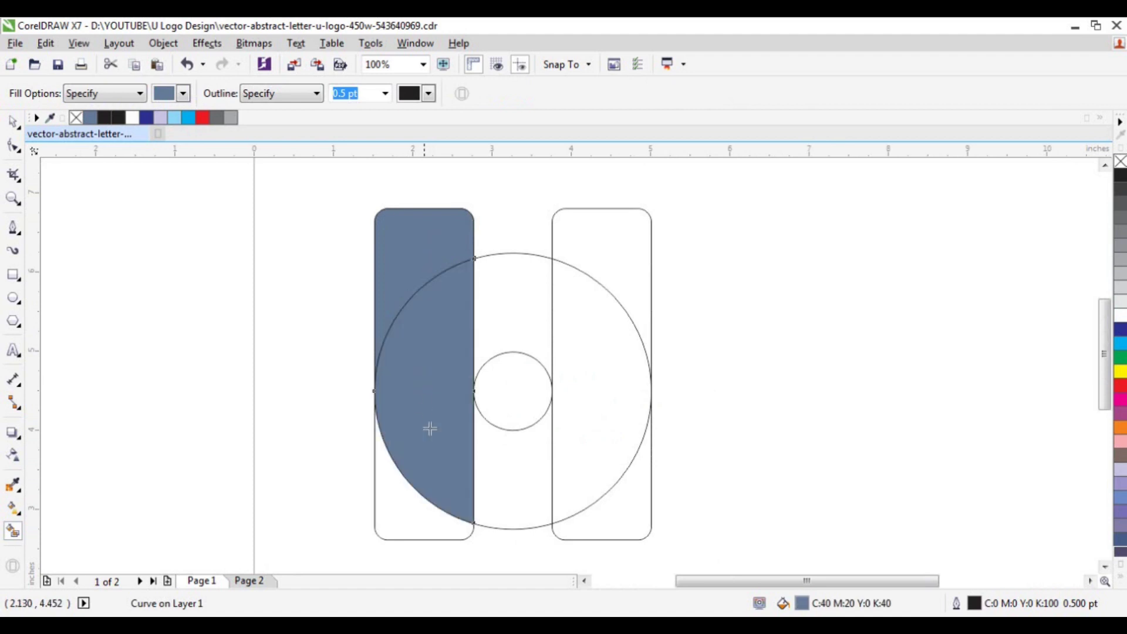
left_click(506, 470)
left_click(592, 420)
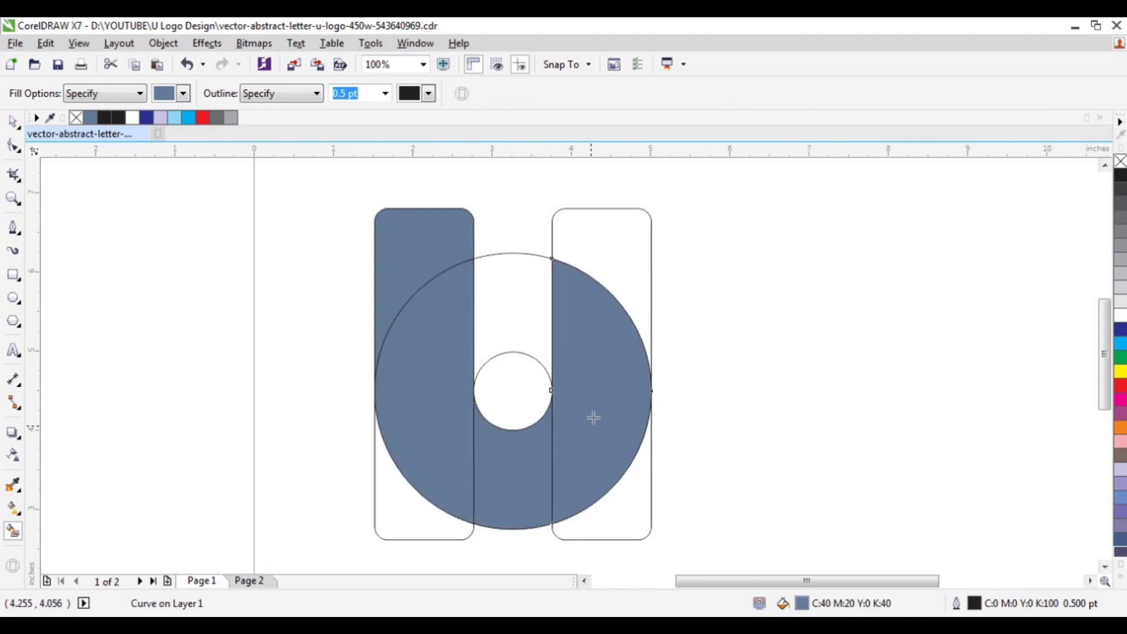
left_click(633, 242)
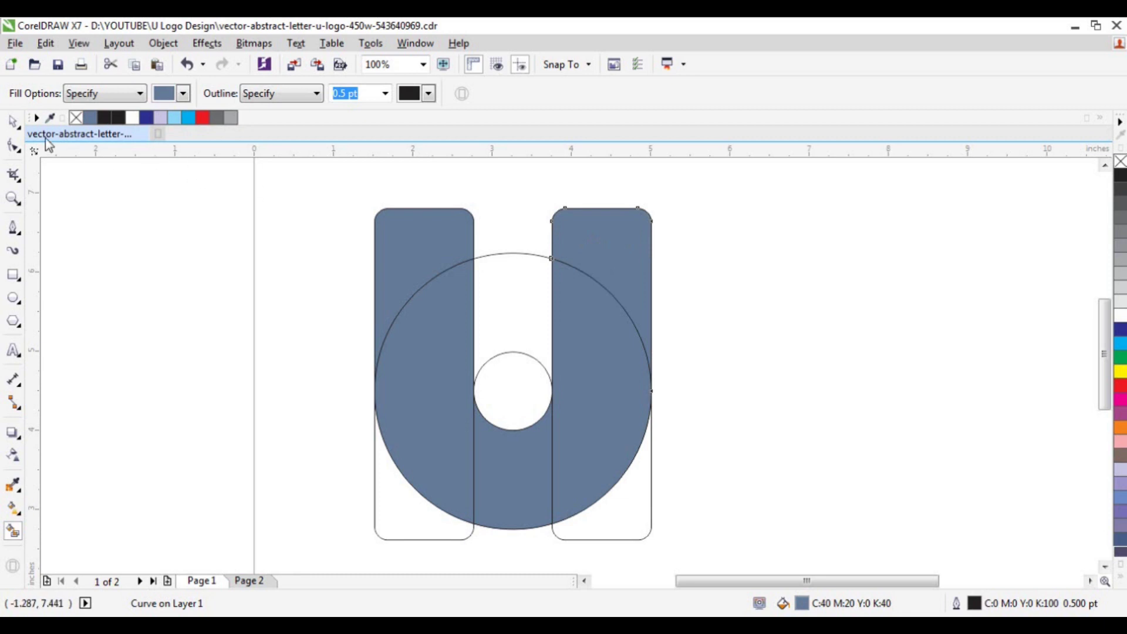
left_click(13, 121)
scroll(468, 321, "down", 1)
left_click(639, 346)
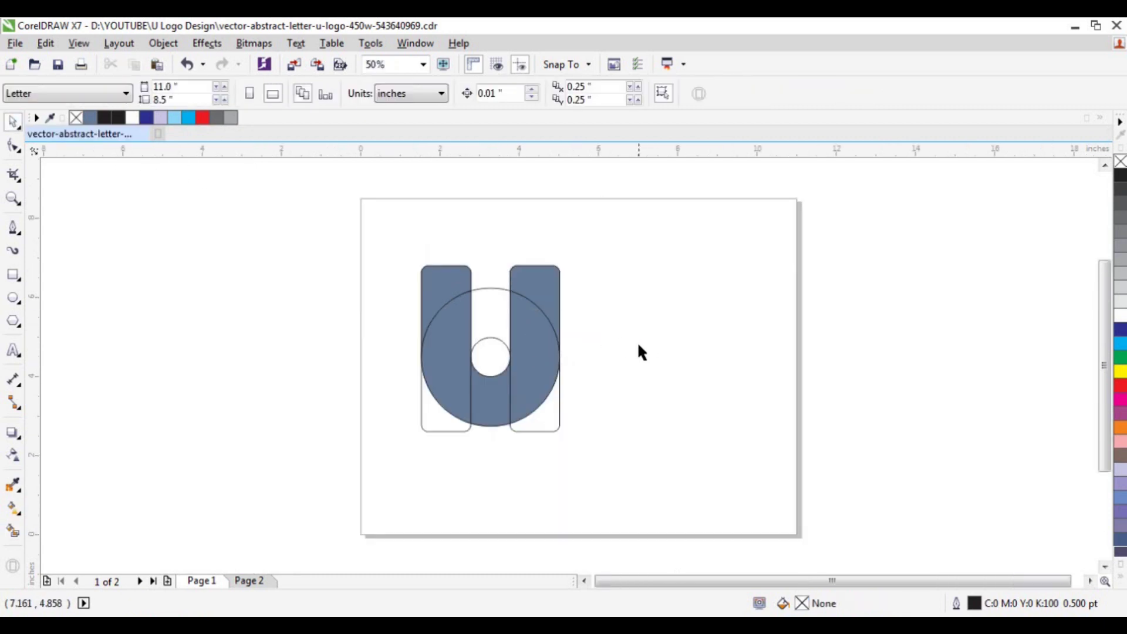
Delete the construction outlines, both rounded rectangles and the large and small circles, leaving only the filled U pieces
left_click_drag(552, 429, 674, 426)
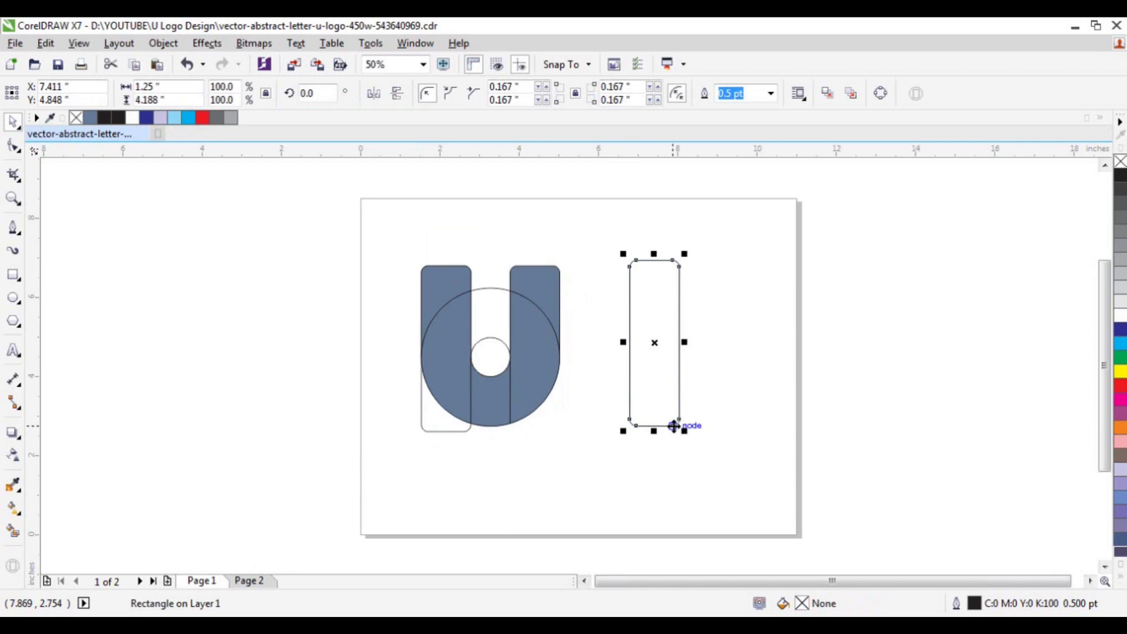
left_click_drag(673, 426, 426, 435)
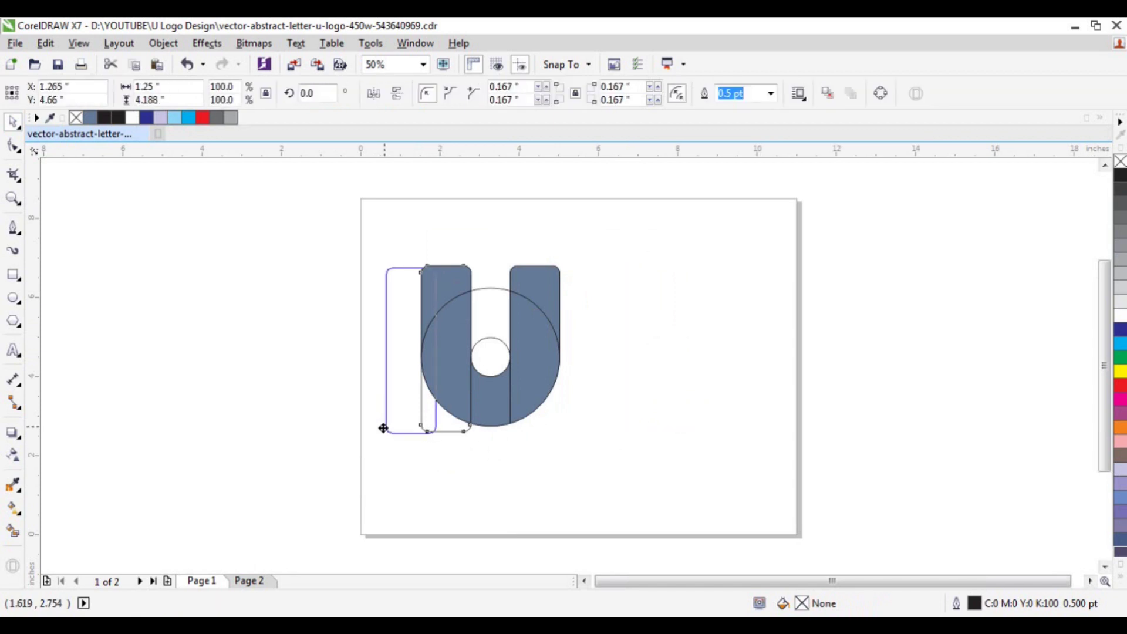
left_click(489, 352)
scroll(473, 347, "up", 1)
left_click_drag(504, 289, 679, 271)
key("Delete")
left_click_drag(510, 342, 783, 253)
key("Delete")
scroll(432, 437, "down", 1)
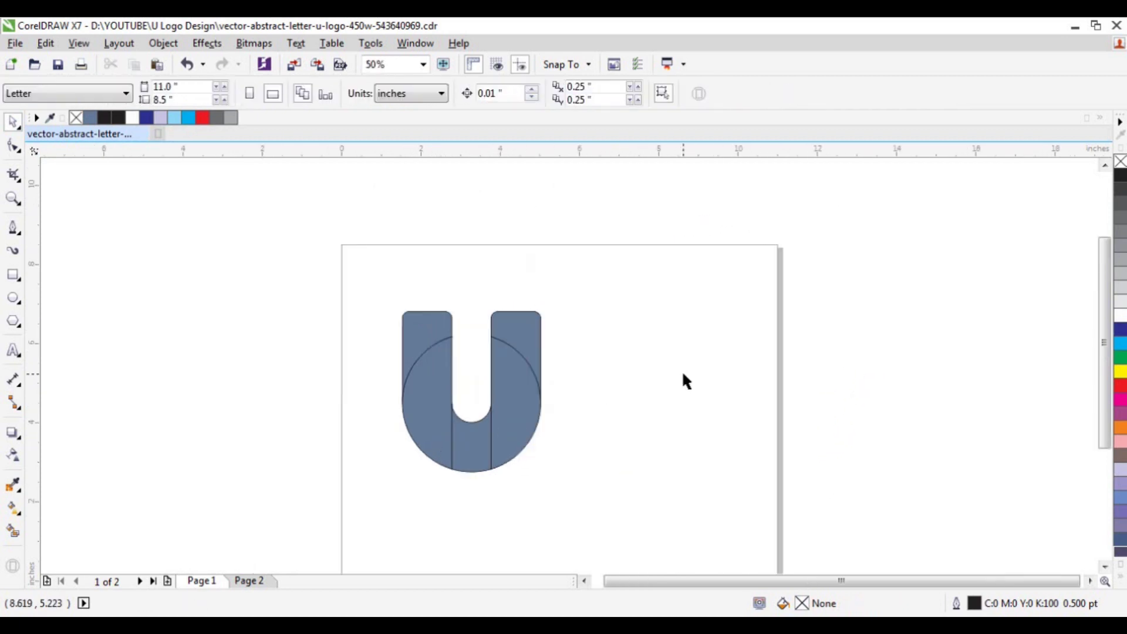
Select all the filled U pieces and weld them into a single shape
left_click_drag(365, 275, 612, 525)
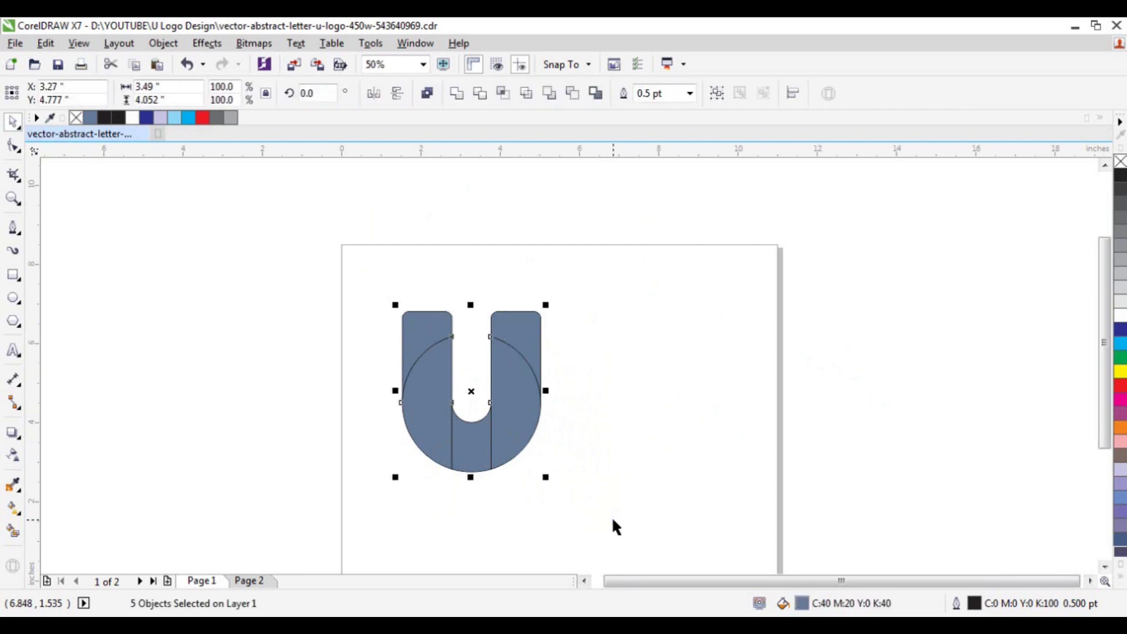
left_click(461, 96)
left_click(643, 331)
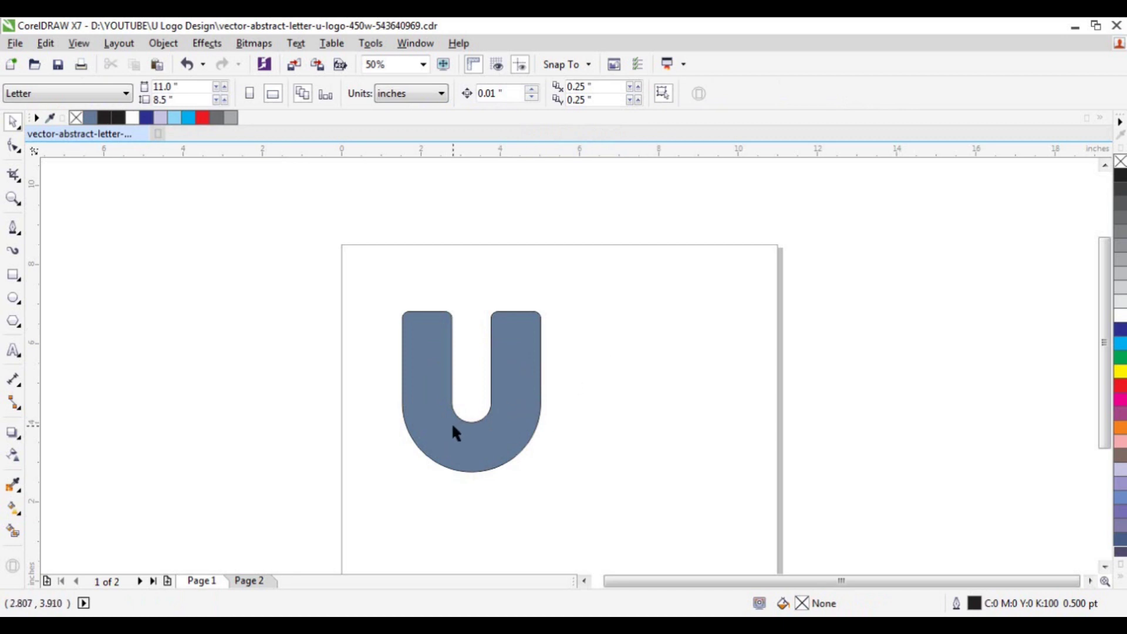
Move the U shape toward the middle of the page, centred at about X 5.12, Y 4.28 inches
scroll(486, 411, "down", 2)
scroll(487, 411, "up", 4)
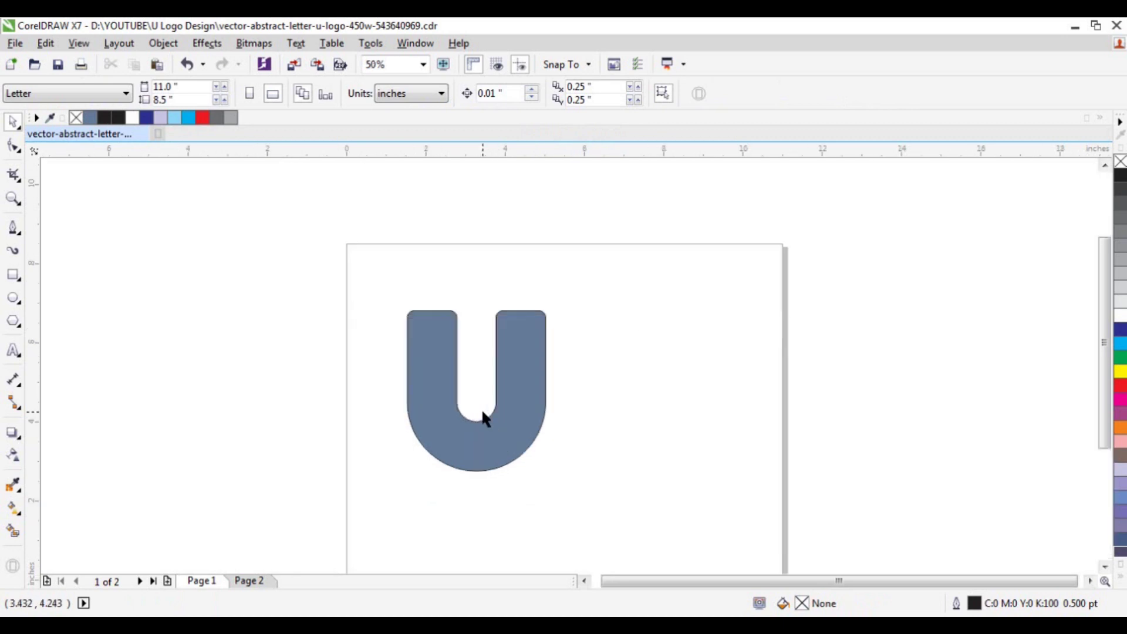
left_click(546, 393)
scroll(491, 372, "down", 2)
left_click_drag(491, 371, 604, 398)
scroll(604, 397, "up", 2)
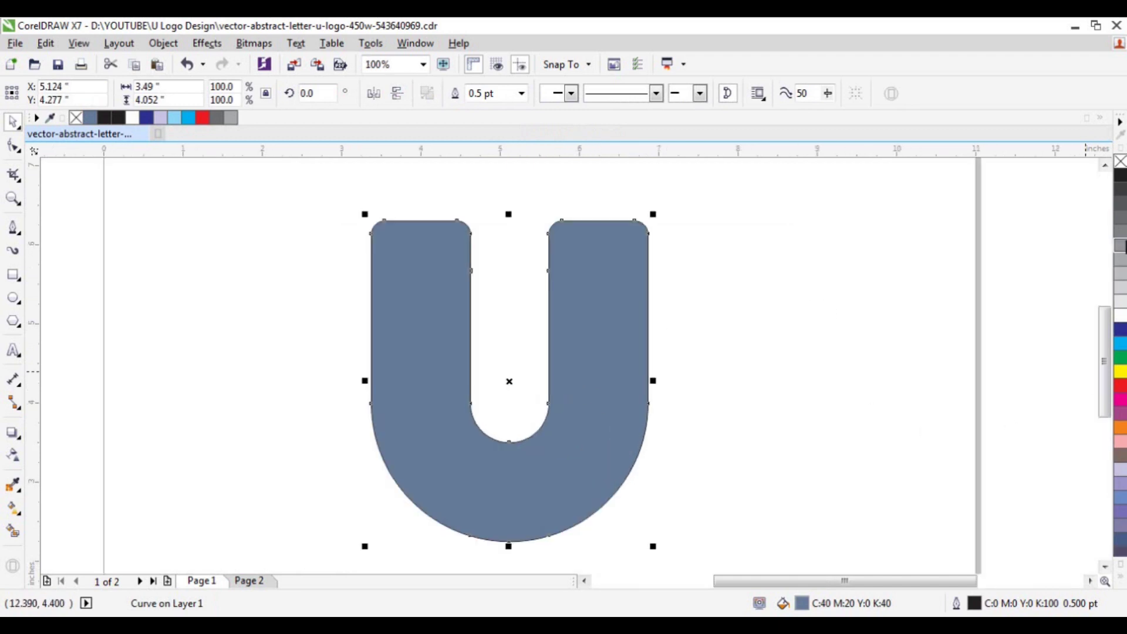
Fill the U shape with 40% black grey
left_click(1121, 262)
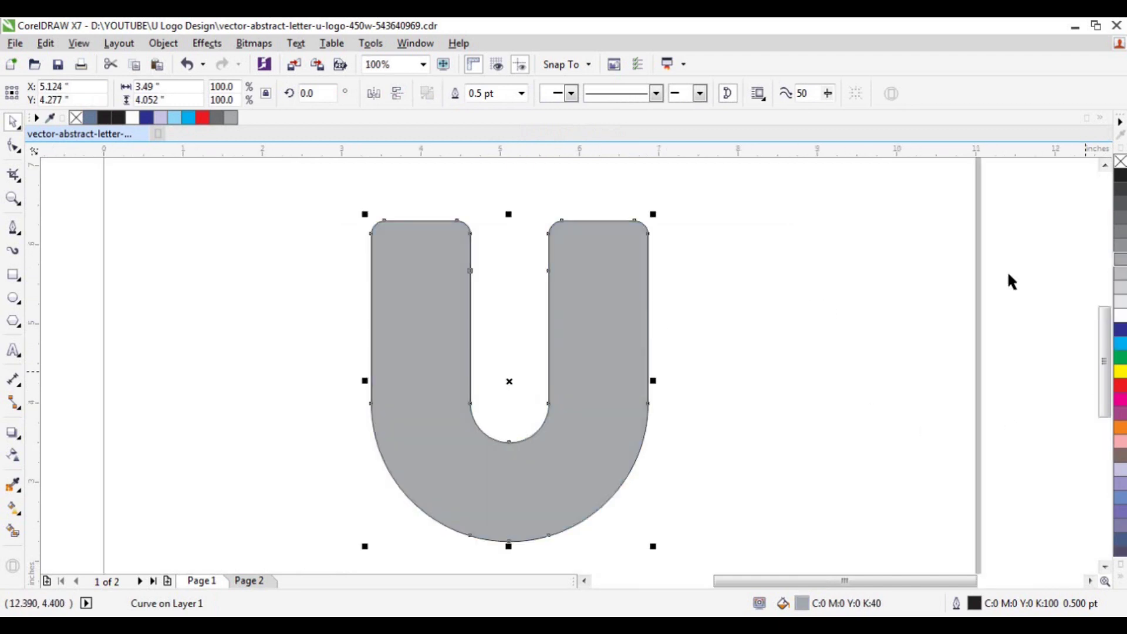
left_click(805, 282)
scroll(462, 323, "down", 3)
scroll(462, 323, "up", 3)
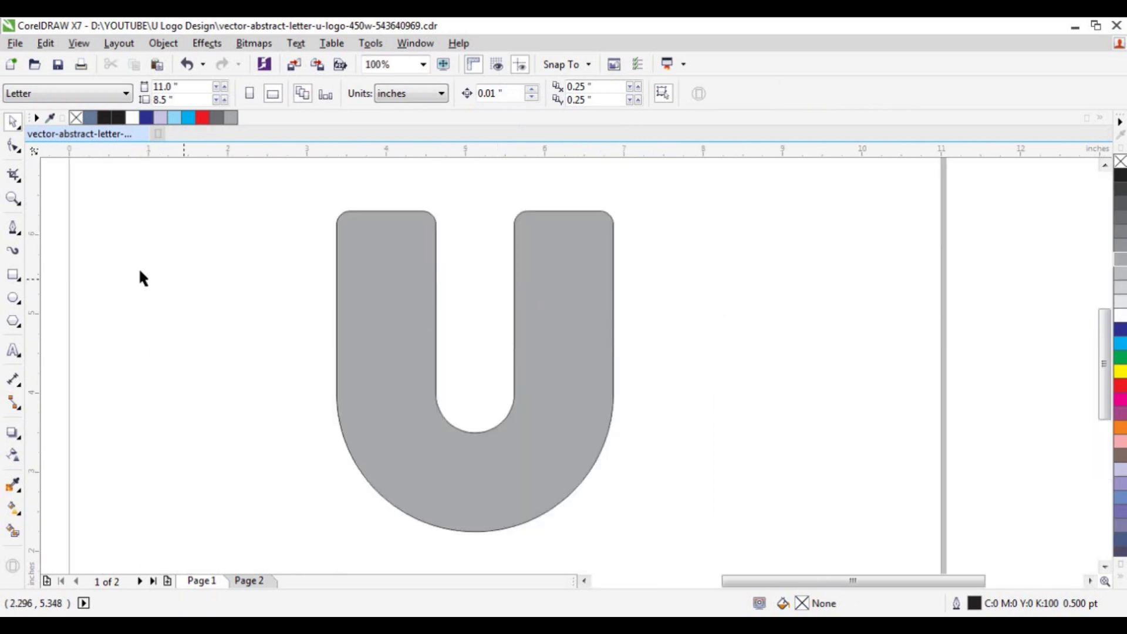
Draw a two-segment Pen line from inside the U's opening, through its inner left edge, to the lower-right outer edge, about 2.01 × 1.06 inches overall
left_click(14, 233)
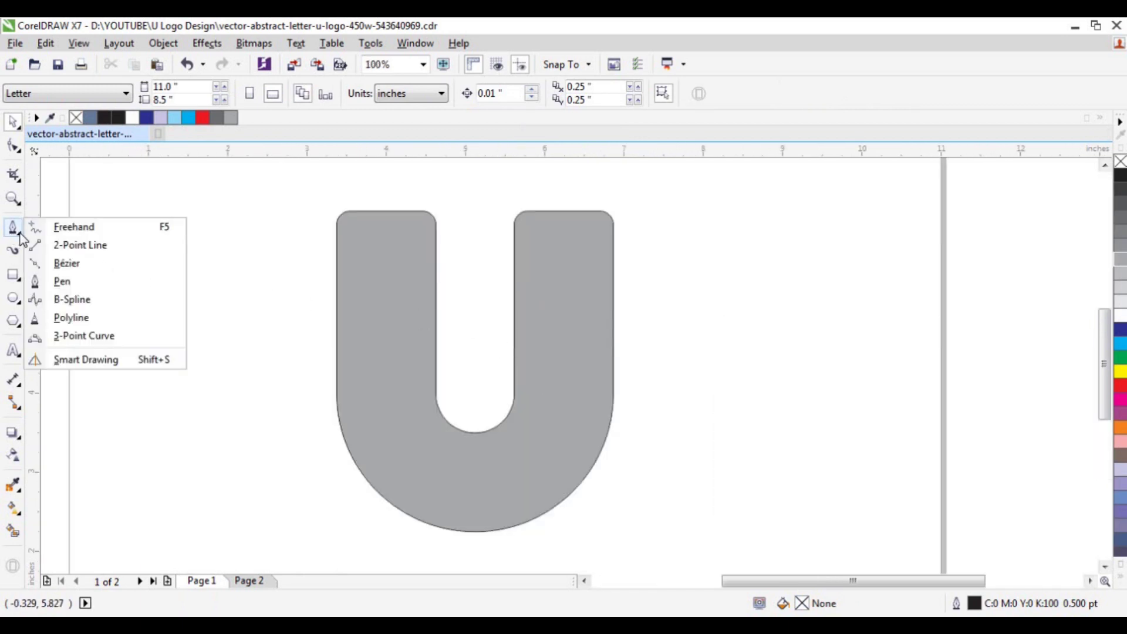
left_click(71, 282)
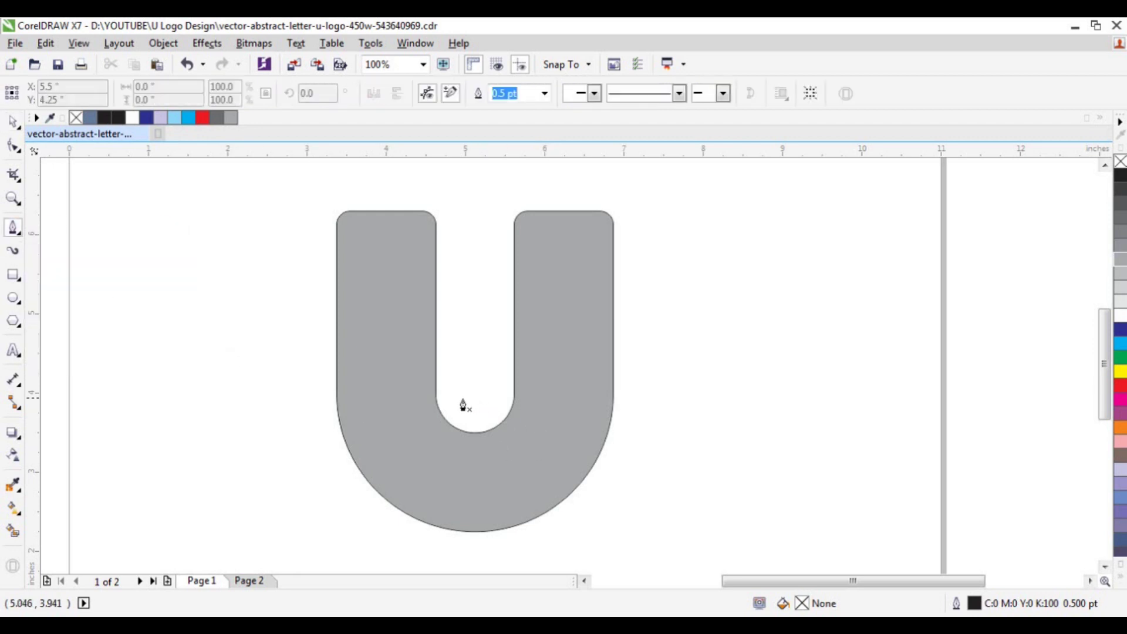
scroll(476, 404, "up", 1)
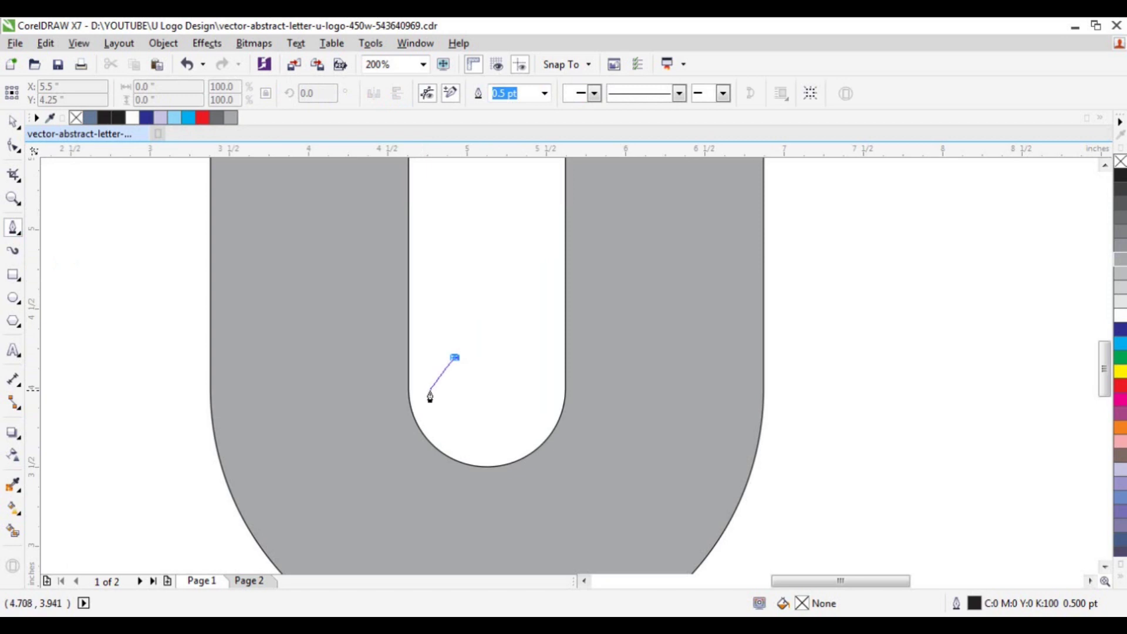
left_click(409, 398)
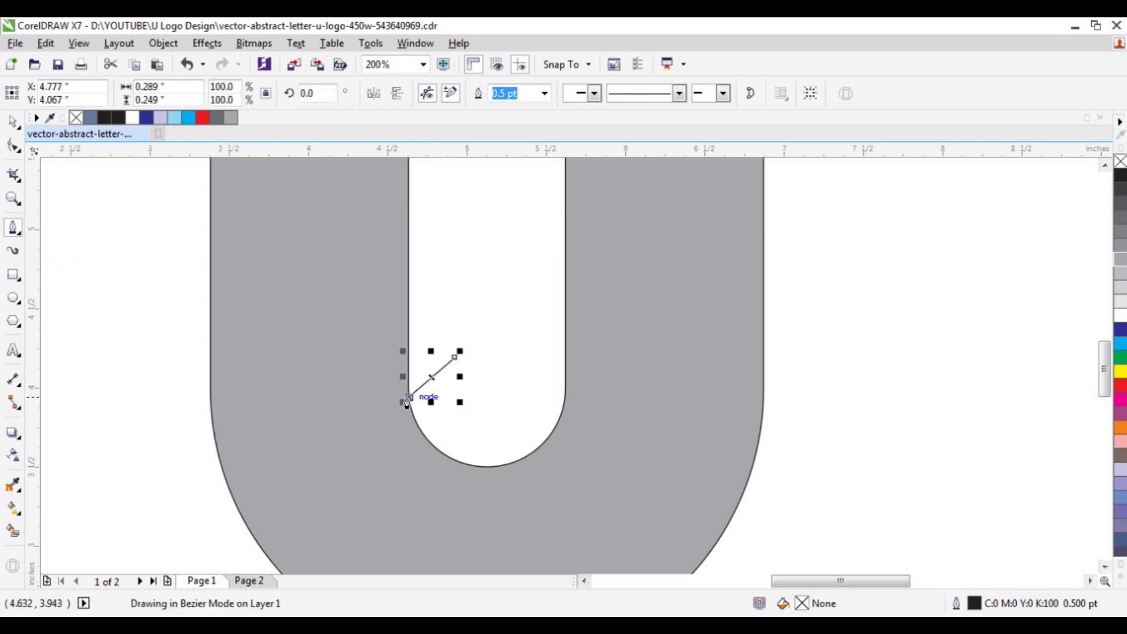
scroll(409, 398, "down", 1)
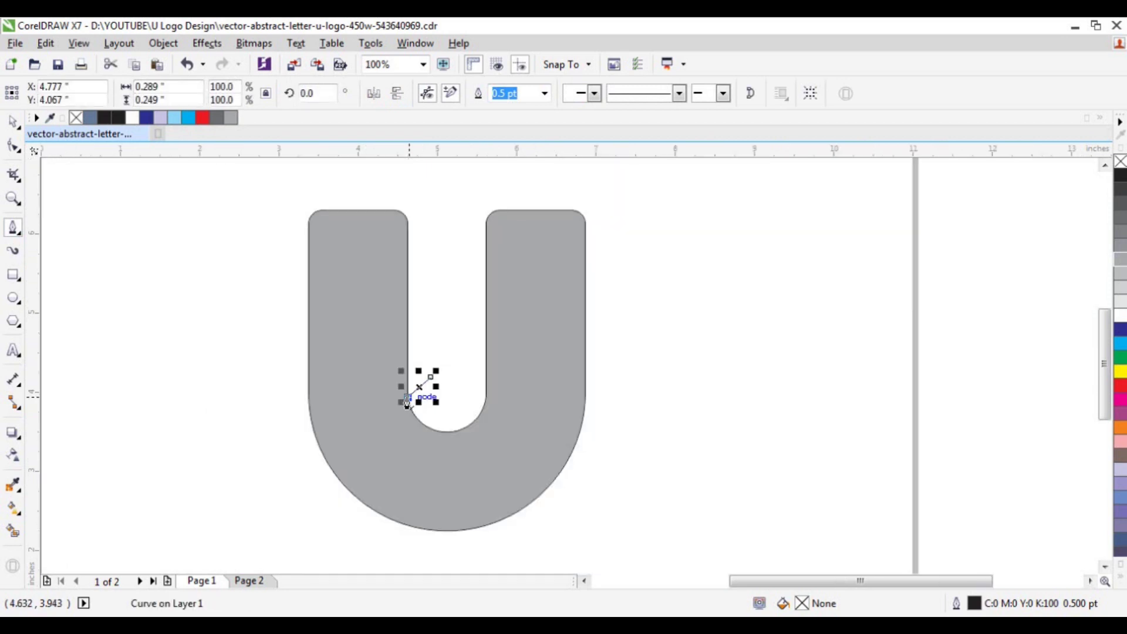
double_click(567, 462)
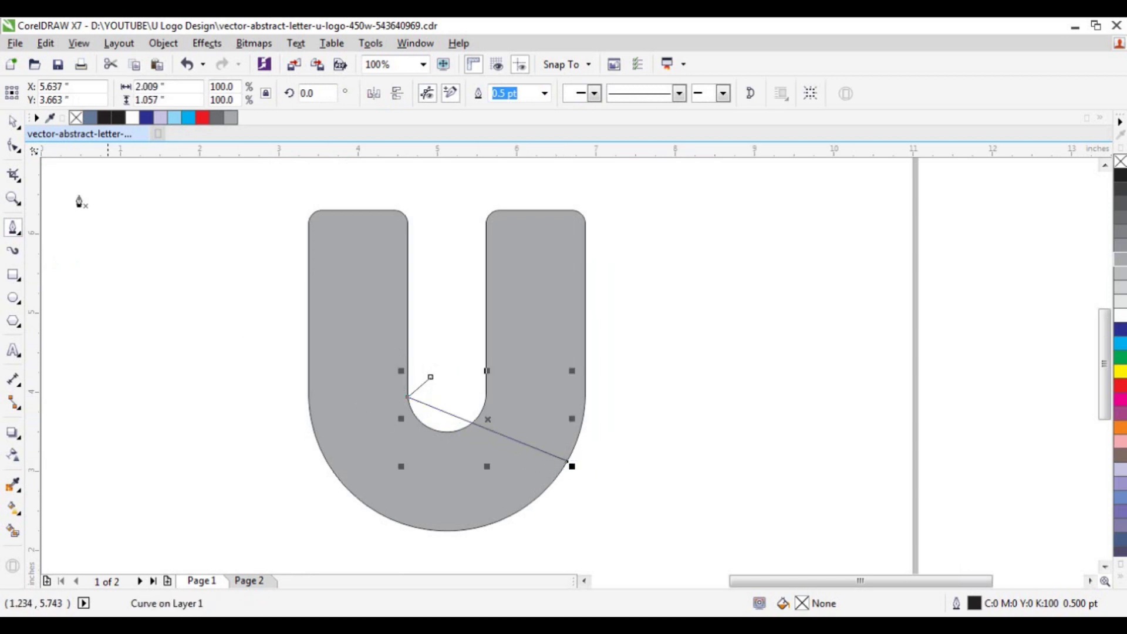
left_click(14, 122)
Convert the line's long segment to a curve and bend it downward into an arc across the U's base
scroll(495, 450, "up", 1)
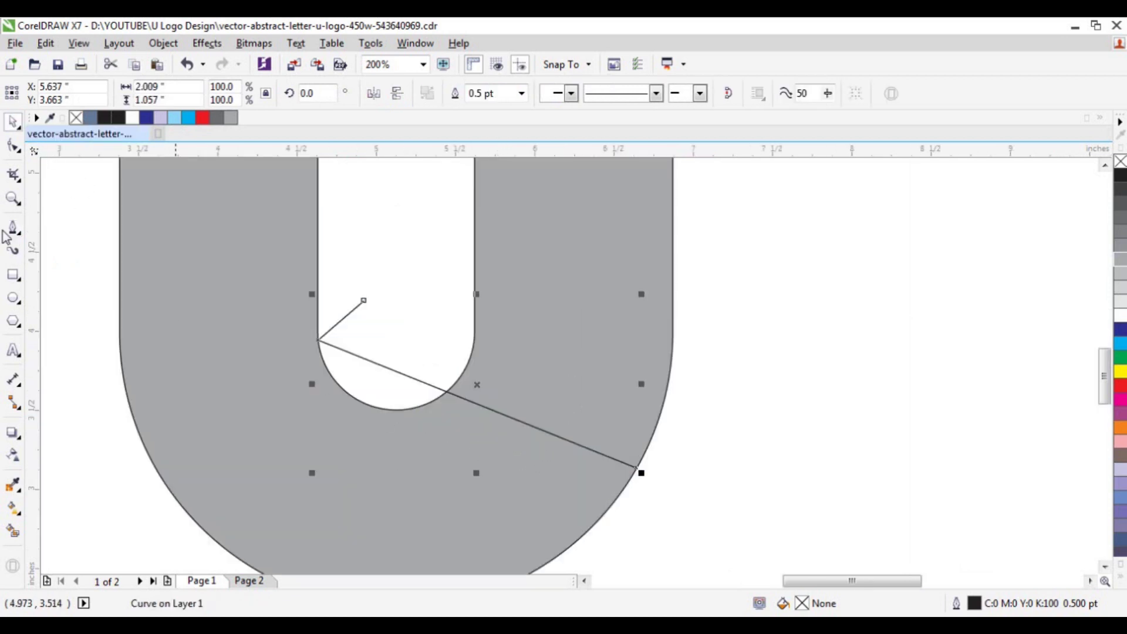
left_click(13, 147)
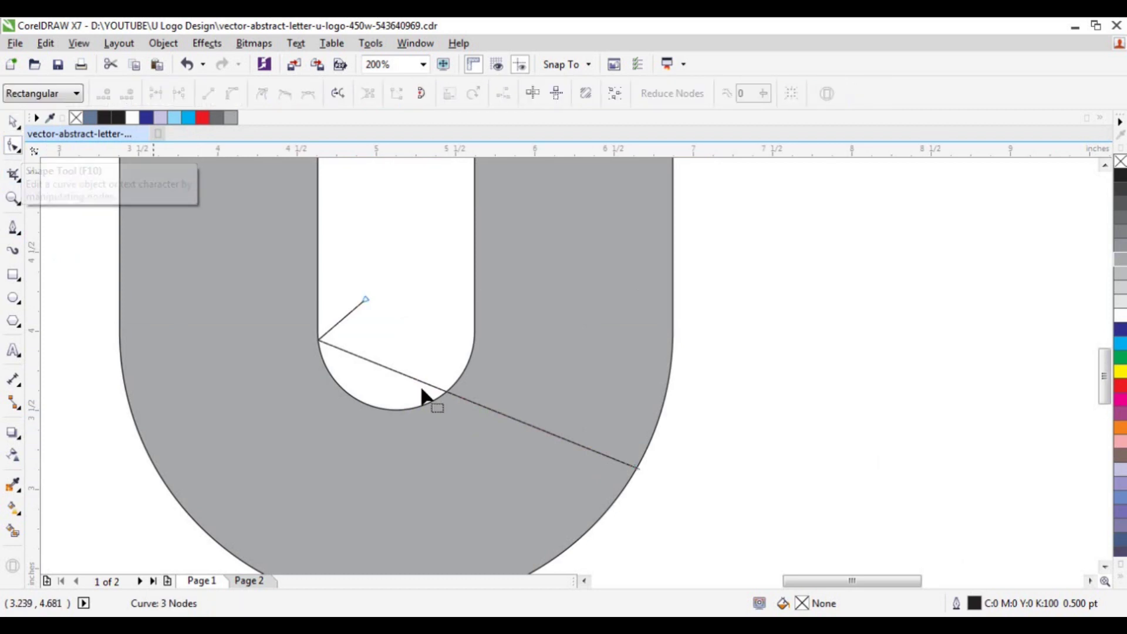
left_click(468, 400)
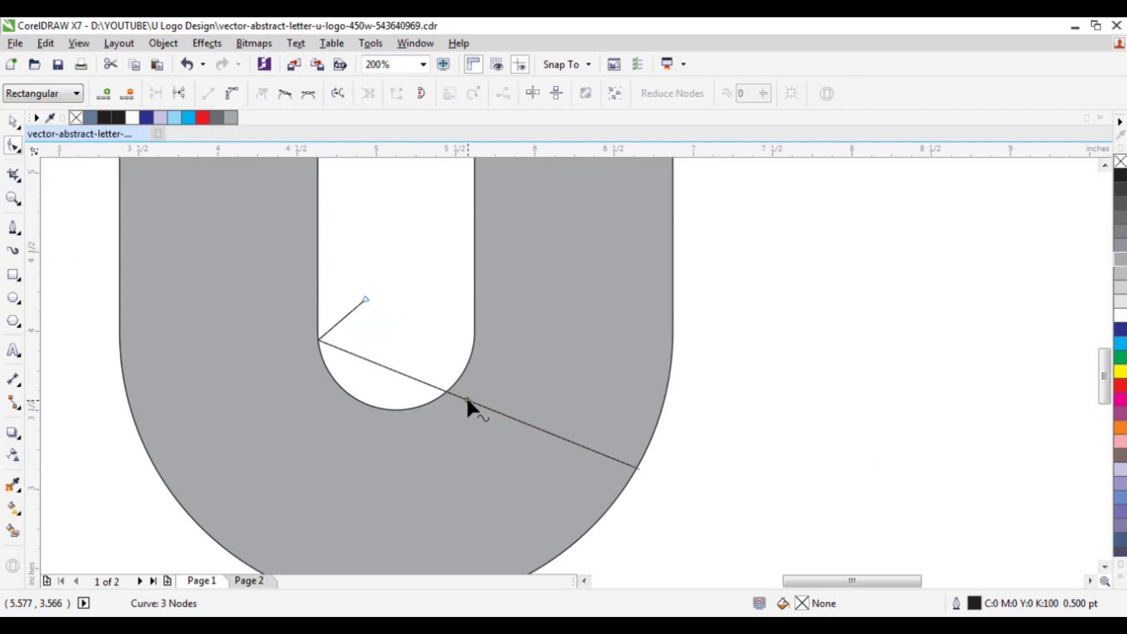
left_click(232, 94)
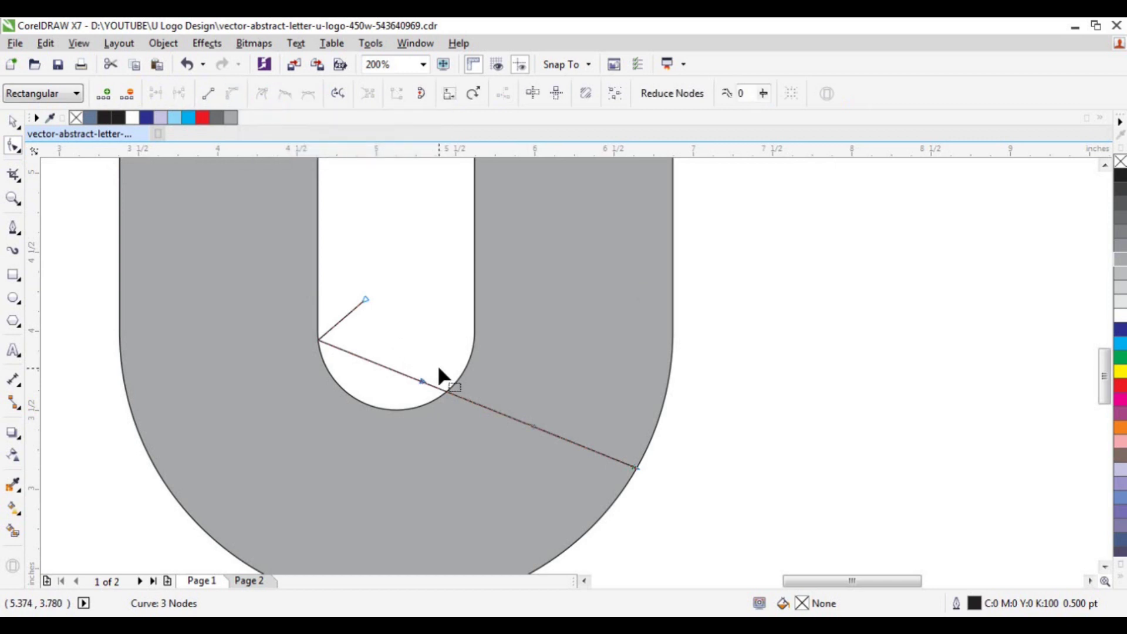
left_click_drag(423, 382, 332, 502)
left_click_drag(531, 423, 526, 548)
scroll(653, 414, "down", 2)
scroll(653, 414, "up", 2)
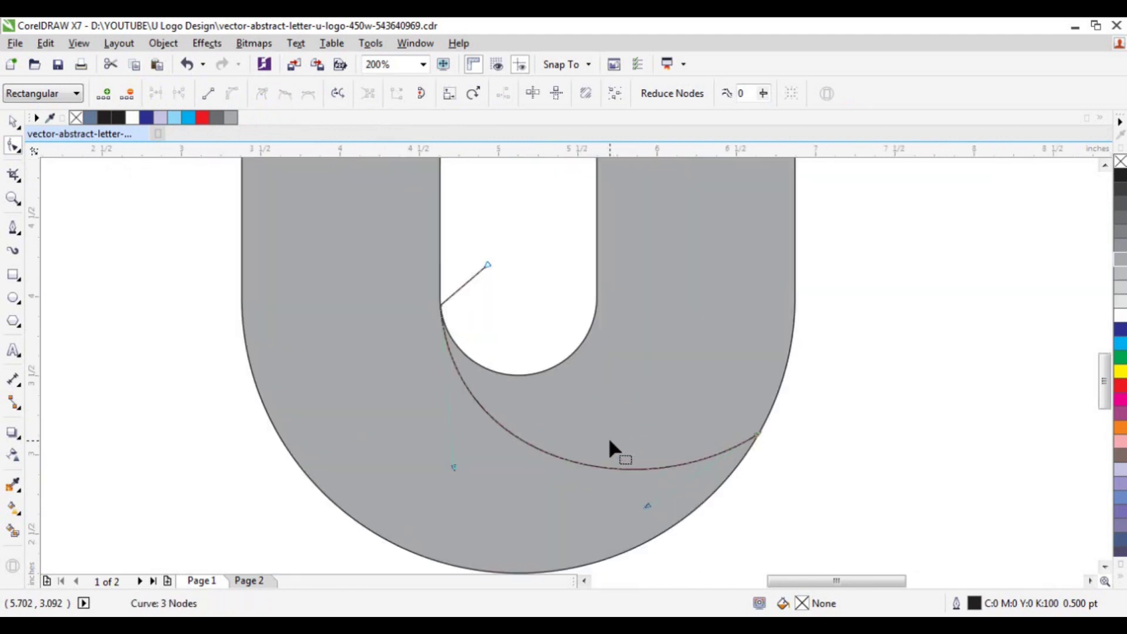
Refine the arc's handles so it sags deeper and leaves the inner left edge almost vertically, and deselect it
left_click_drag(648, 505, 648, 522)
scroll(602, 481, "down", 1)
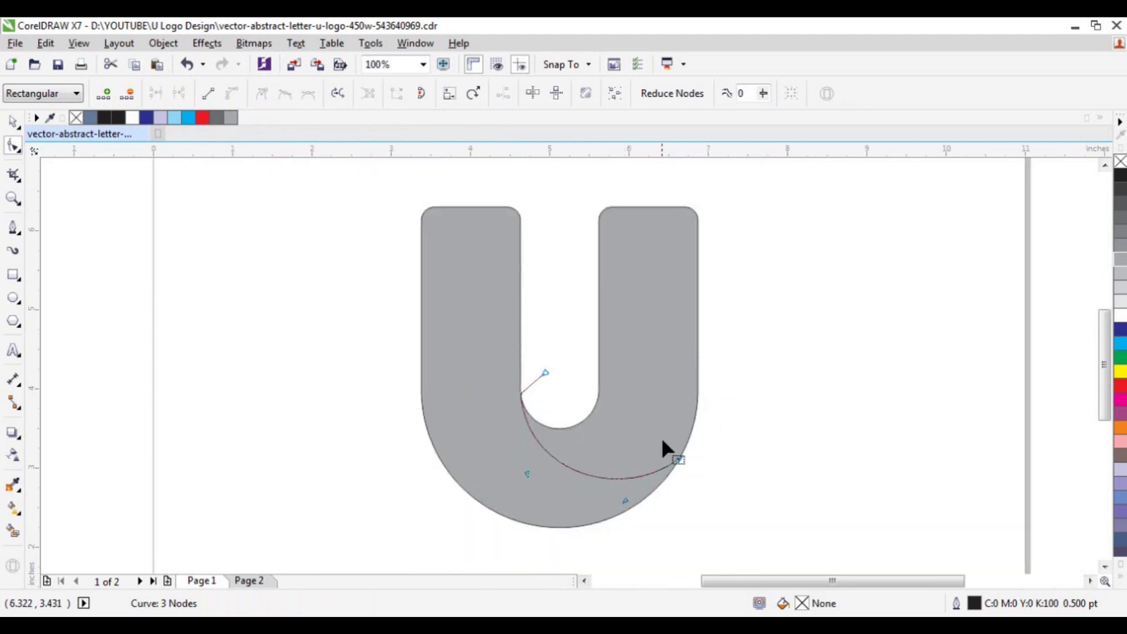
scroll(669, 485, "up", 1)
left_click_drag(583, 517, 583, 522)
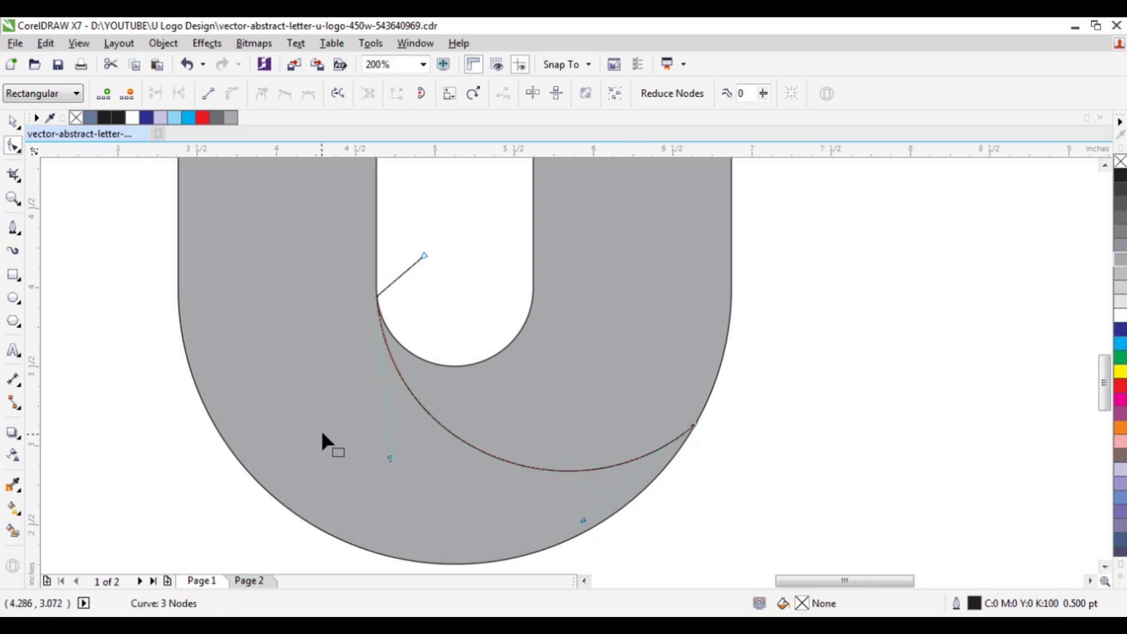
left_click_drag(386, 457, 372, 456)
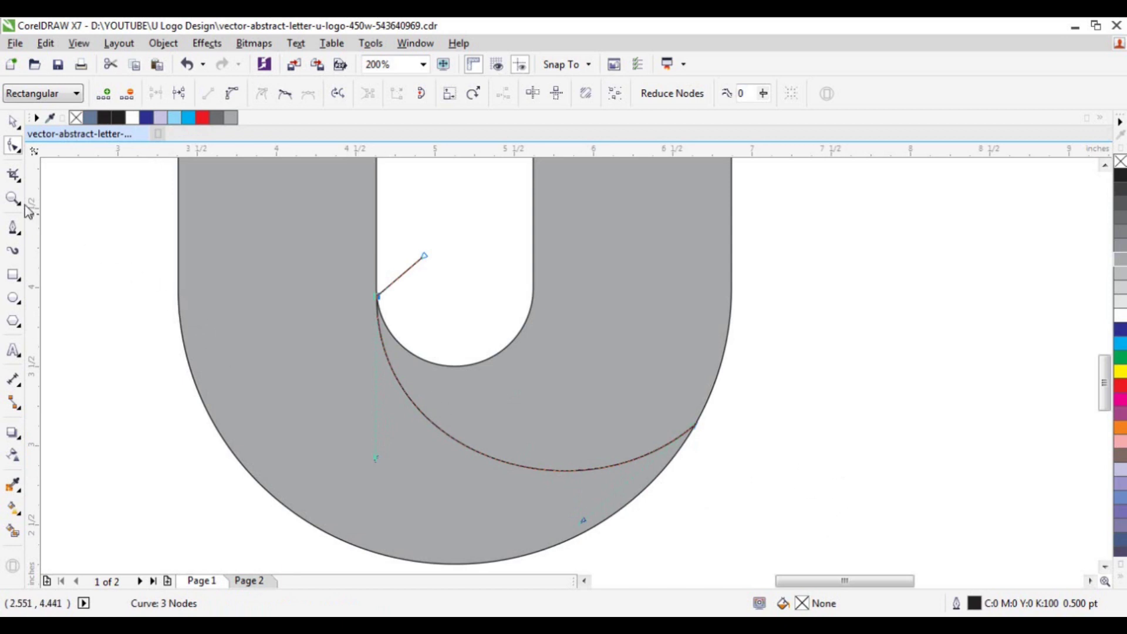
left_click(12, 121)
scroll(400, 540, "down", 1)
left_click(696, 435)
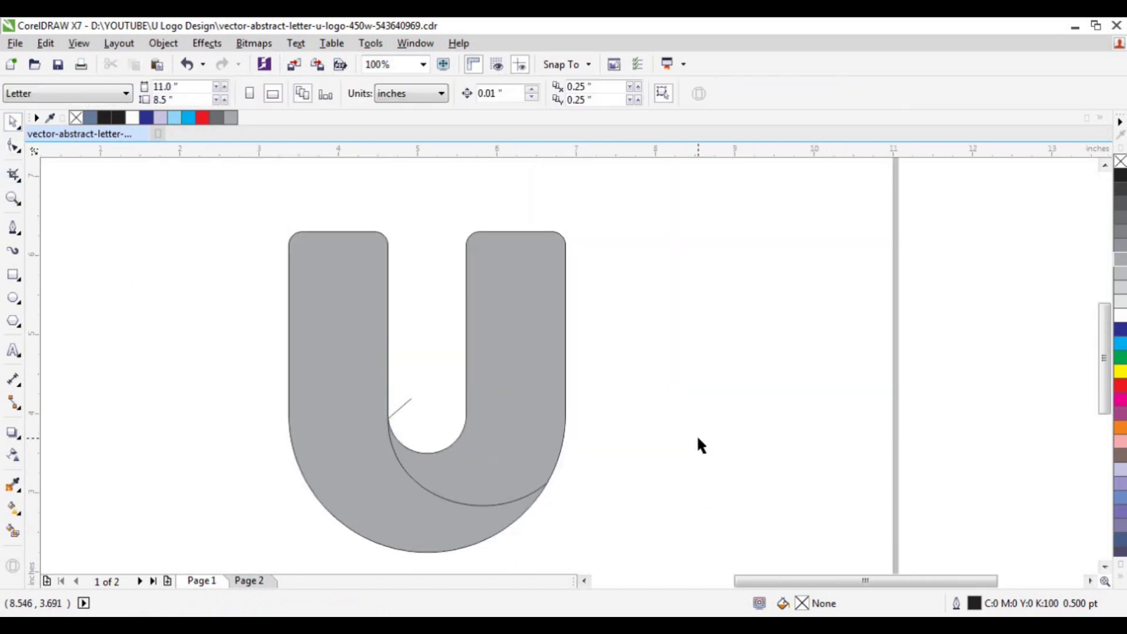
Draw a second Pen line from inside the opening, through the inner arc's lowest point, to the outer right edge, about 1.74 × 0.39 inches overall
left_click(13, 227)
scroll(458, 440, "up", 1)
left_click(408, 410)
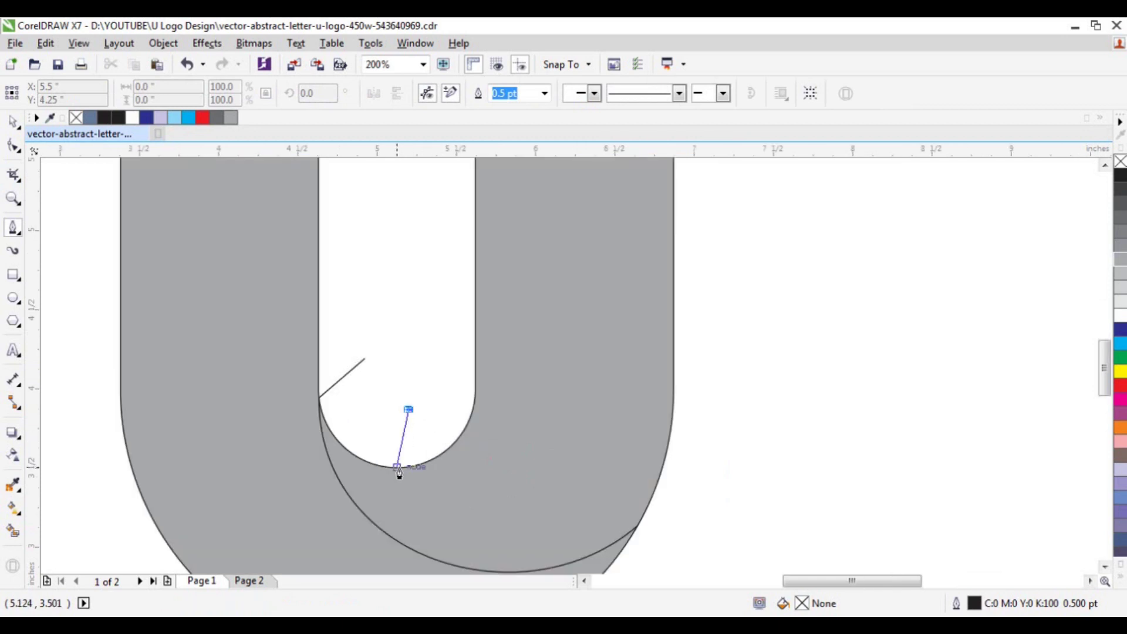
left_click(397, 468)
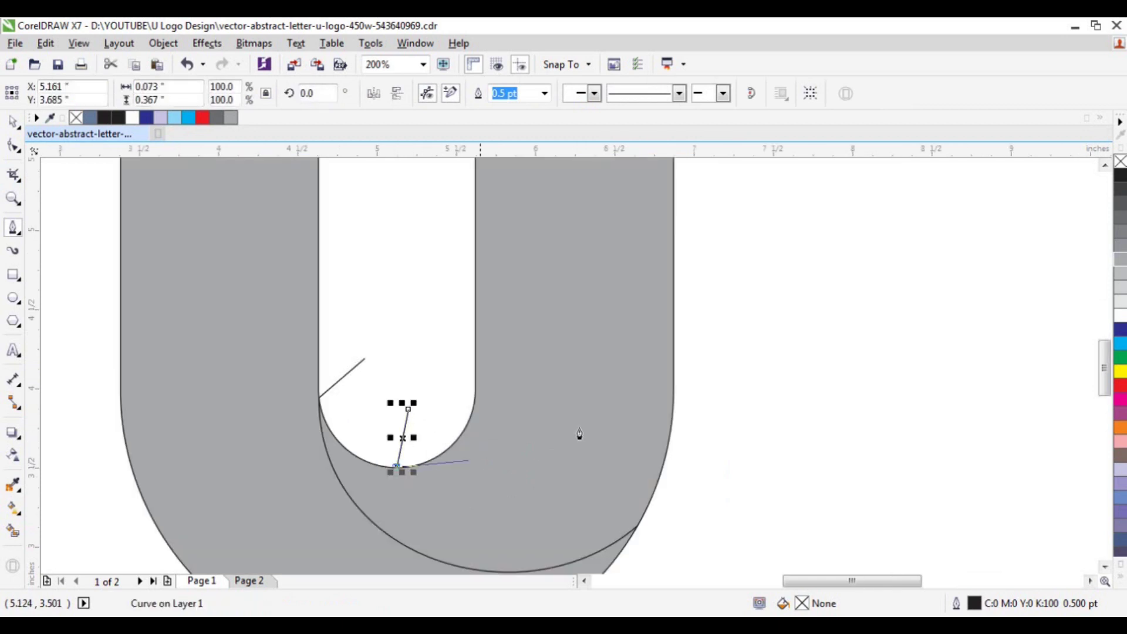
double_click(673, 407)
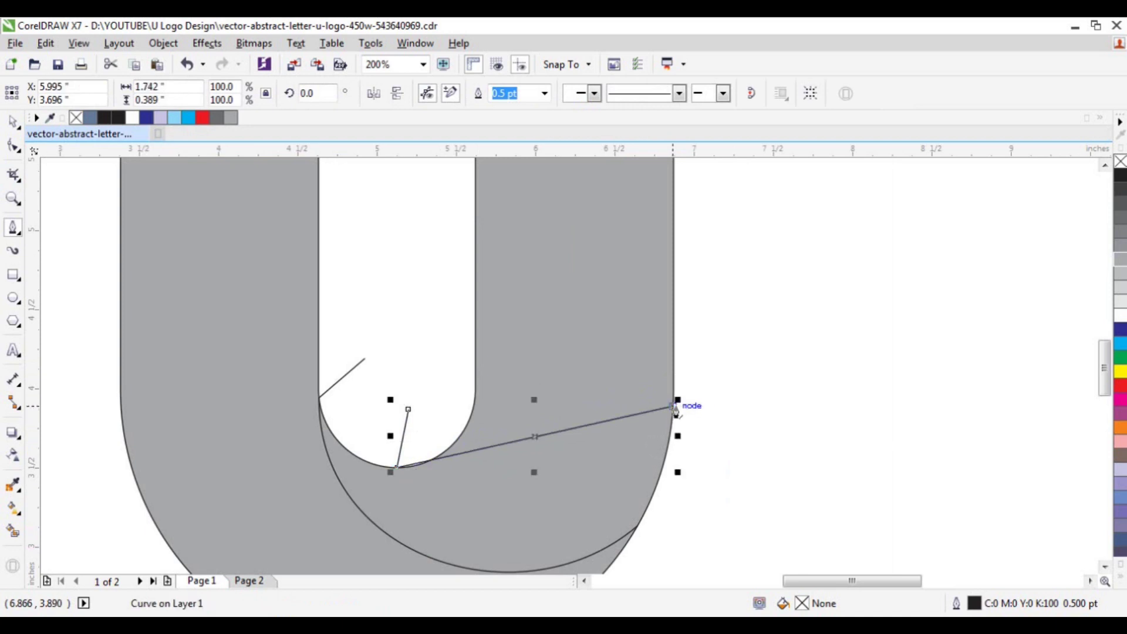
Convert the second line's long segment to a curve and bend it downward into an arc above the first one
left_click(13, 146)
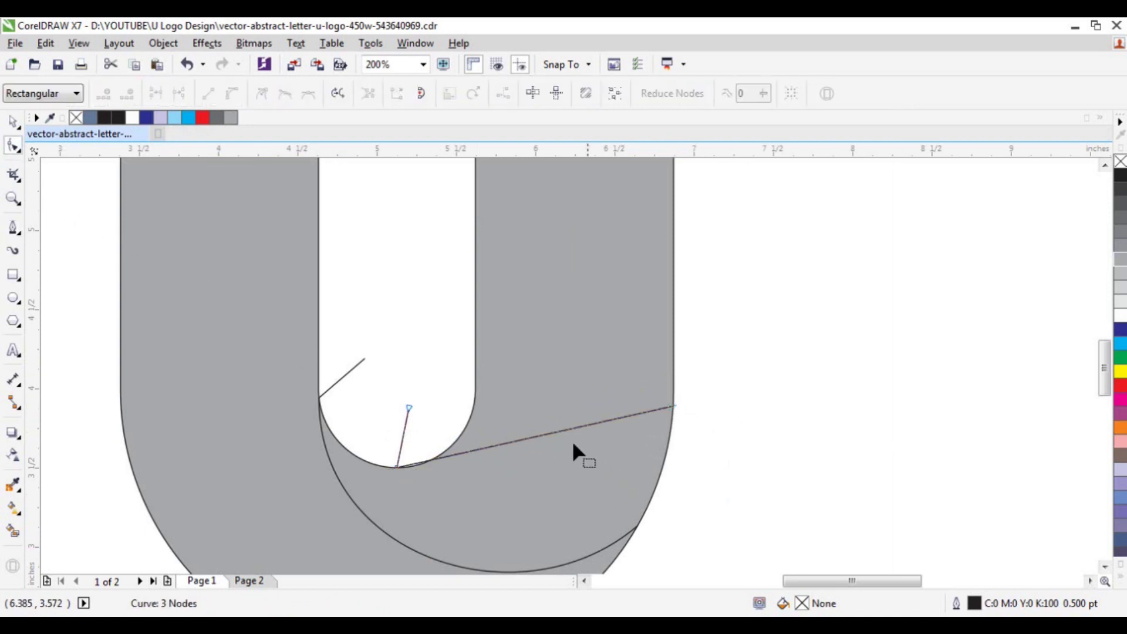
left_click(554, 433)
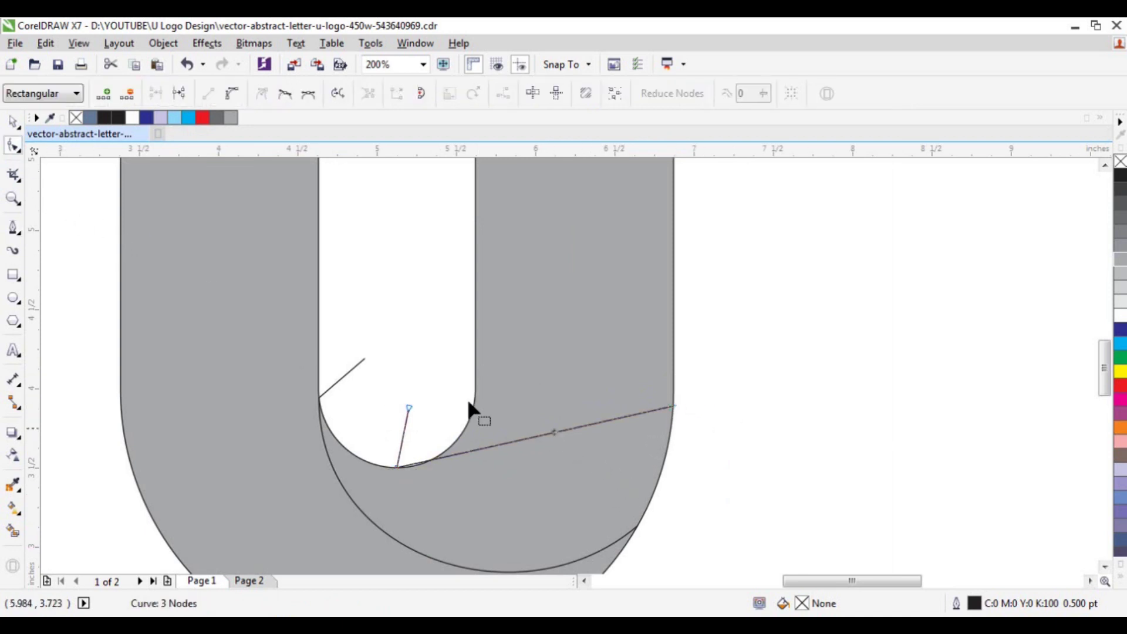
left_click(232, 92)
left_click_drag(497, 521, 499, 558)
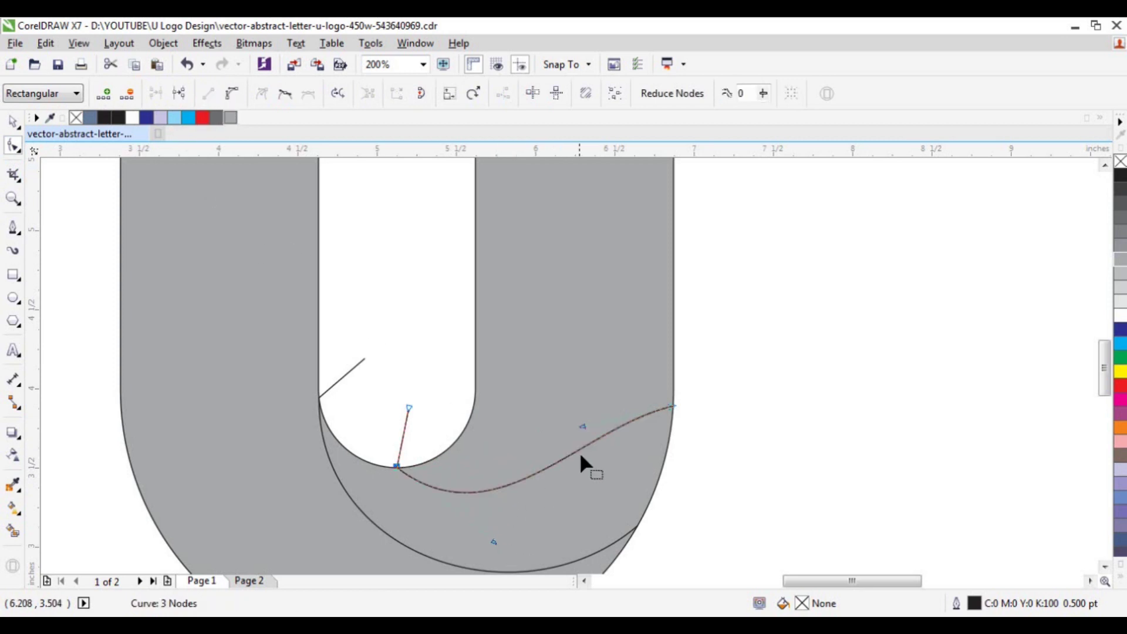
left_click_drag(580, 431, 622, 499)
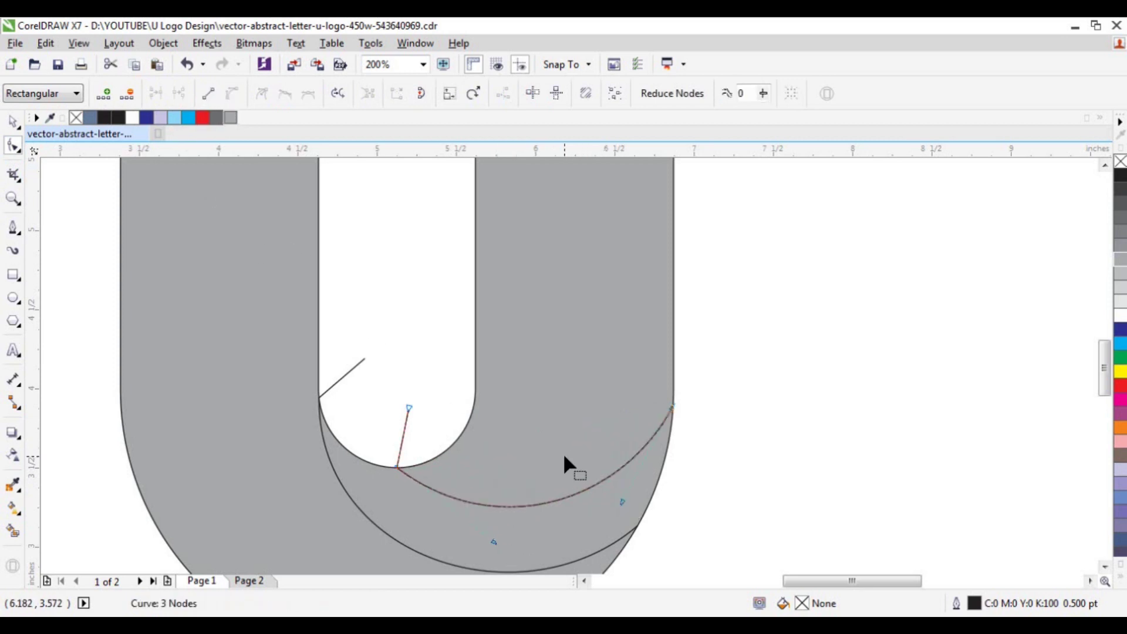
Move the second arc's outer end up the U's right edge, steepen it there and flatten it near the inner end
scroll(564, 458, "down", 1)
scroll(558, 483, "up", 1)
left_click_drag(681, 379, 681, 322)
left_click_drag(629, 415, 670, 458)
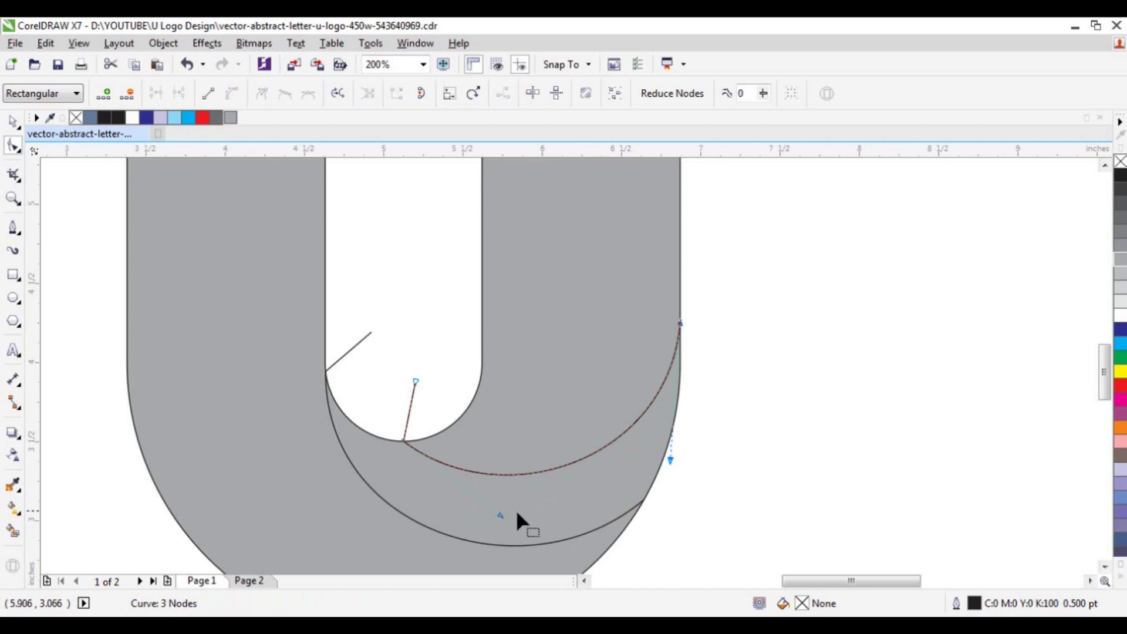
left_click_drag(501, 516, 527, 451)
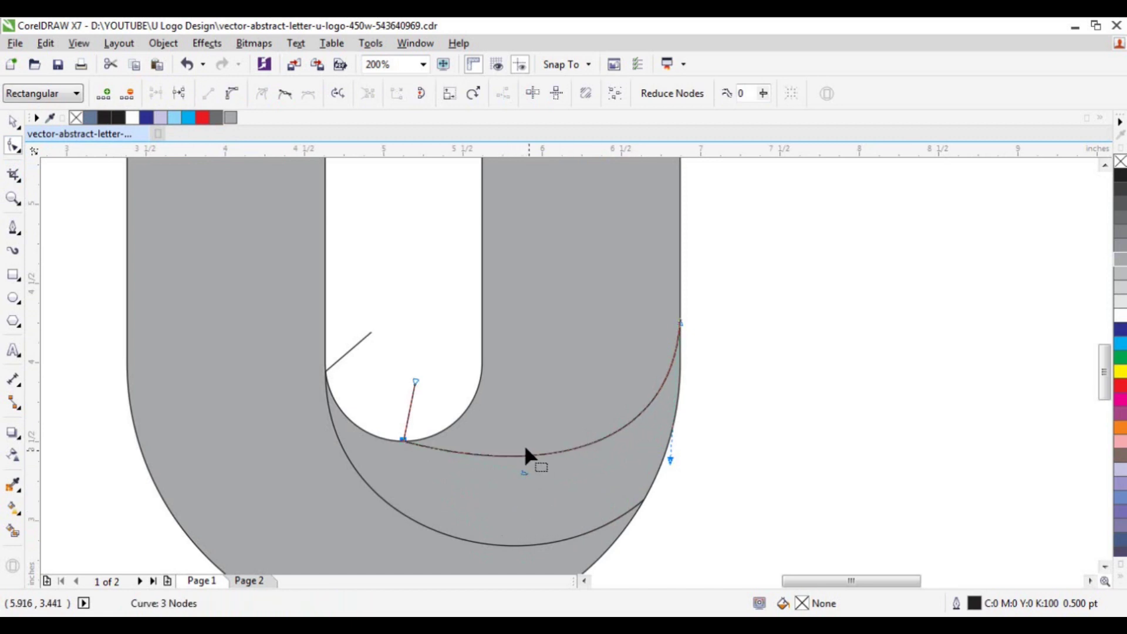
Shift the second arc's inner node slightly left along the opening's curve and pull its handles down to deepen the bend
mouse_move(403, 440)
left_mouse_down()
mouse_move(386, 436)
mouse_move(398, 434)
left_mouse_up()
scroll(398, 434, "up", 2)
scroll(402, 444, "down", 2)
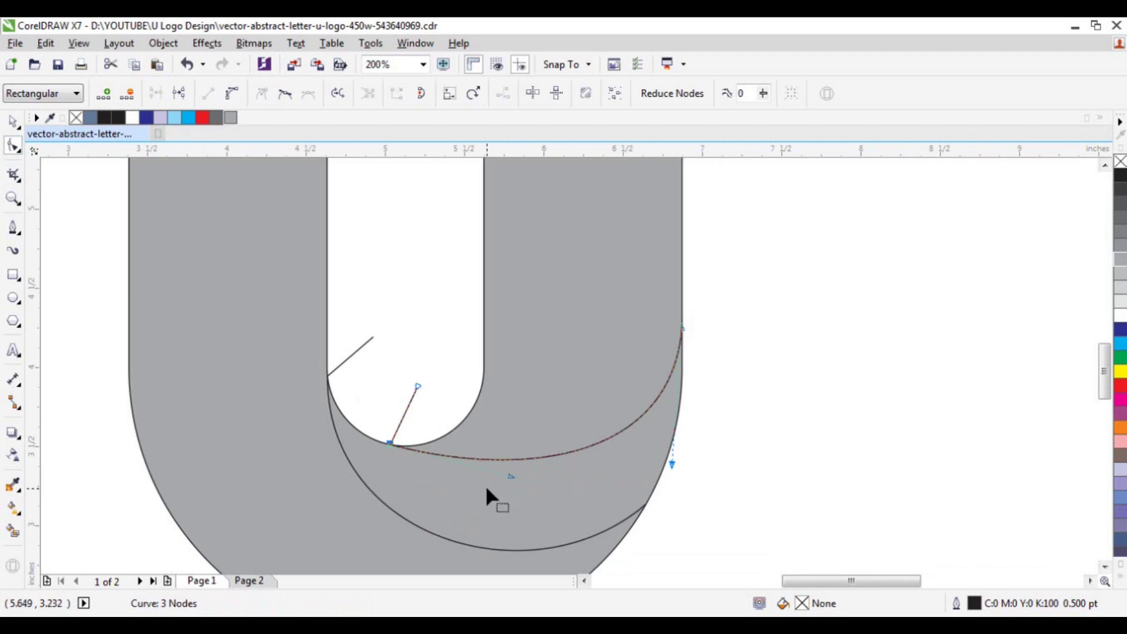
left_click_drag(511, 476, 503, 504)
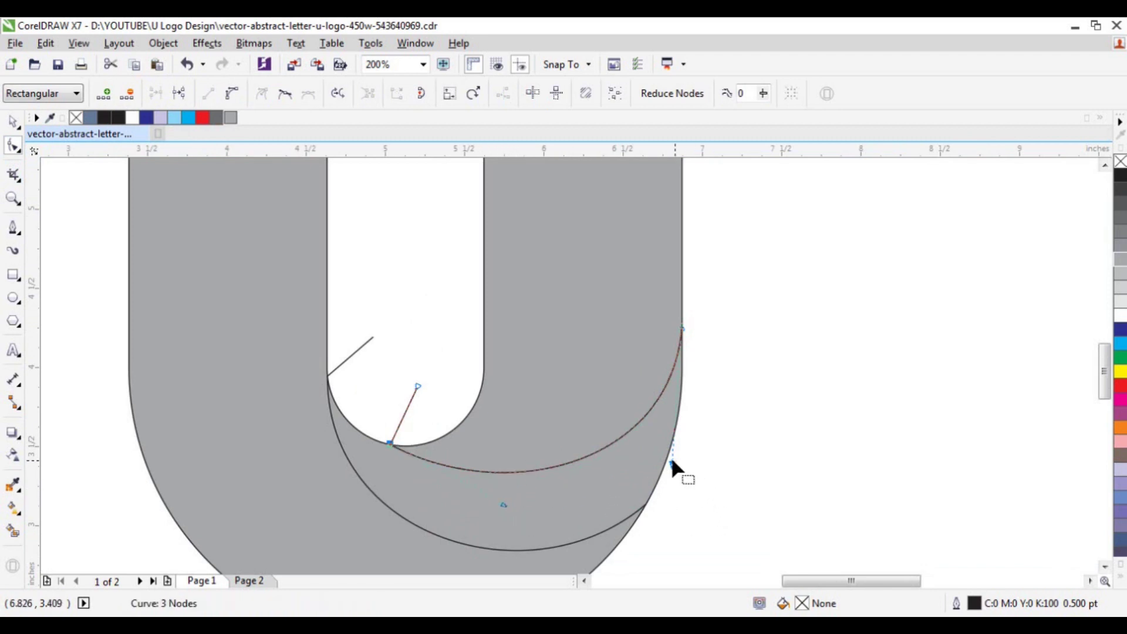
left_click_drag(671, 464, 671, 478)
scroll(498, 509, "up", 1)
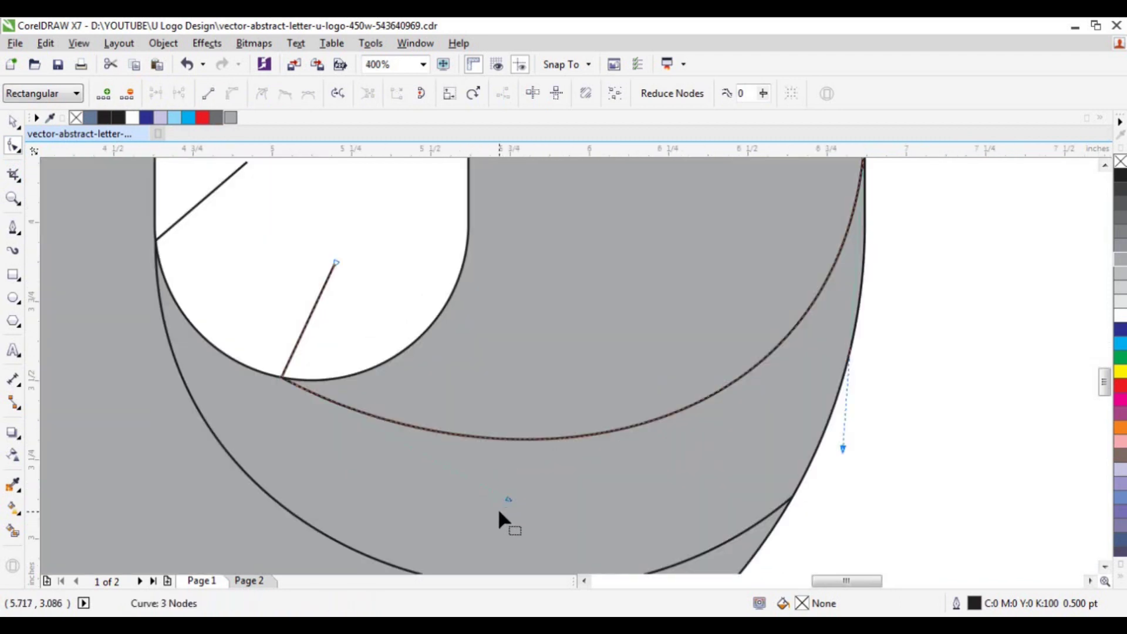
Align the second arc's outer handle with the U's edge, raise its end node along that edge and flatten the curve's inner part
left_click_drag(844, 448, 857, 446)
scroll(727, 434, "down", 1)
left_click_drag(789, 291, 793, 246)
key("ctrl+z")
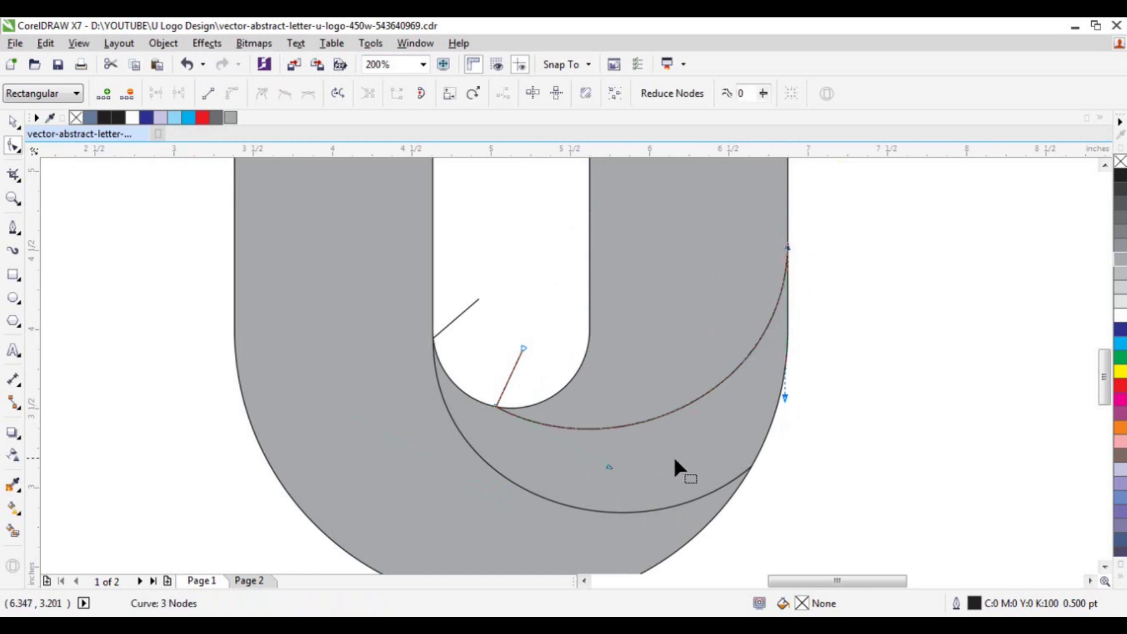
left_click_drag(608, 464, 627, 411)
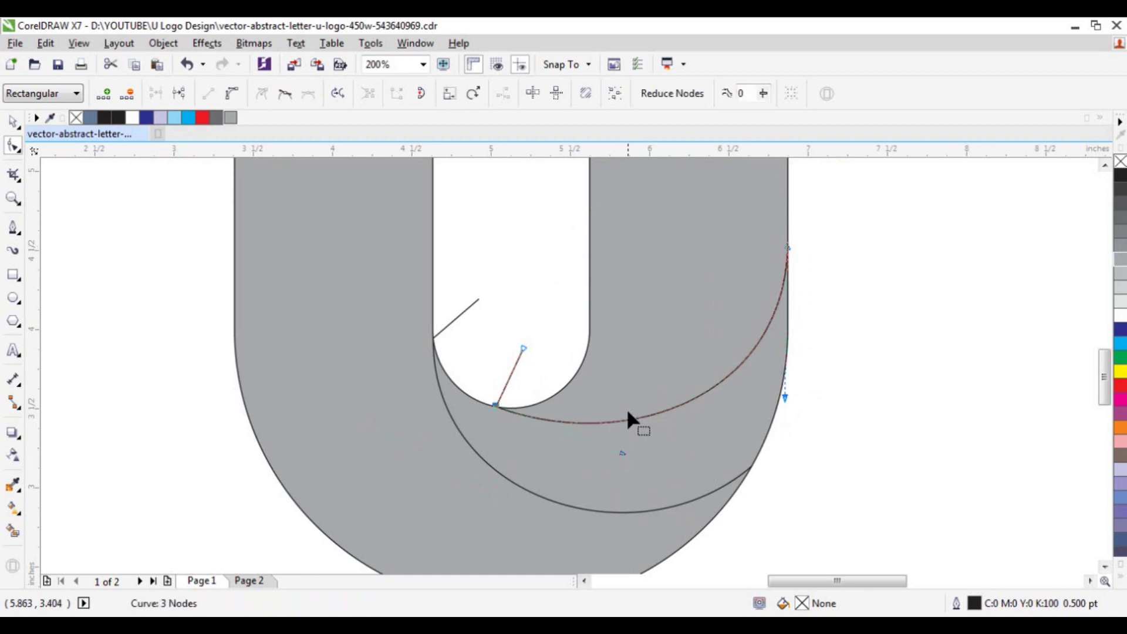
Move the second arc's inner node further left along the opening's rounded bottom and lower its handle to deepen the curve
left_click_drag(497, 407, 475, 397)
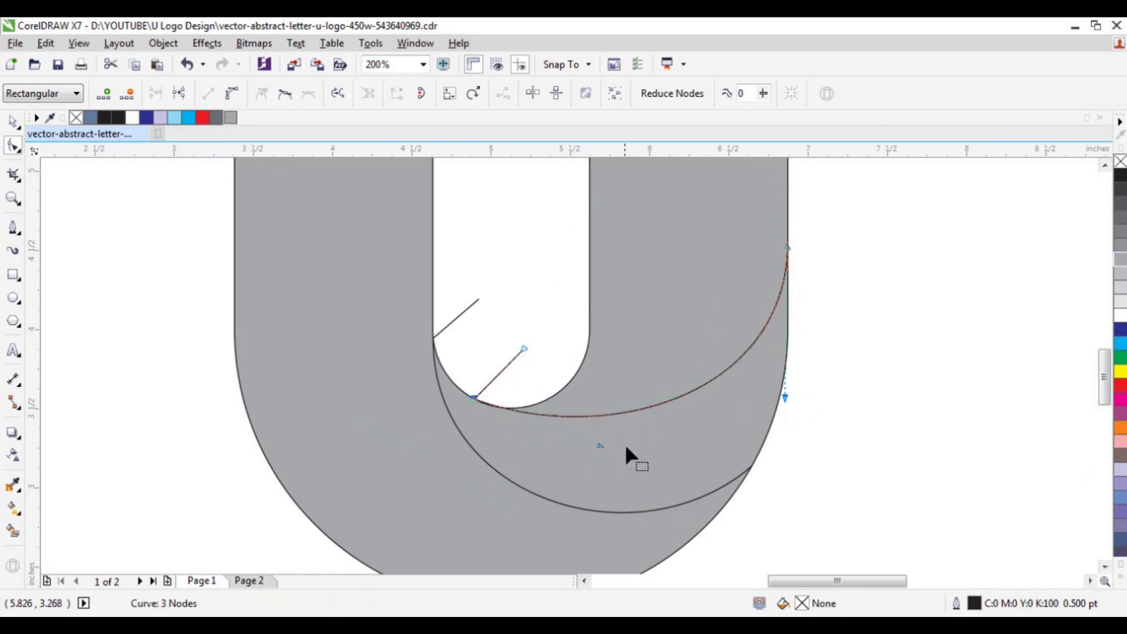
left_click(594, 457)
left_click(473, 398)
left_click_drag(598, 445, 586, 464)
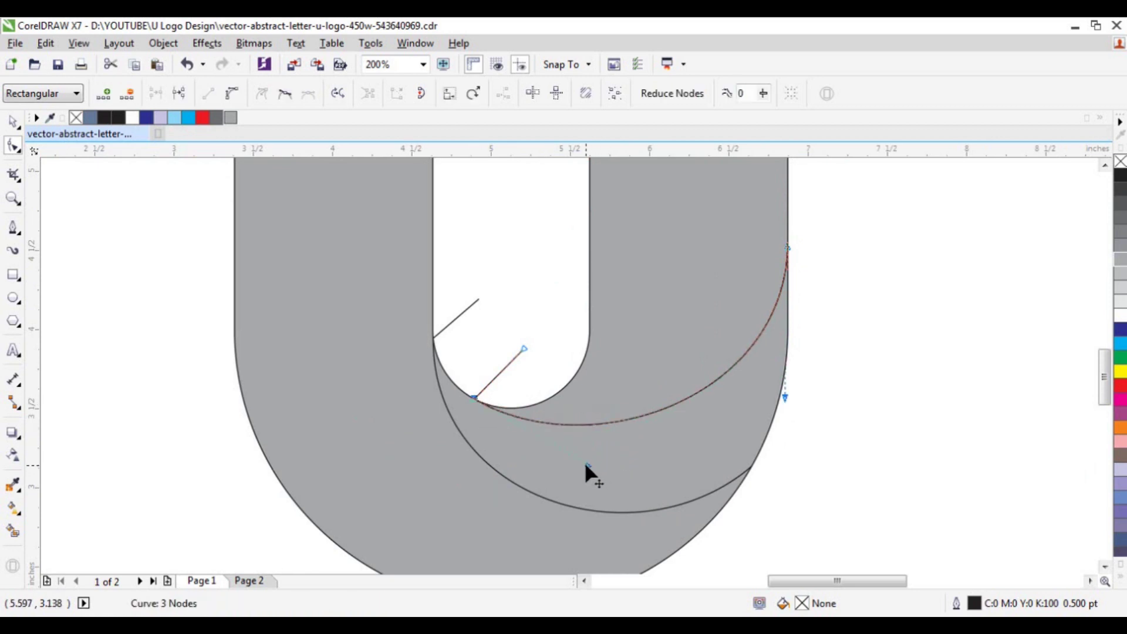
Raise the second arc's outer end further up the right edge and adjust its inner handle, making the curve about 1.98 × 1.37 inches overall
left_click(790, 298)
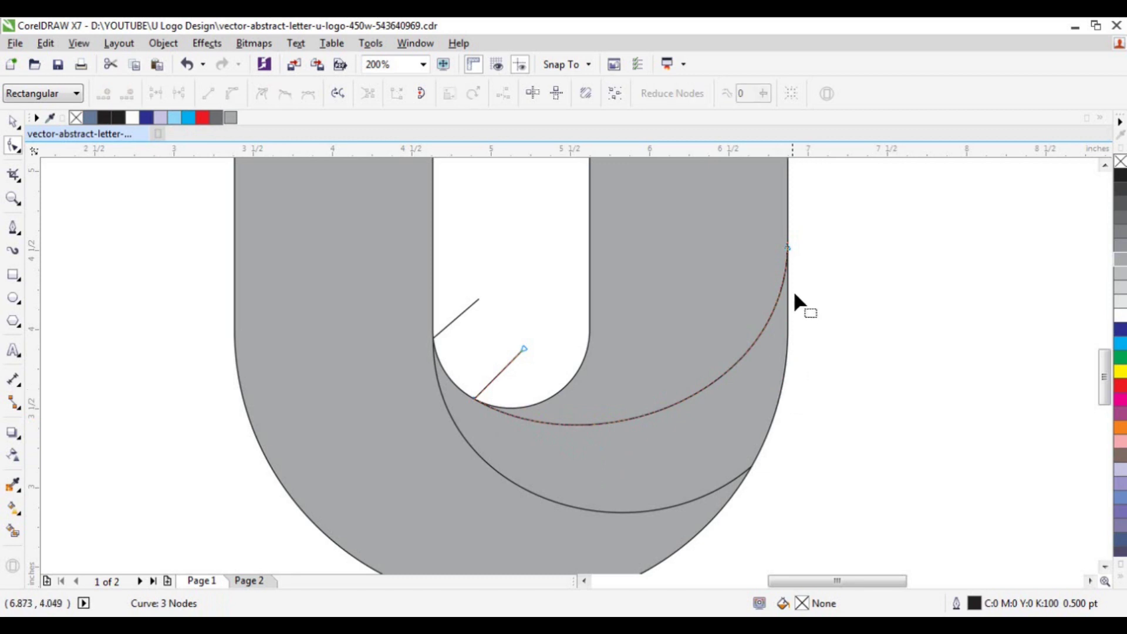
left_click_drag(788, 246, 788, 202)
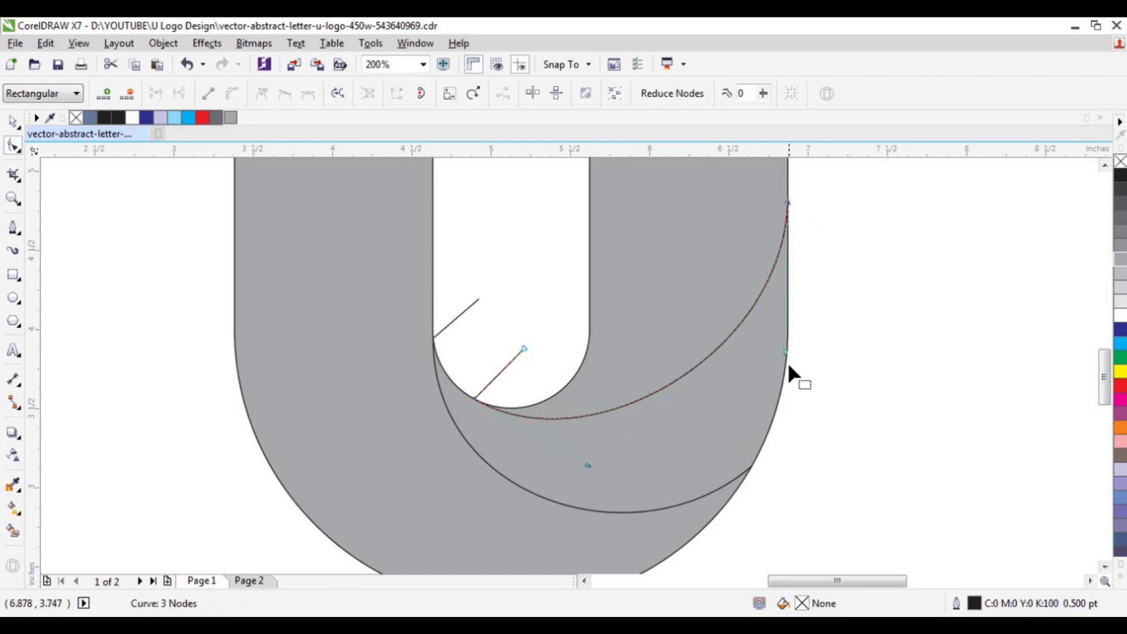
mouse_move(589, 464)
left_mouse_down()
mouse_move(614, 461)
mouse_move(603, 458)
left_mouse_up()
scroll(601, 455, "down", 3)
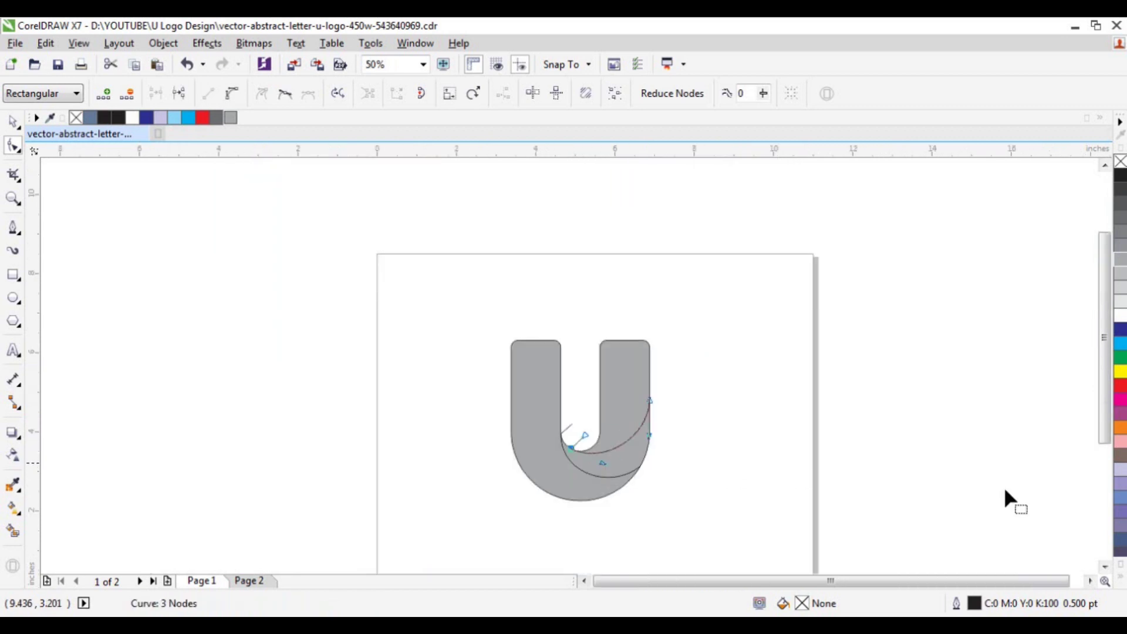
left_click(13, 122)
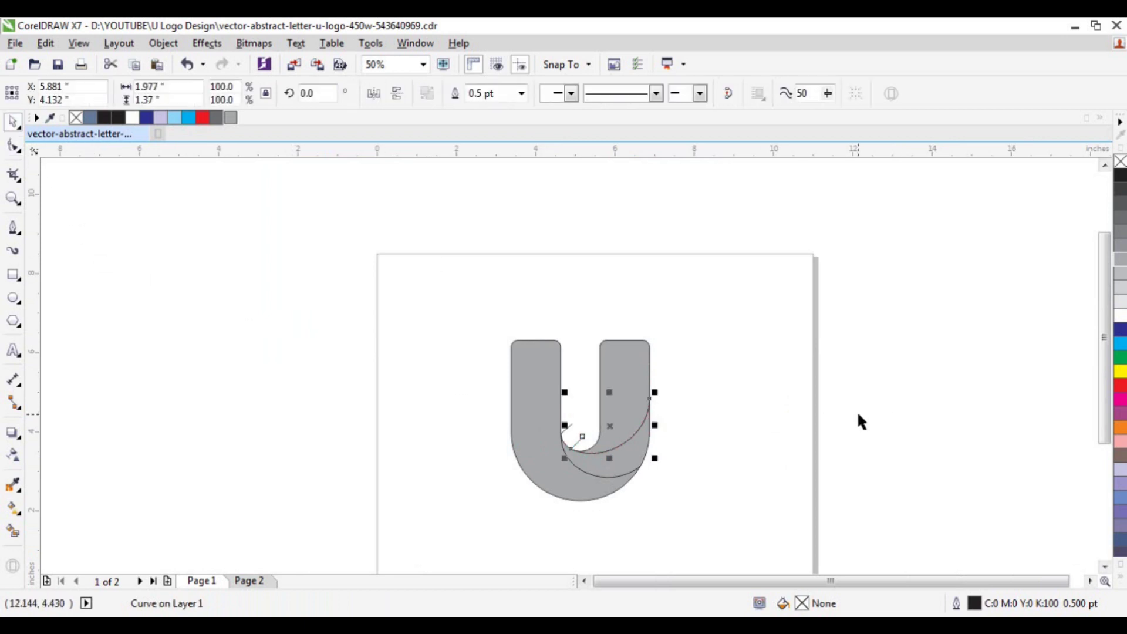
Create three separate closed sections from the U's divided areas with the Smart Fill tool, using the specified blue-grey fill
left_click(857, 410)
scroll(572, 466, "up", 2)
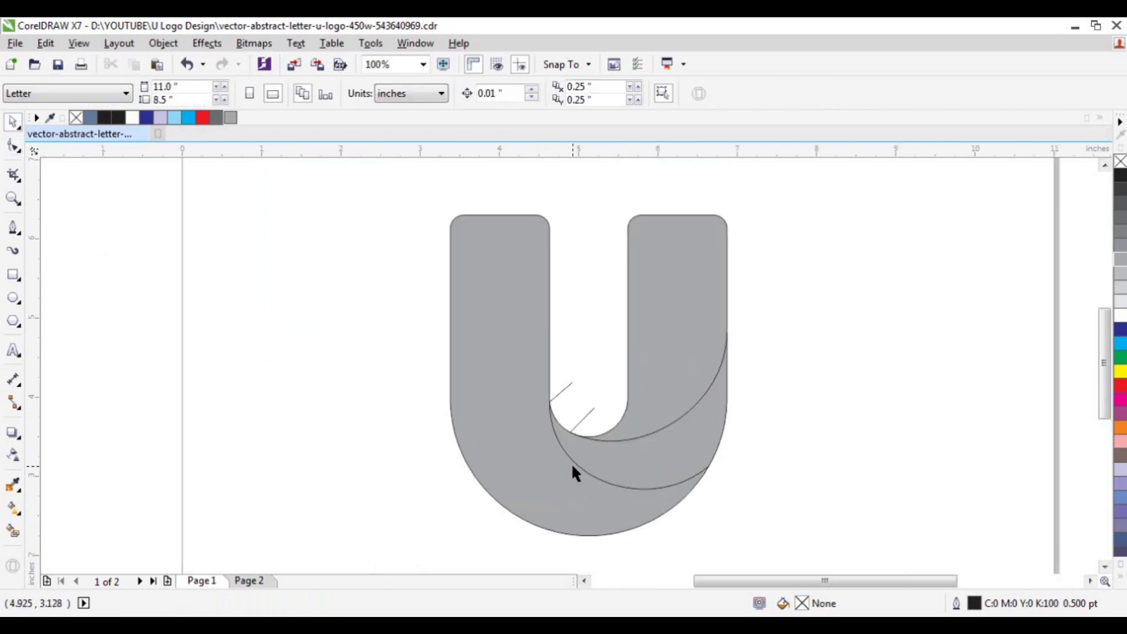
left_click(14, 533)
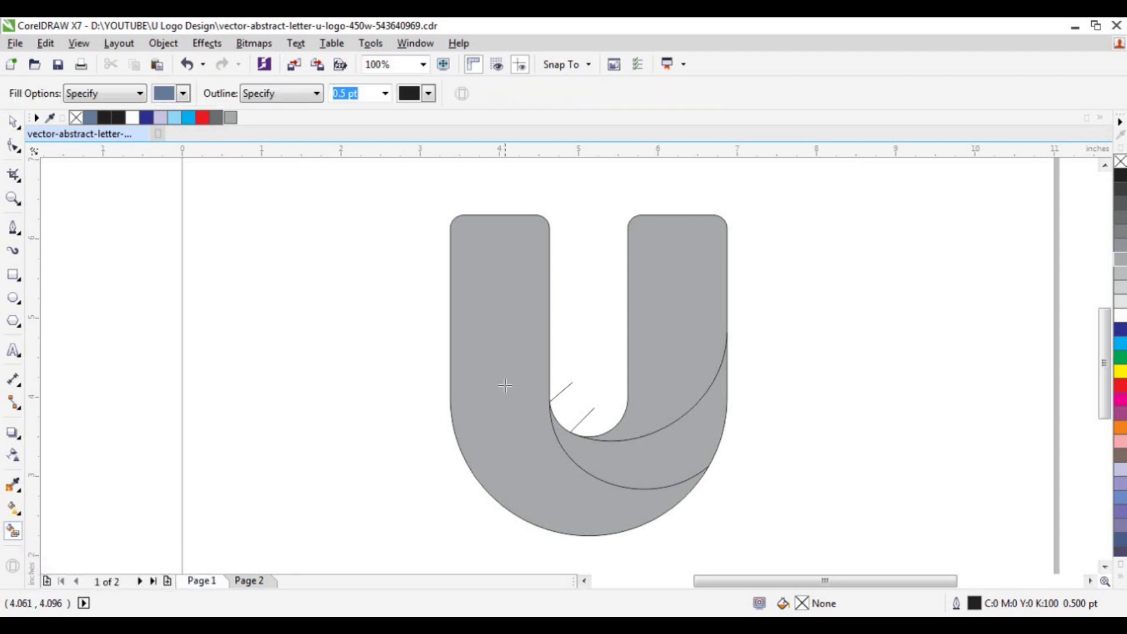
left_click(505, 385)
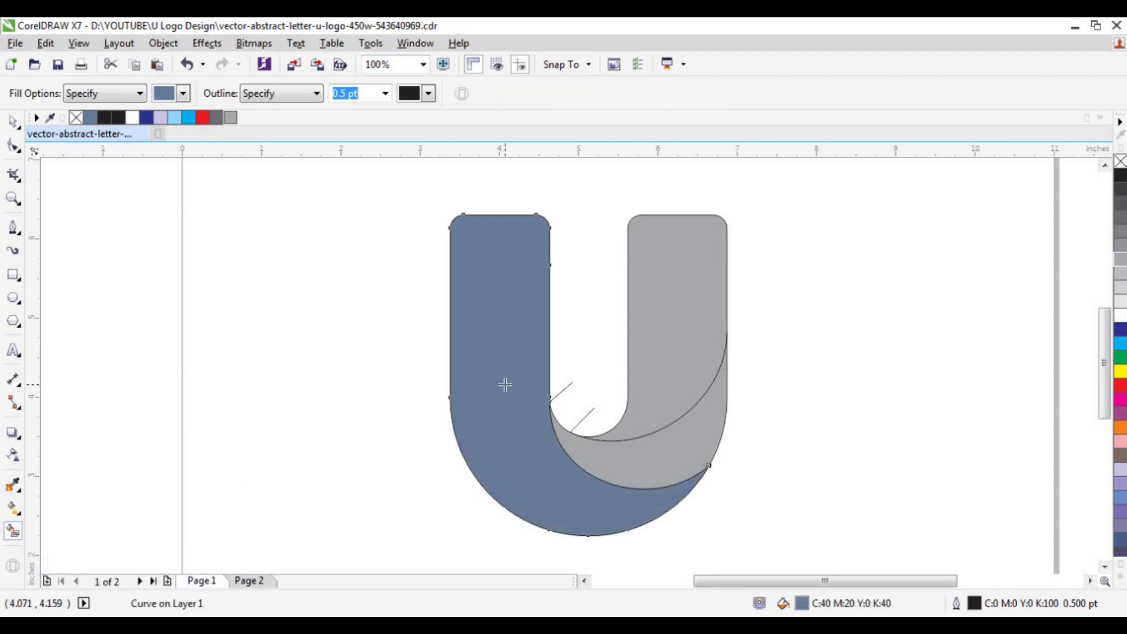
left_click(648, 468)
left_click(692, 338)
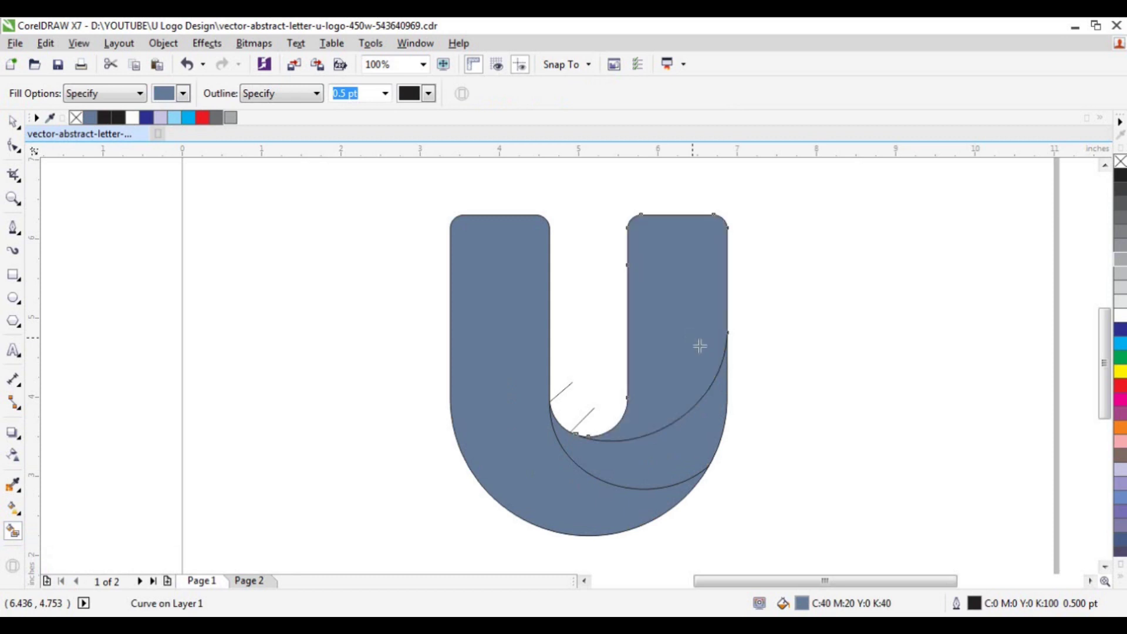
Delete the two curved dividing lines that stick out into the U's opening
left_click(12, 121)
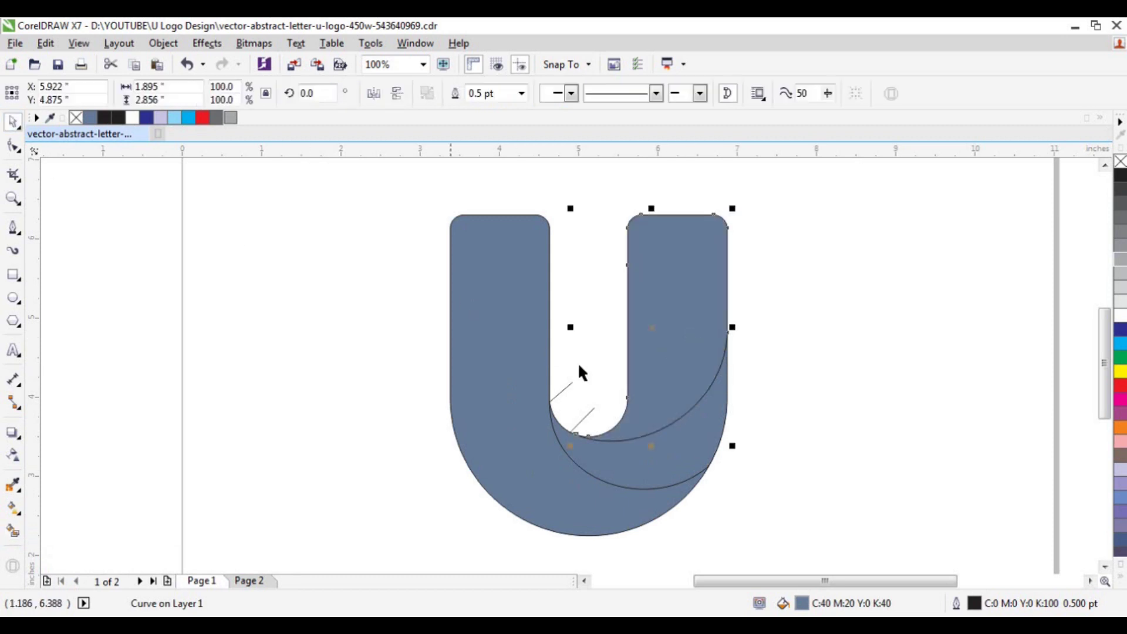
left_click(813, 433)
left_click_drag(586, 419, 609, 347)
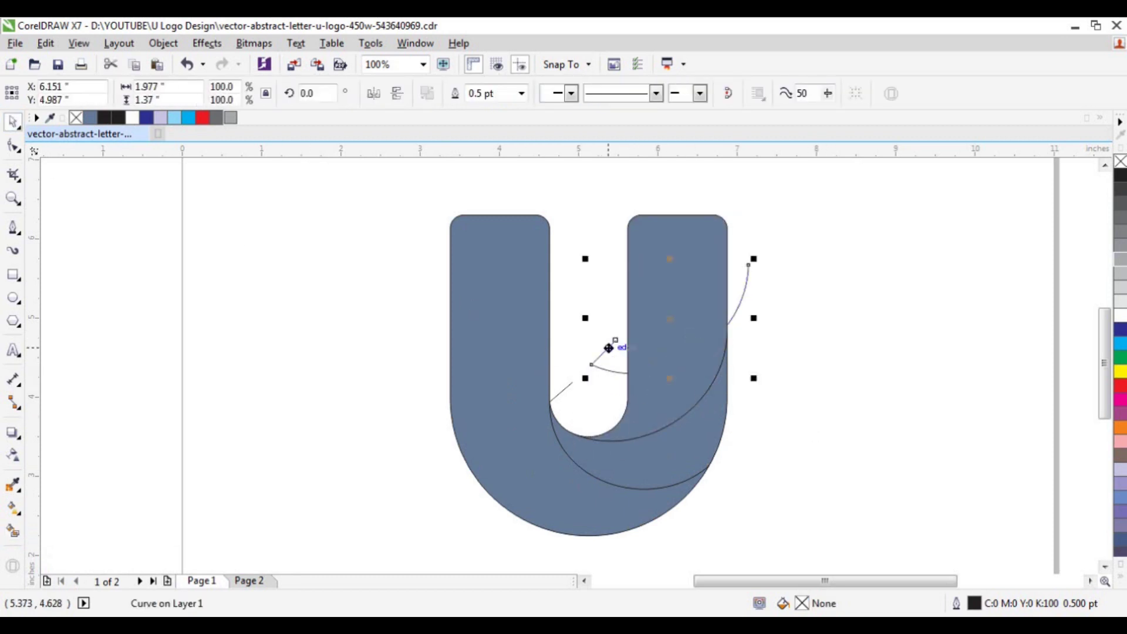
left_click(570, 382)
left_click(570, 381)
key("Delete")
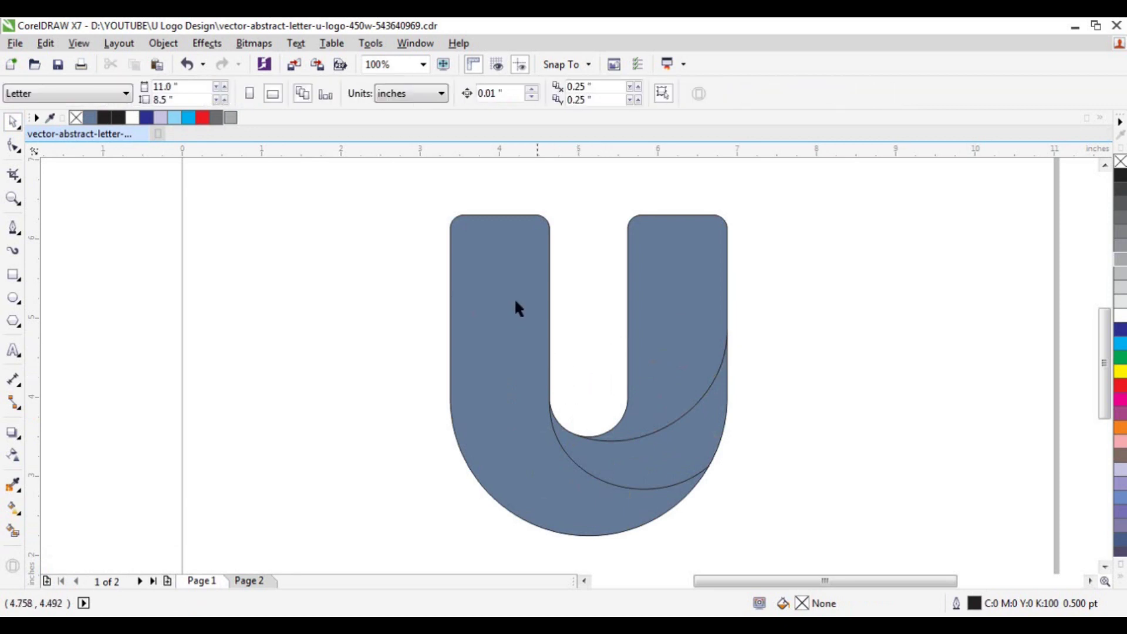
Delete the original grey U shape lying behind the blue-grey sections
left_click(515, 344)
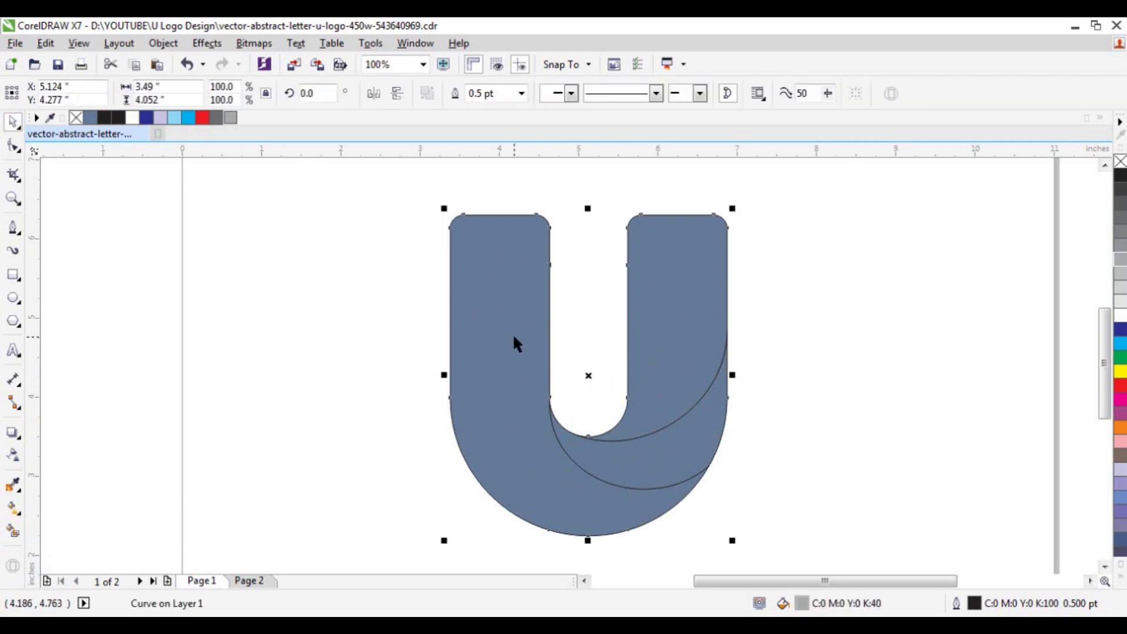
scroll(517, 346, "down", 2)
left_click(554, 360)
left_click(555, 361)
left_click_drag(555, 362, 706, 351)
key("Delete")
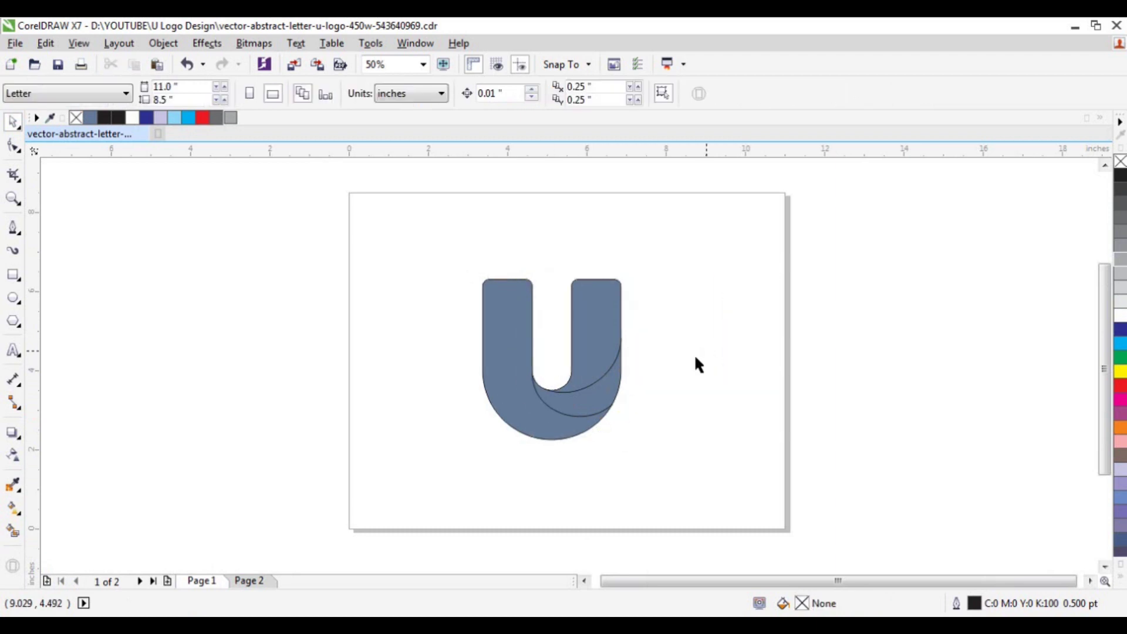
left_click(588, 328)
left_click(504, 395)
left_click(599, 386)
mouse_move(599, 387)
left_mouse_down()
mouse_move(685, 460)
mouse_move(579, 386)
left_mouse_up()
scroll(576, 382, "up", 2)
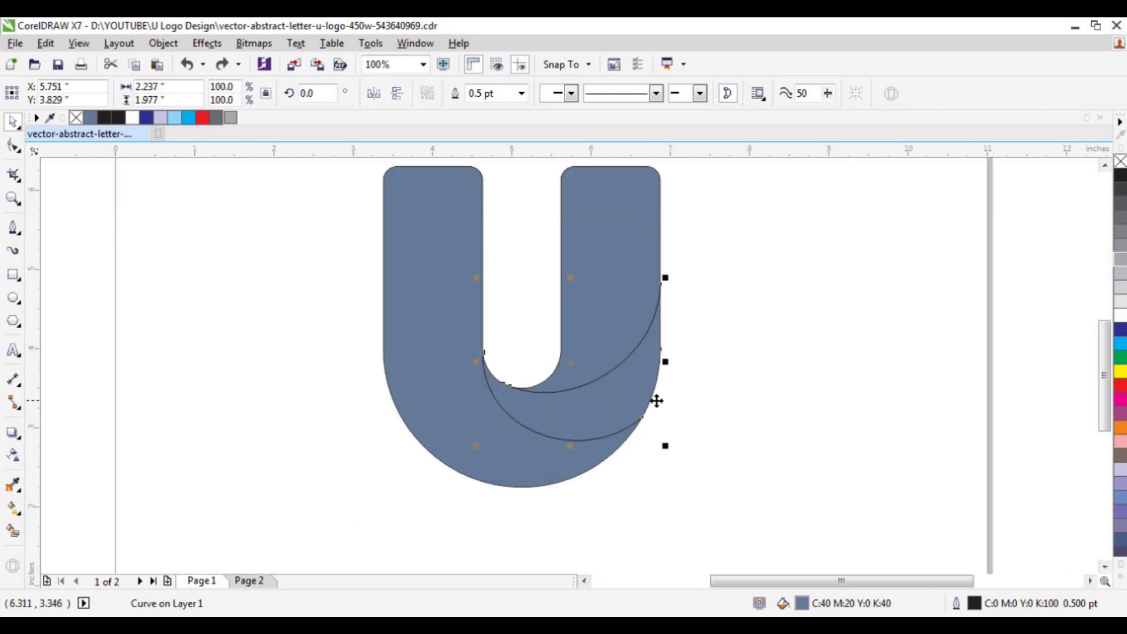
key("Escape")
scroll(566, 435, "down", 2)
scroll(581, 379, "up", 2)
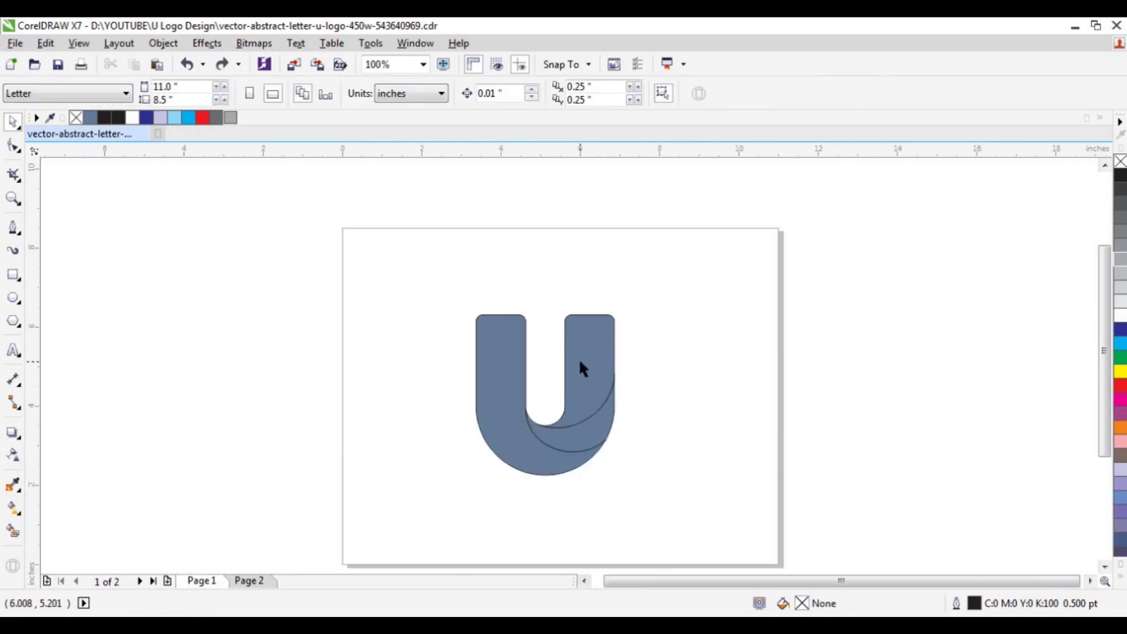
Apply a linear fountain fill running down the U's right stem, with dark blue as its lower end color
left_click(594, 317)
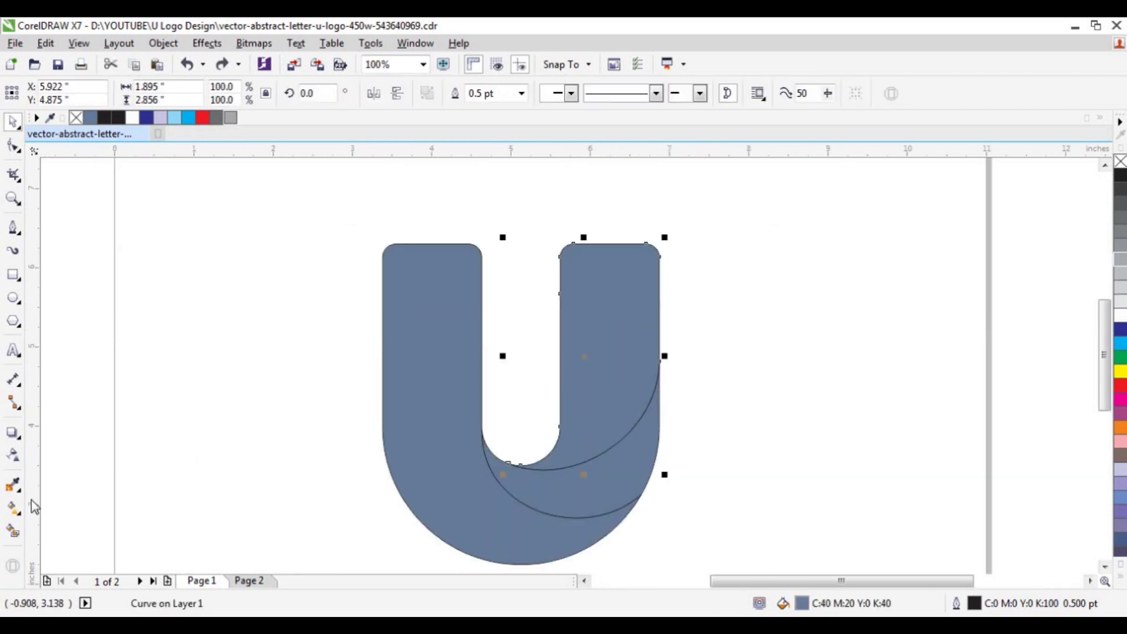
left_click(15, 512)
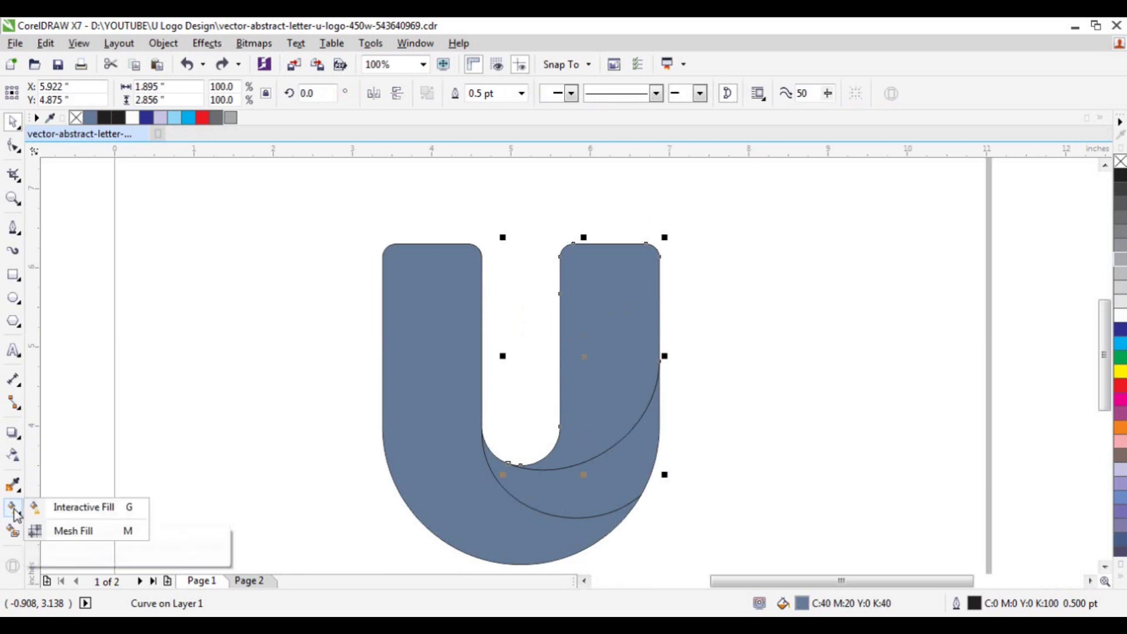
left_click(63, 508)
left_click_drag(551, 244, 630, 420)
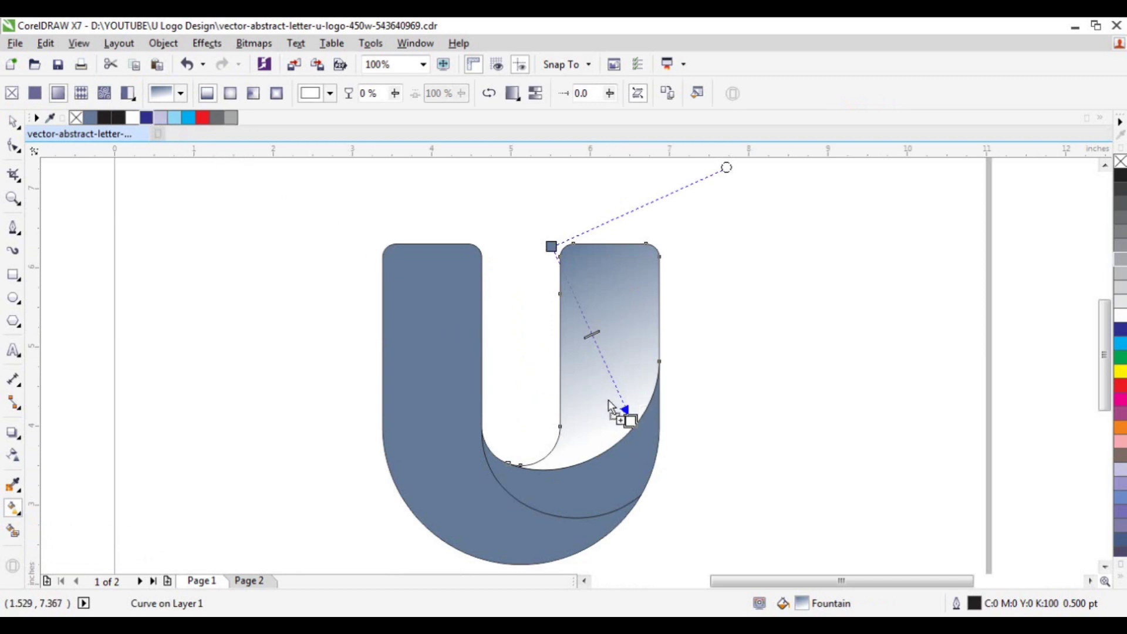
left_click(649, 422)
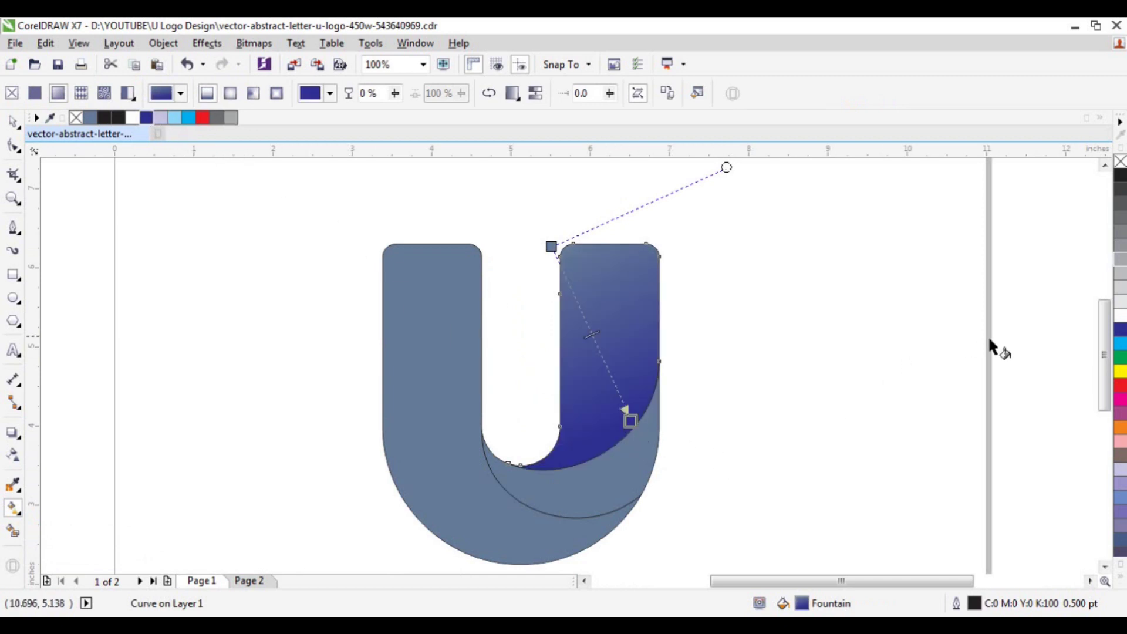
Set the right stem gradient's upper color to cyan and reposition its nodes and angle so it darkens diagonally toward the curved edge
left_click_drag(562, 254, 575, 285)
left_click_drag(628, 419, 619, 450)
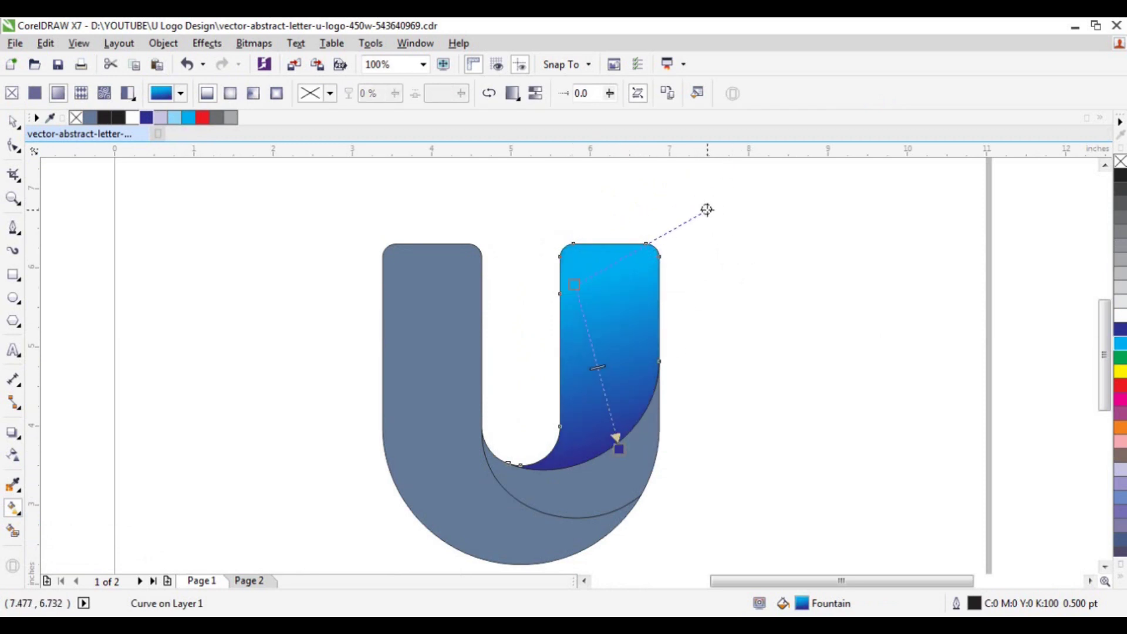
left_click_drag(574, 286, 575, 315)
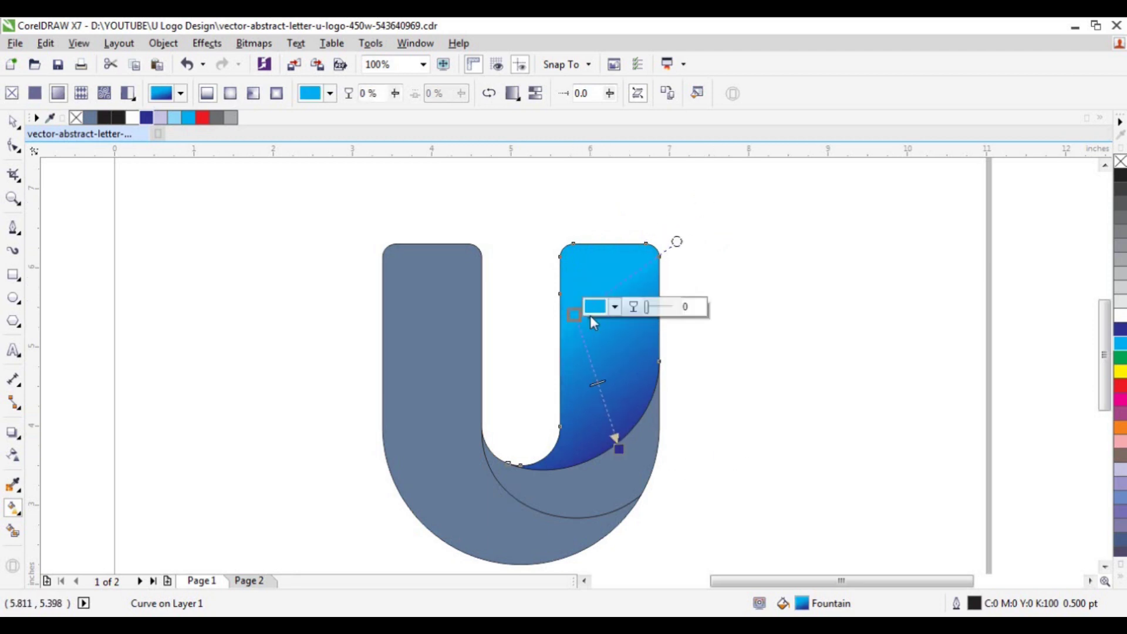
left_click(13, 122)
key("Escape")
Fill the middle curved section with a linear gradient from red at its inner part to yellow at the outer edge
left_click(626, 451)
scroll(625, 343, "down", 2)
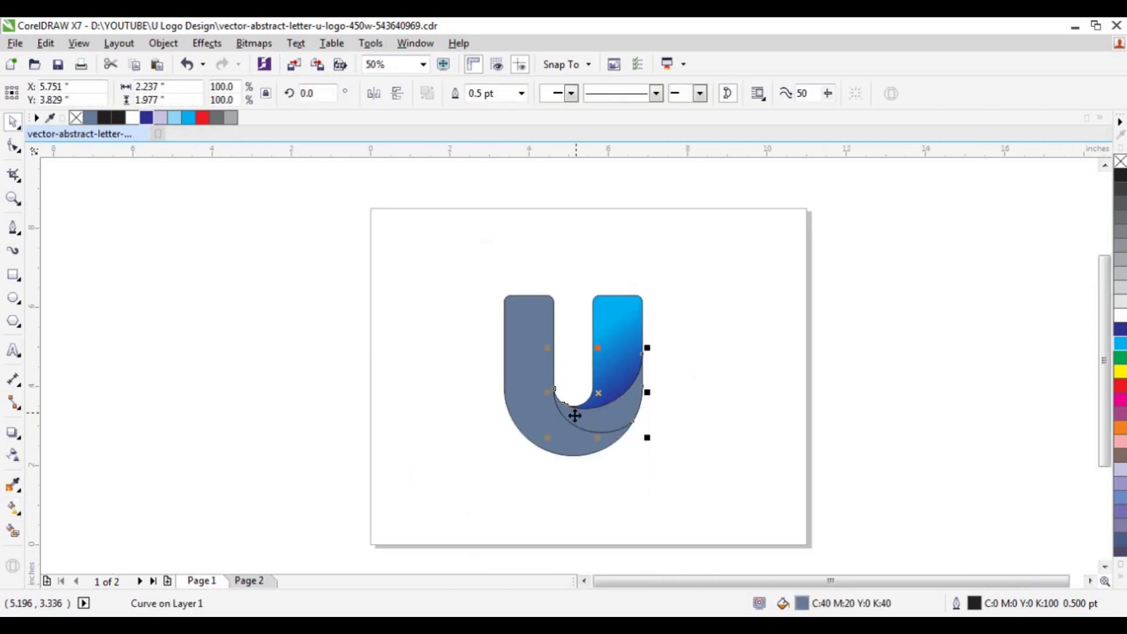
scroll(576, 414, "up", 4)
left_click(14, 509)
left_click_drag(611, 452, 839, 350)
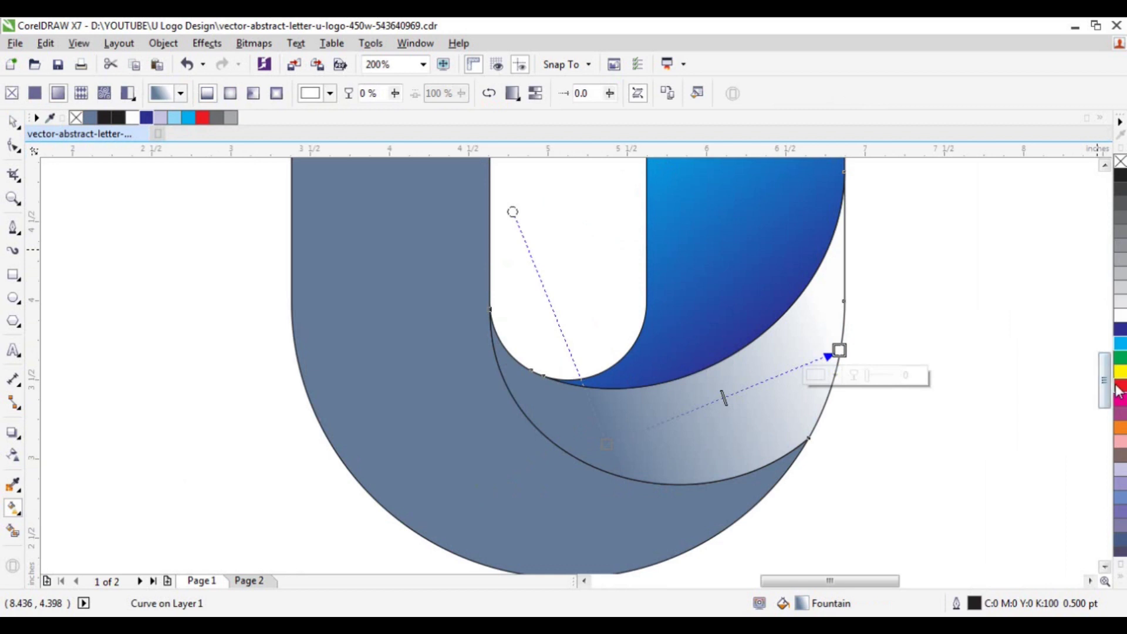
left_click_drag(1121, 373, 840, 351)
left_click_drag(1121, 392, 607, 444)
scroll(650, 411, "down", 4)
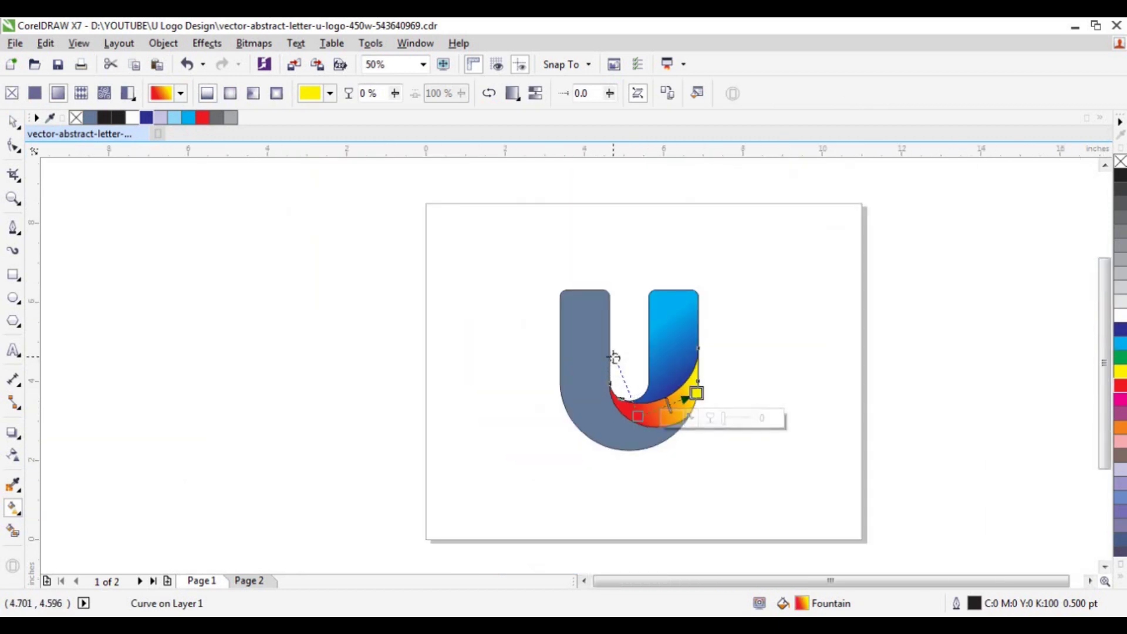
Reposition the middle section's gradient so red starts on its lower edge and yellow ends on its upper edge, rising diagonally
scroll(640, 403, "up", 2)
scroll(651, 403, "up", 2)
left_click(648, 503)
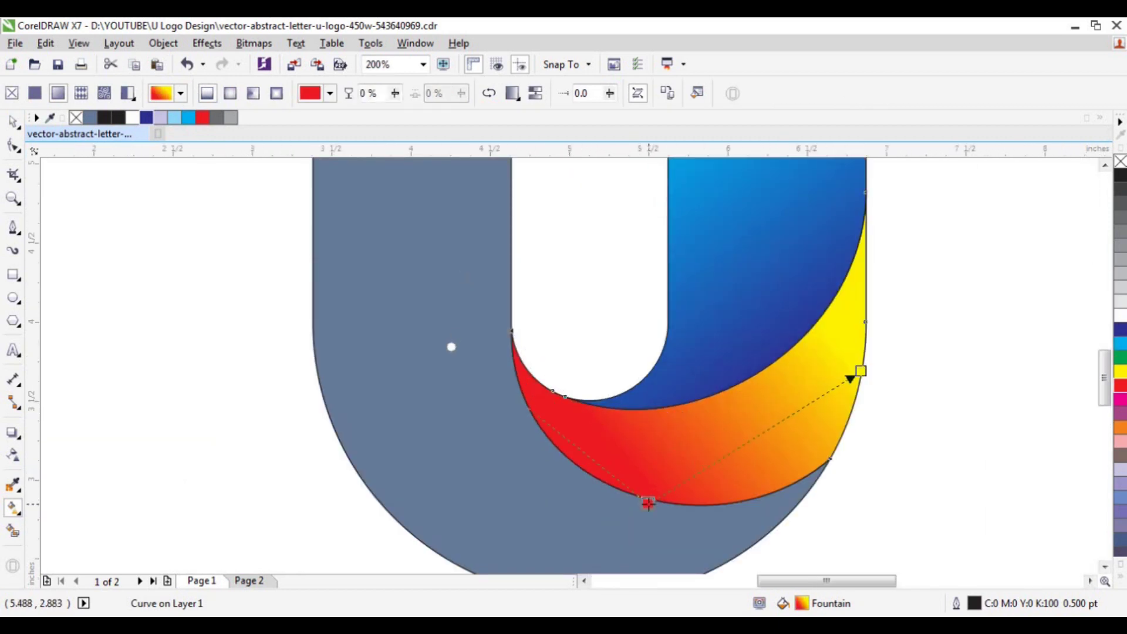
left_click_drag(859, 379, 758, 376)
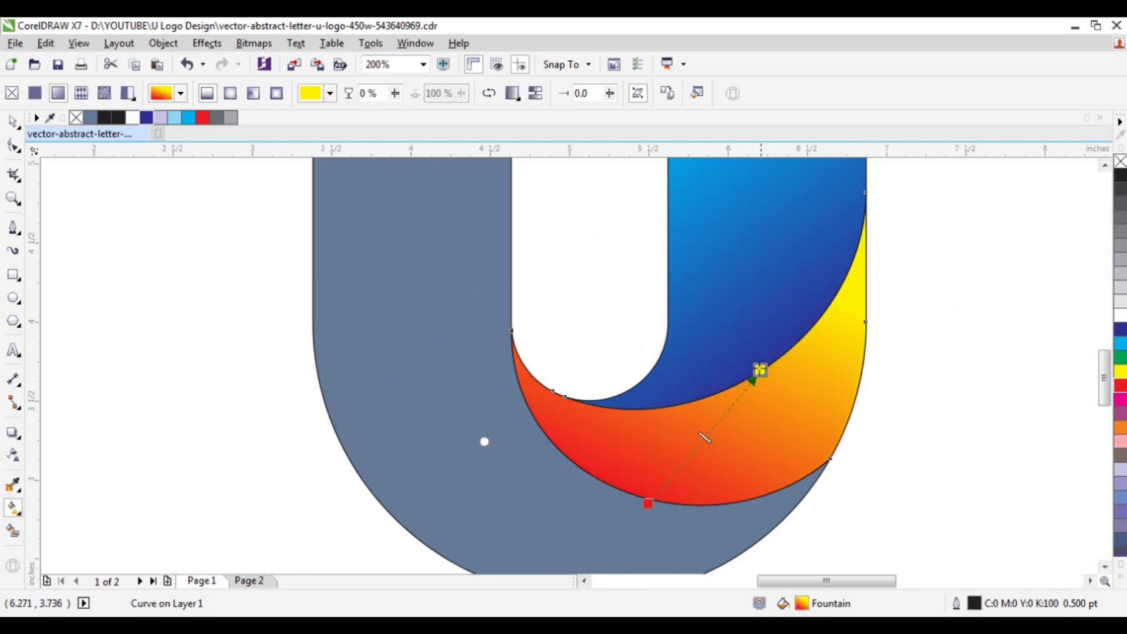
scroll(687, 387, "down", 1)
scroll(687, 388, "down", 2)
scroll(687, 397, "up", 3)
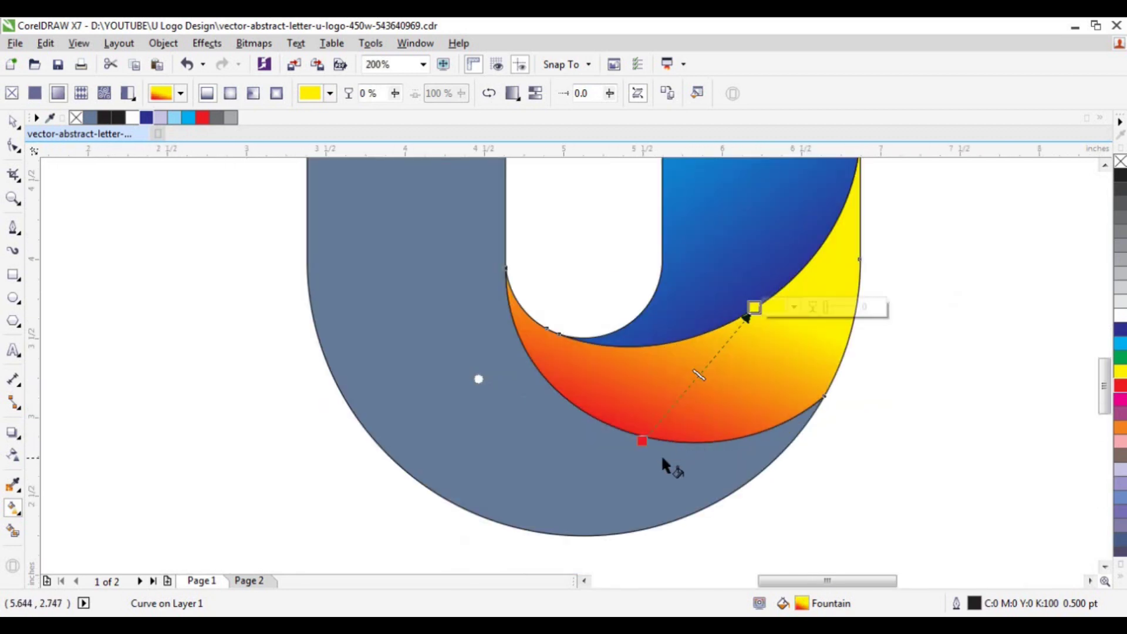
left_click_drag(642, 444, 660, 444)
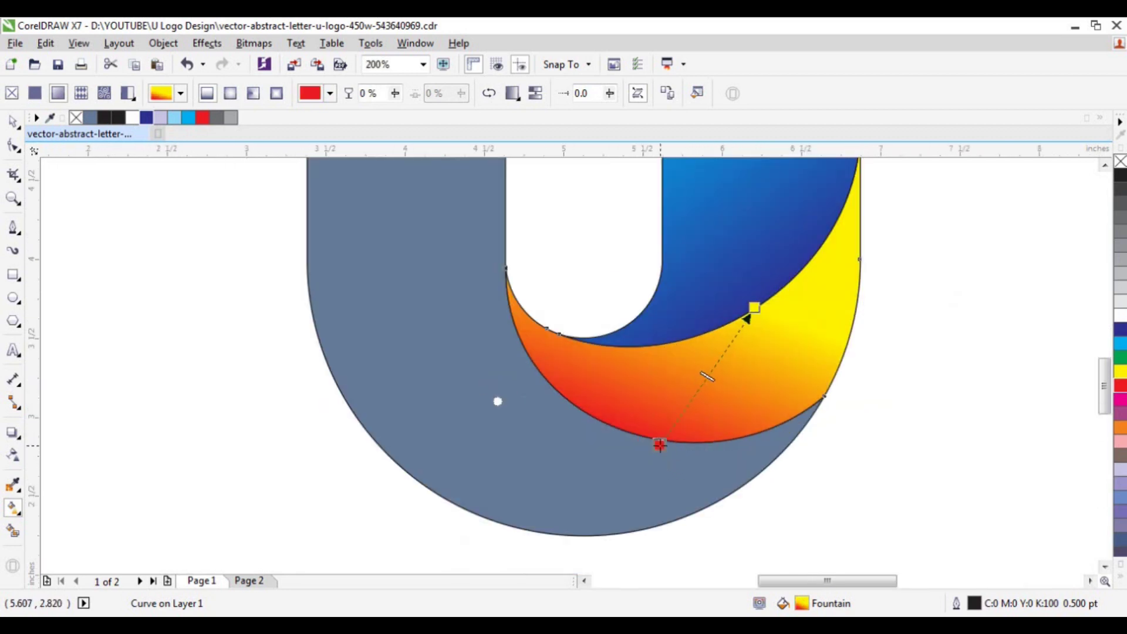
left_click(12, 122)
left_click(946, 323)
Apply a linear fountain fill from the top of the left stem down toward the base, with muted purple as its start color
scroll(551, 386, "down", 3)
scroll(595, 378, "up", 1)
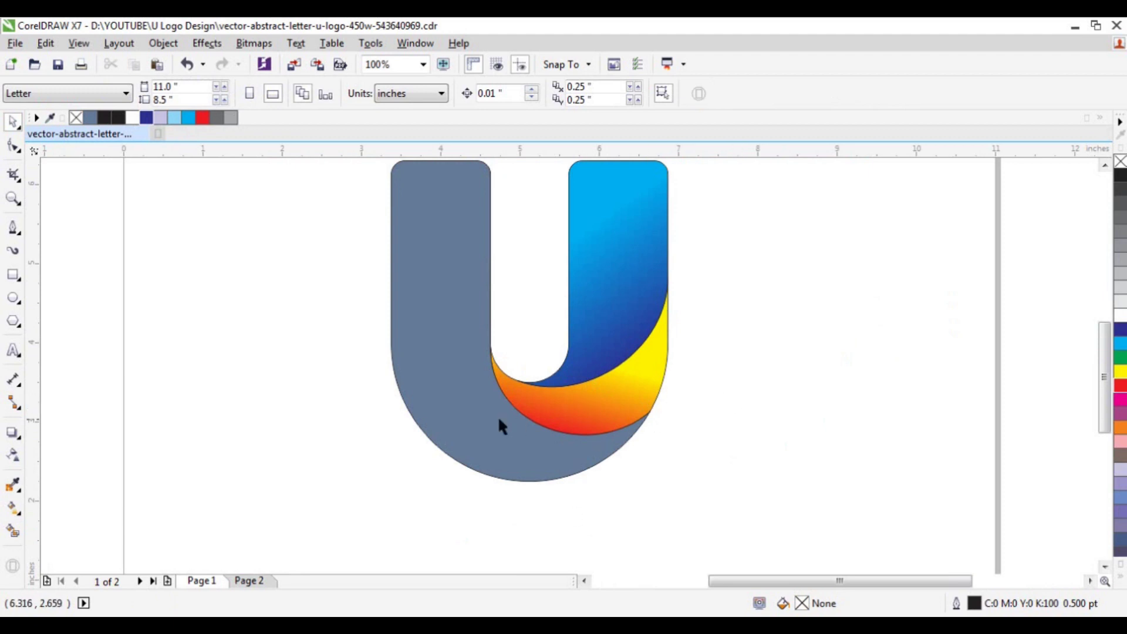
left_click(440, 404)
left_click(13, 508)
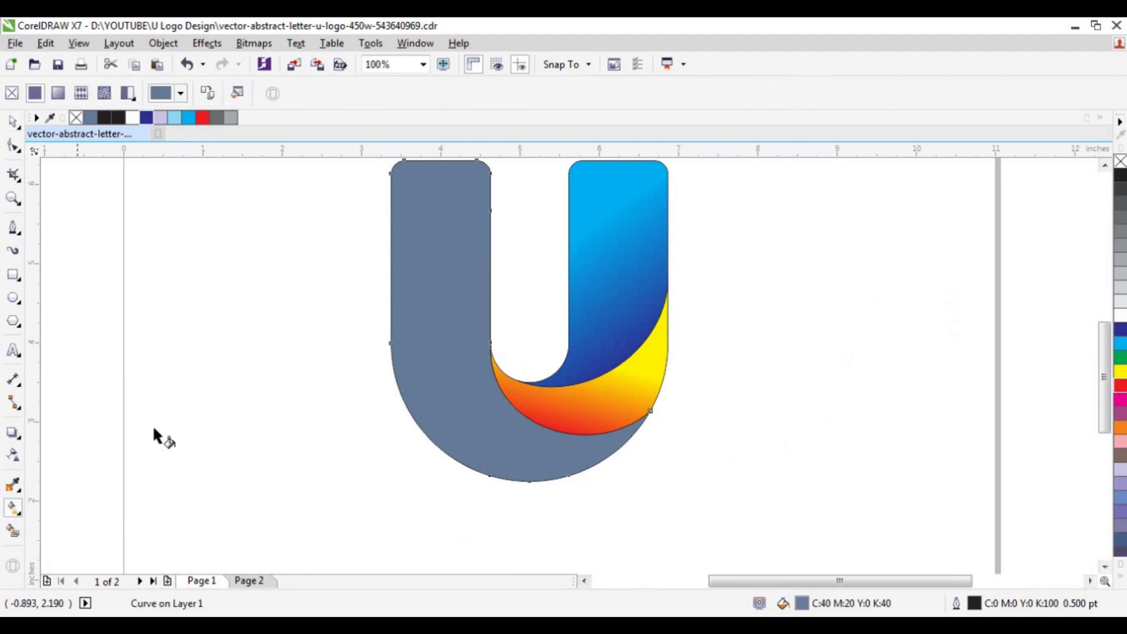
left_click_drag(404, 182, 490, 430)
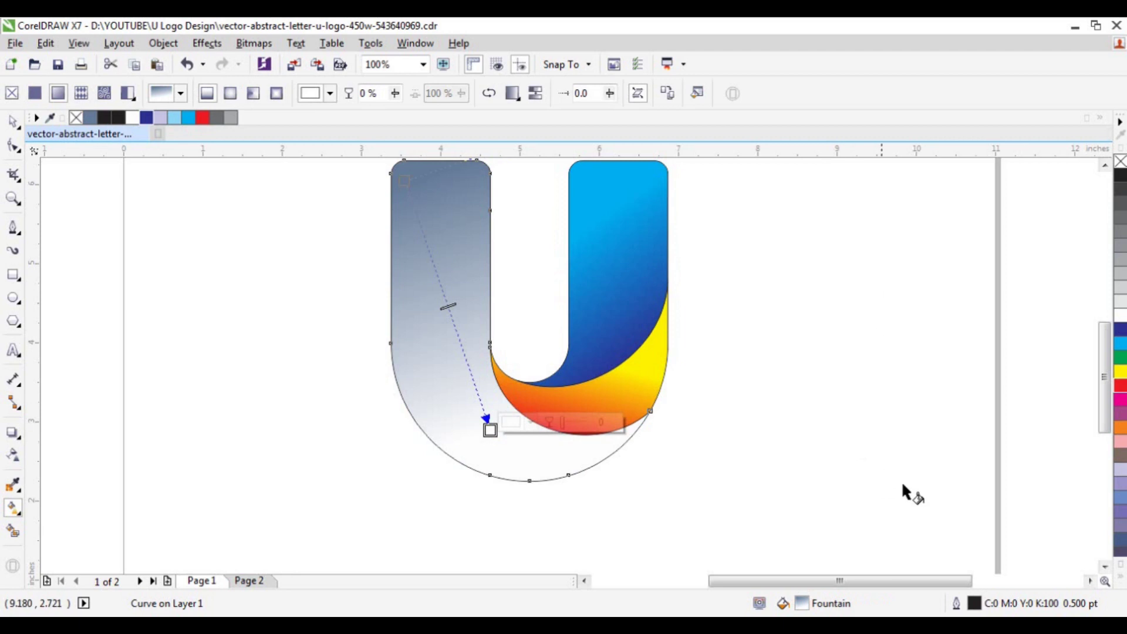
left_click(1121, 582)
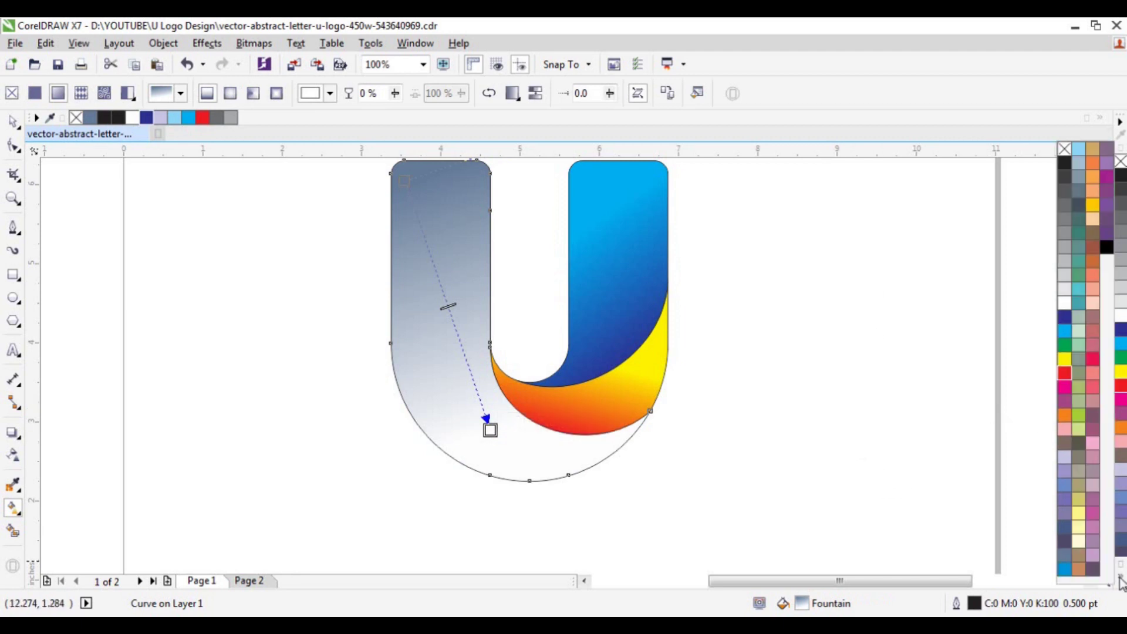
left_click_drag(1070, 411, 494, 269)
left_click_drag(401, 193, 403, 182)
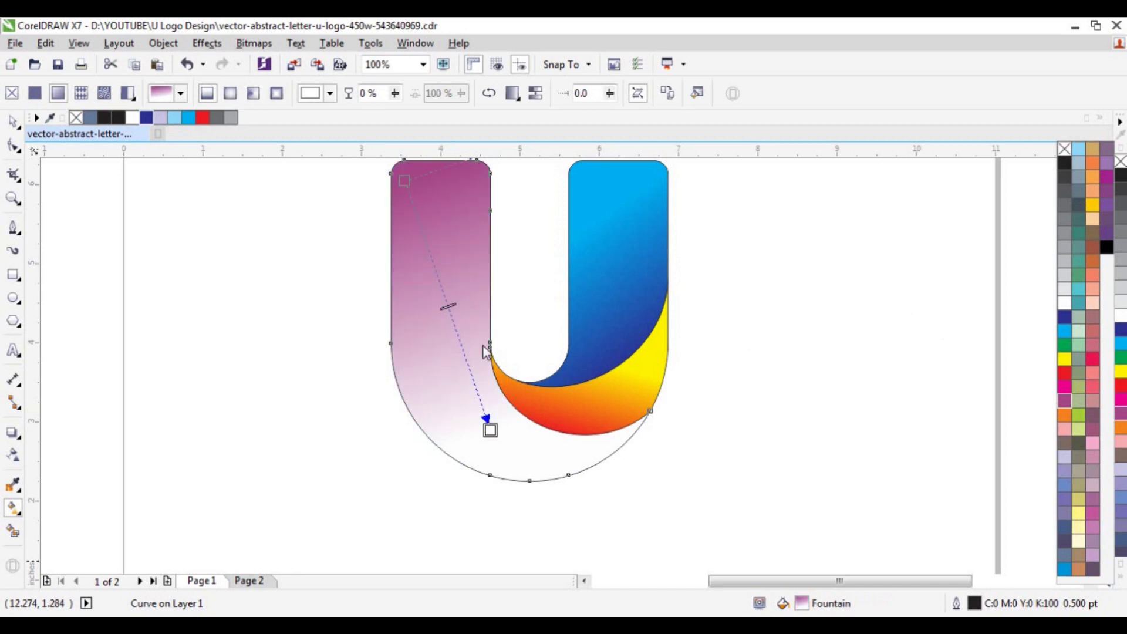
Set the lower end color of the left section's gradient to magenta
left_click_drag(1065, 387, 491, 432)
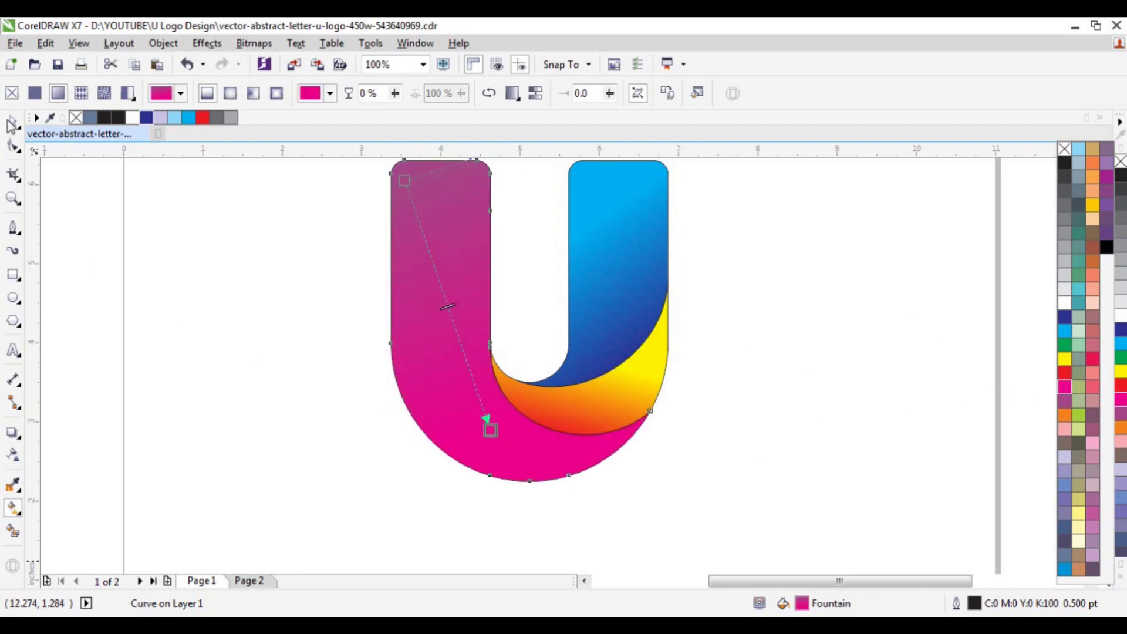
scroll(596, 409, "down", 1)
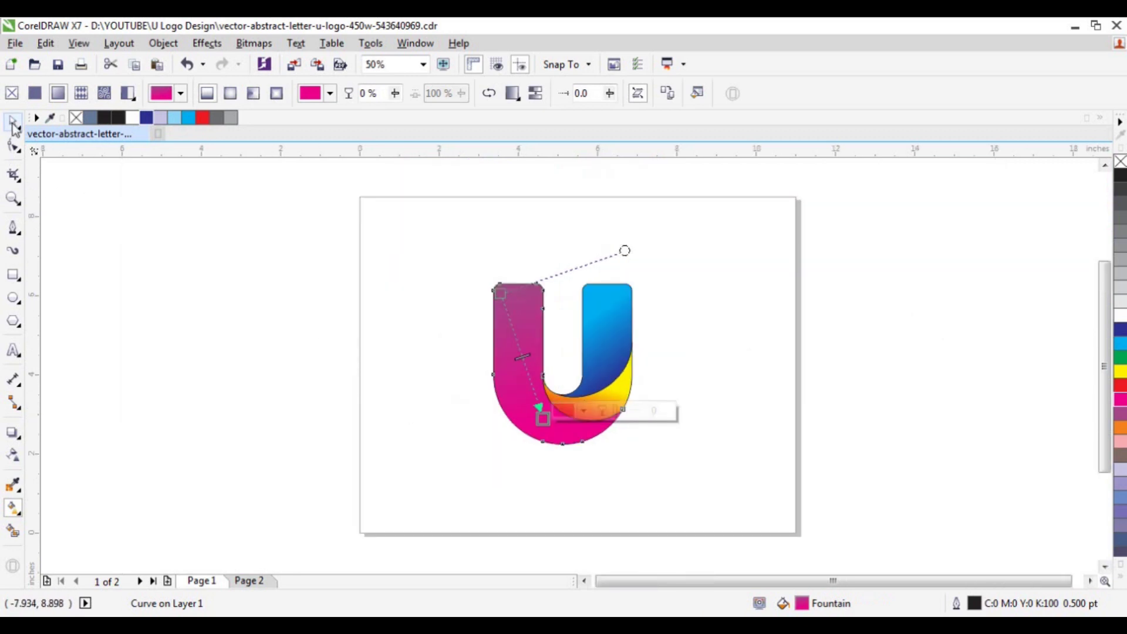
left_click(13, 123)
left_click(776, 393)
scroll(571, 361, "up", 1)
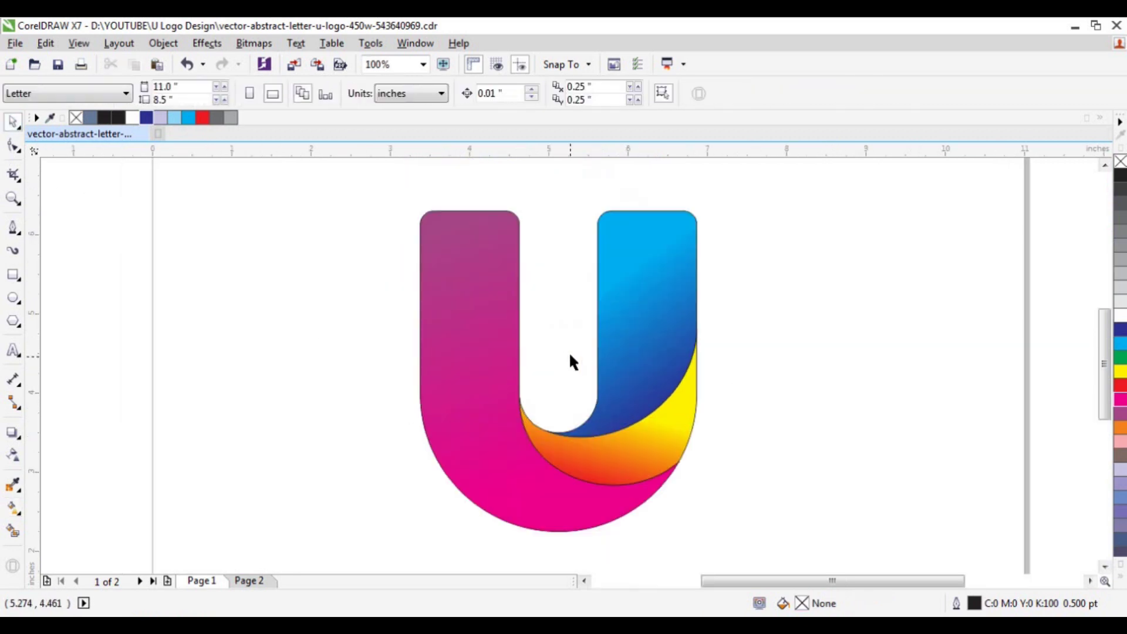
Remove the outlines from all three sections of the U
left_click_drag(378, 173, 798, 555)
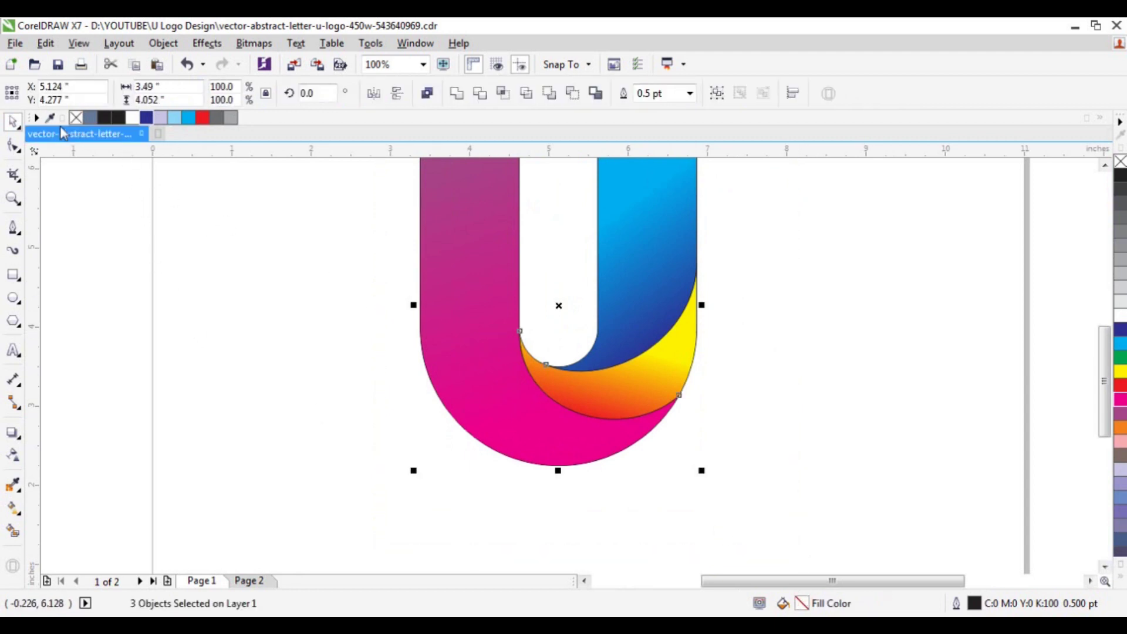
right_click(75, 120)
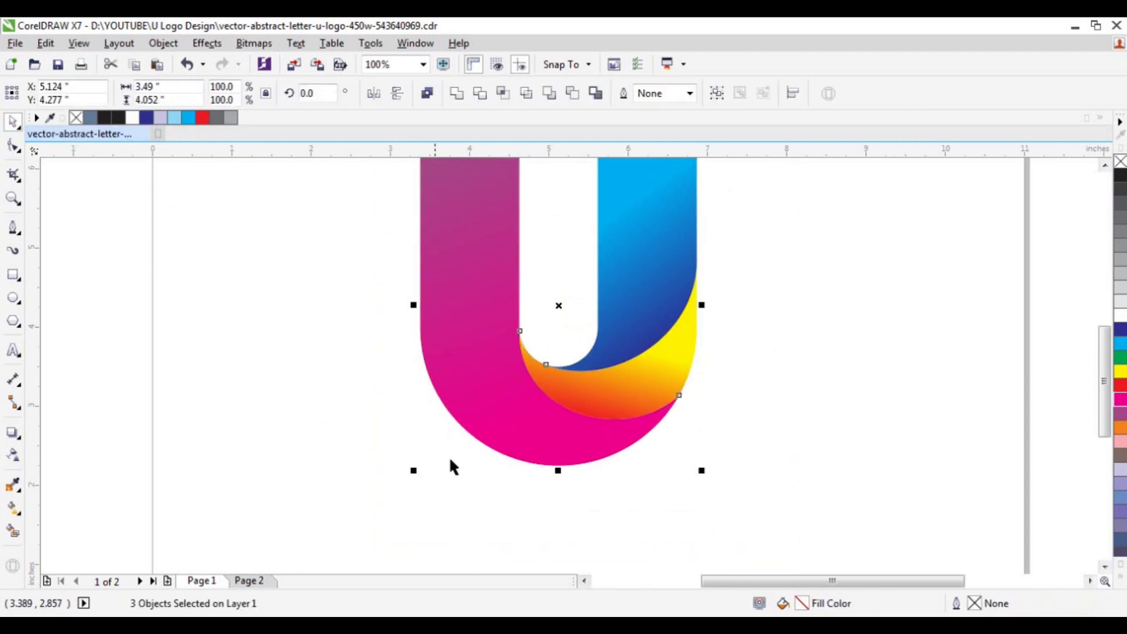
scroll(449, 456, "down", 2)
left_click(655, 391)
scroll(485, 437, "up", 2)
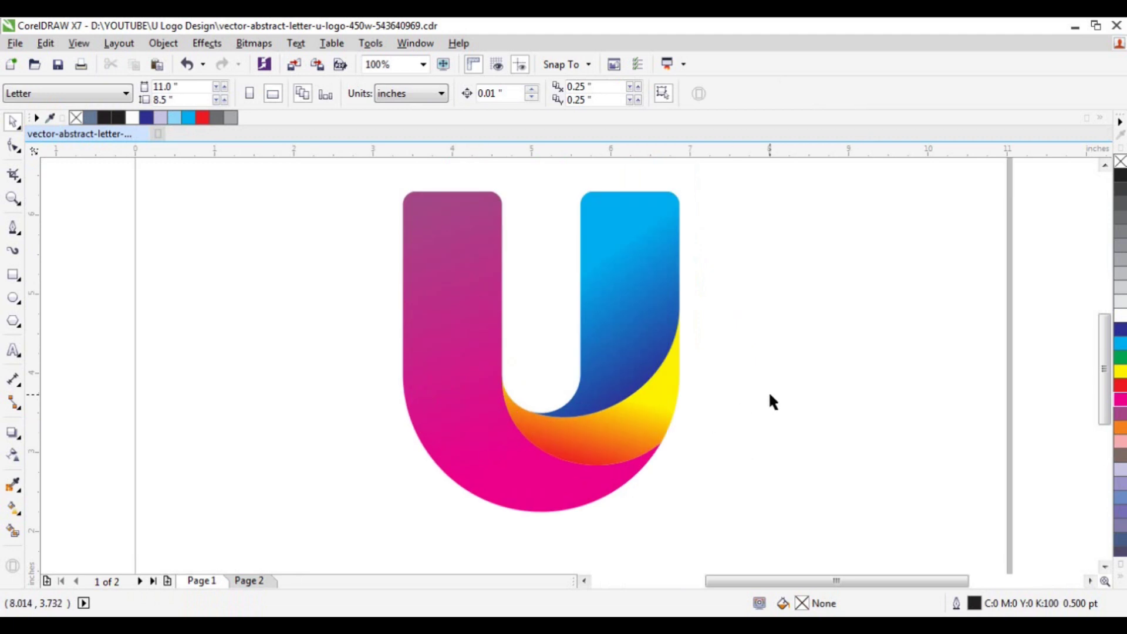
left_click(444, 351)
left_click_drag(516, 354, 790, 354)
key("ctrl+z")
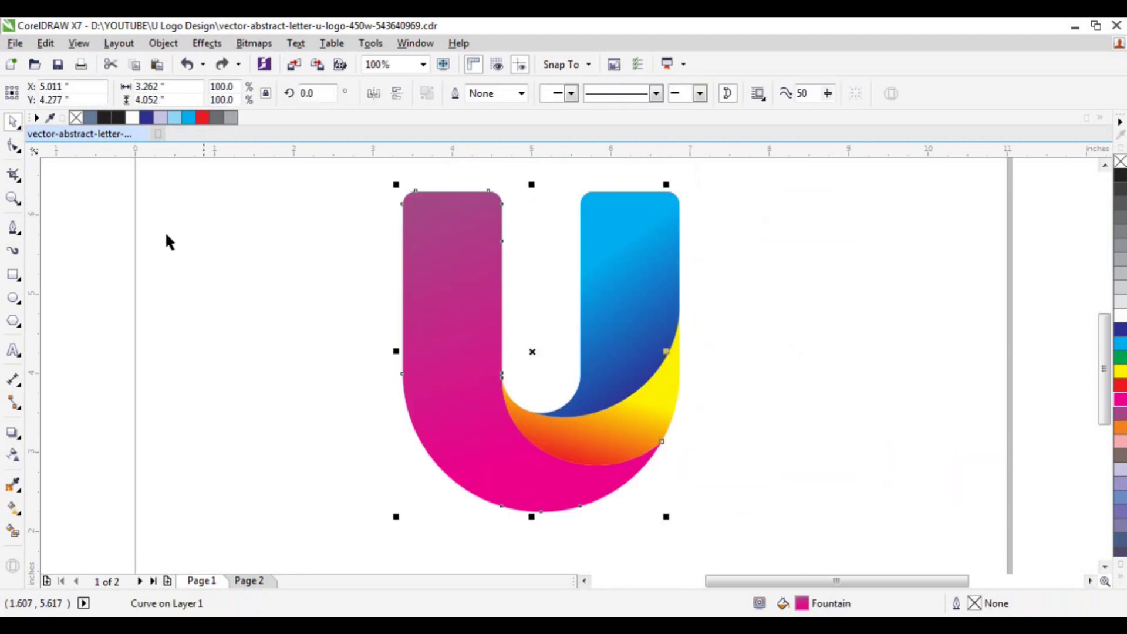
Set the start color of the left section's gradient to dark purple and shift both ends of the gradient downward
left_click(13, 508)
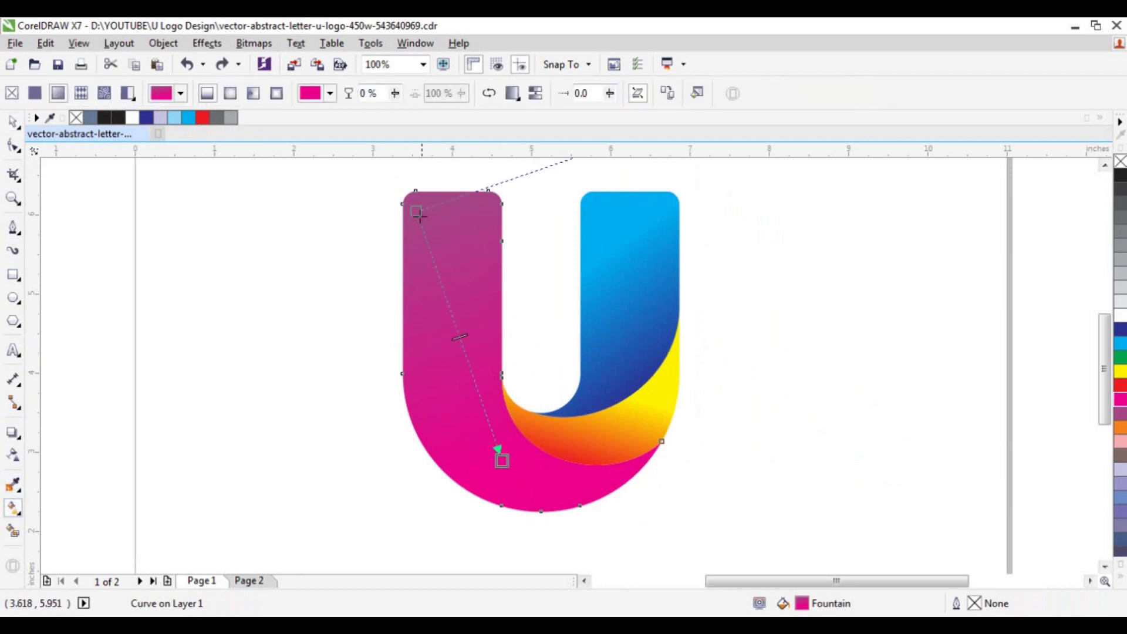
left_click_drag(426, 238, 427, 240)
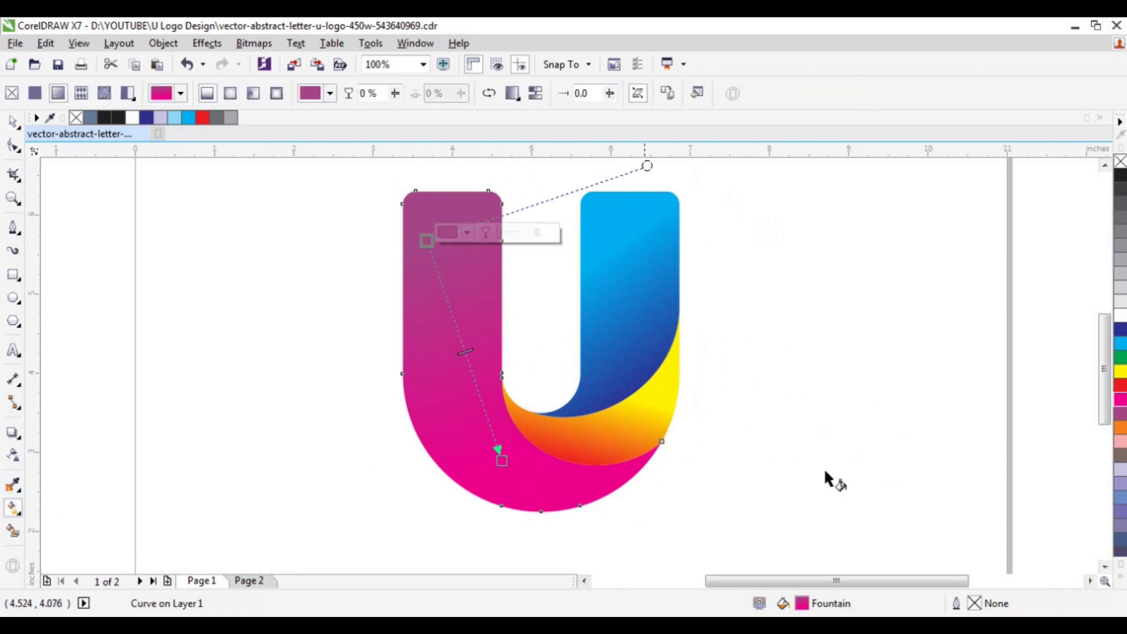
left_click(1123, 415)
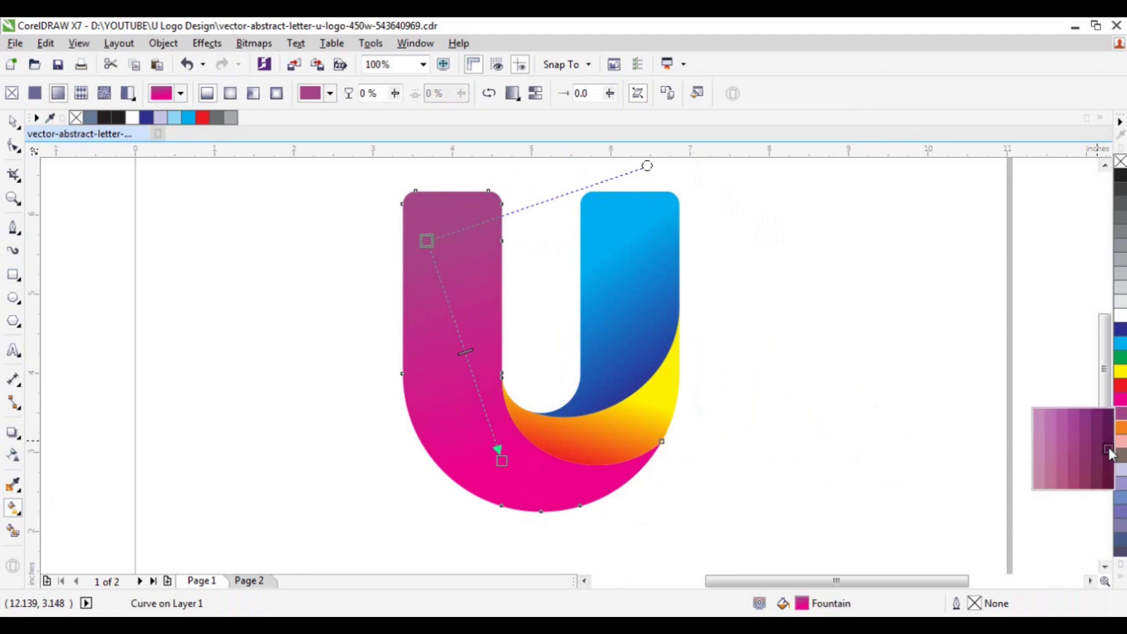
left_click_drag(431, 238, 425, 273)
left_click_drag(502, 461, 527, 504)
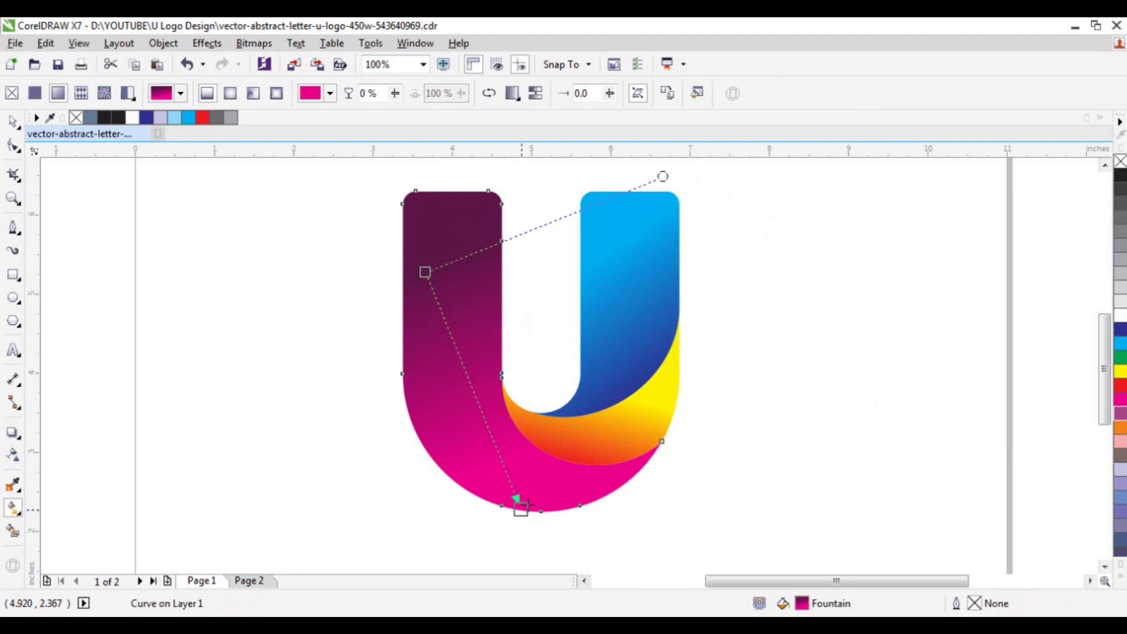
left_click_drag(422, 276, 418, 305)
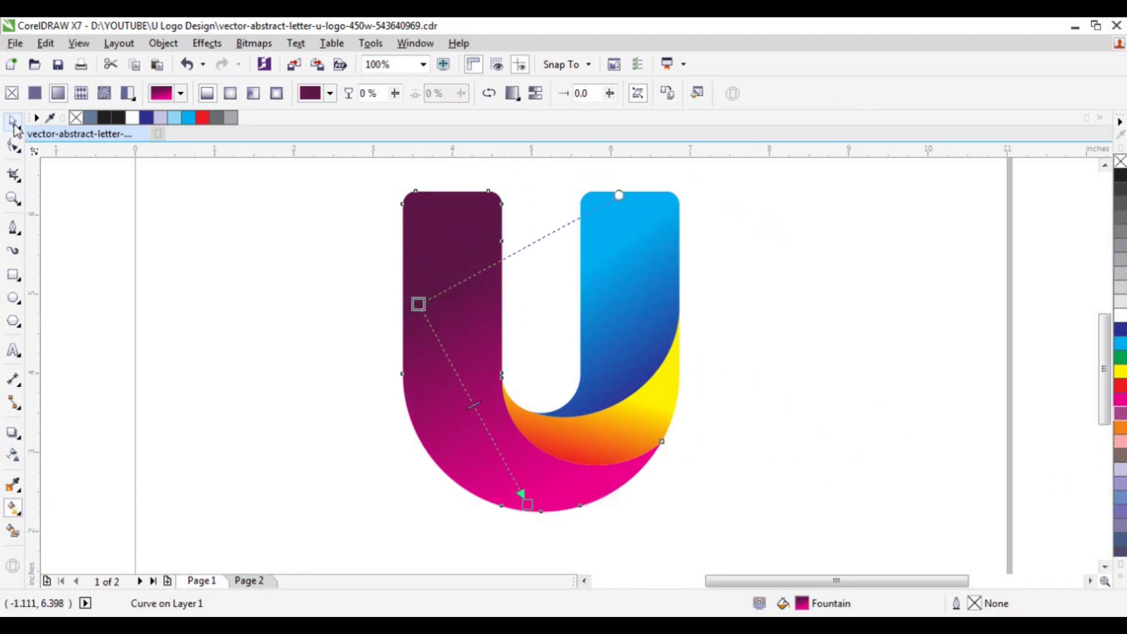
left_click(13, 122)
left_click(559, 407)
scroll(587, 449, "down", 2)
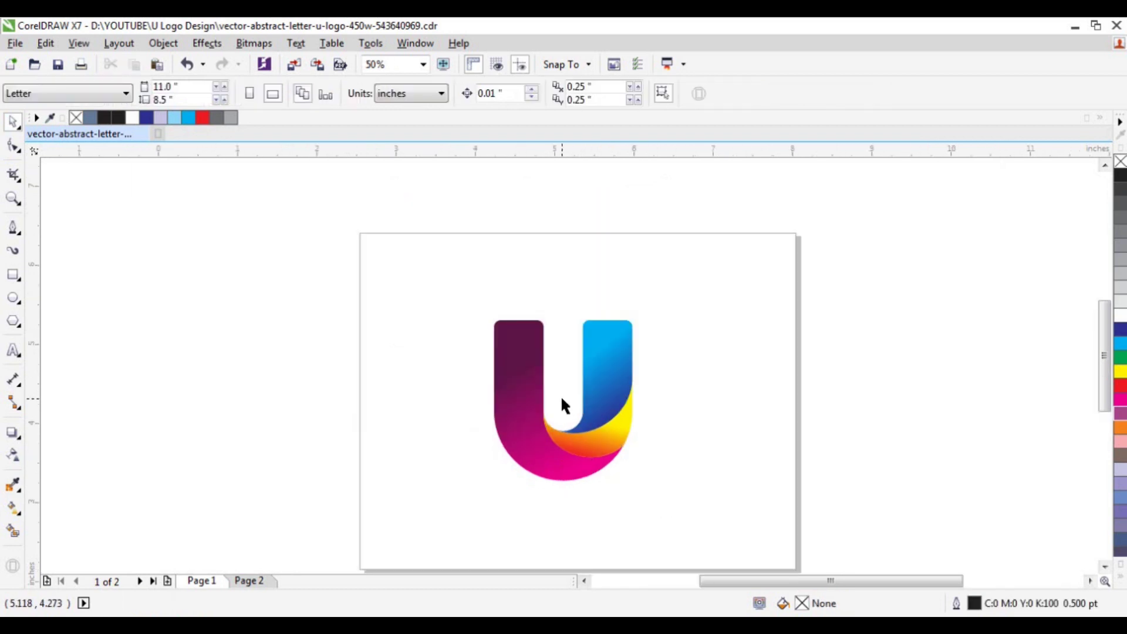
Place a duplicate of the left gradient section beside the U, to its right
scroll(562, 404, "up", 2)
left_click(440, 317)
scroll(440, 317, "down", 2)
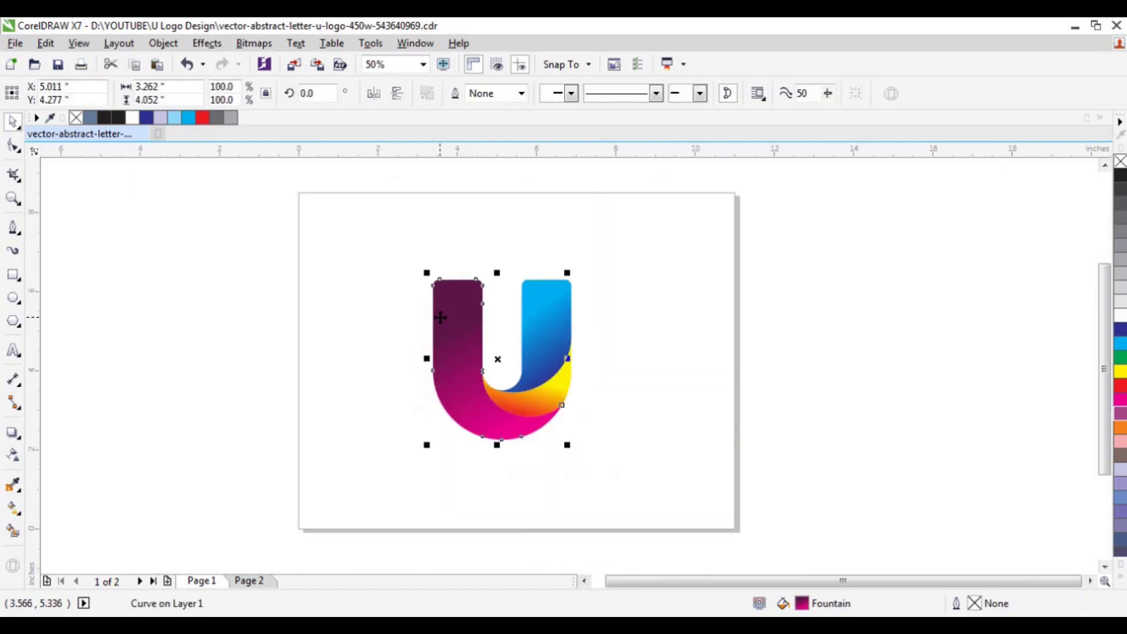
left_click_drag(446, 321, 646, 342)
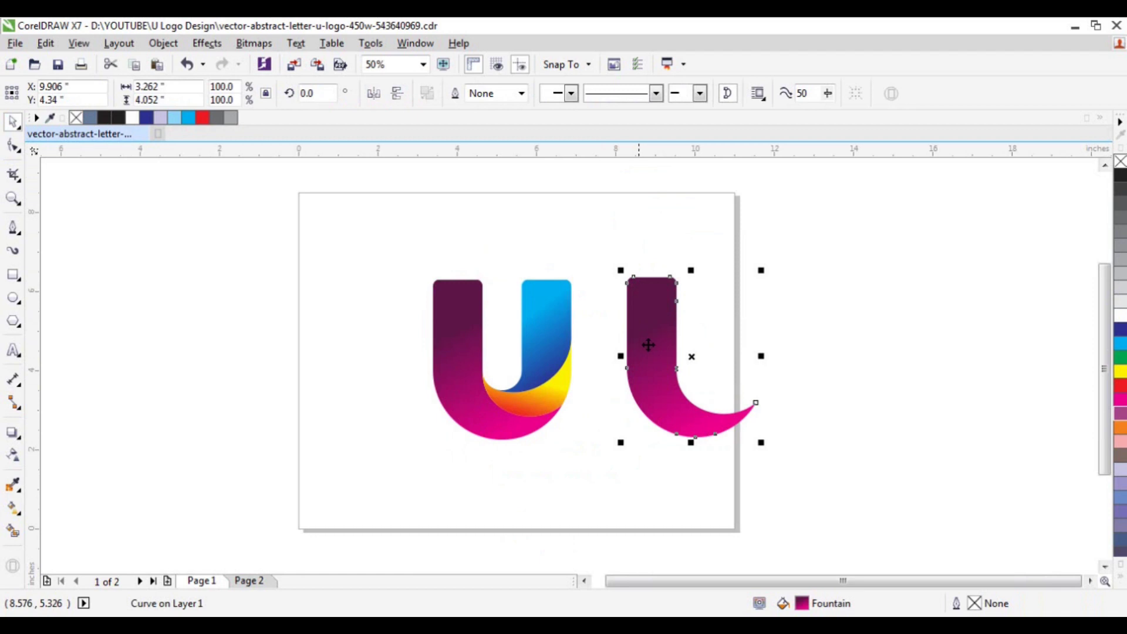
Give the duplicated section a black hairline outline and remove its fill
scroll(652, 346, "up", 4)
scroll(660, 354, "down", 1)
key("F10")
right_click(1120, 179)
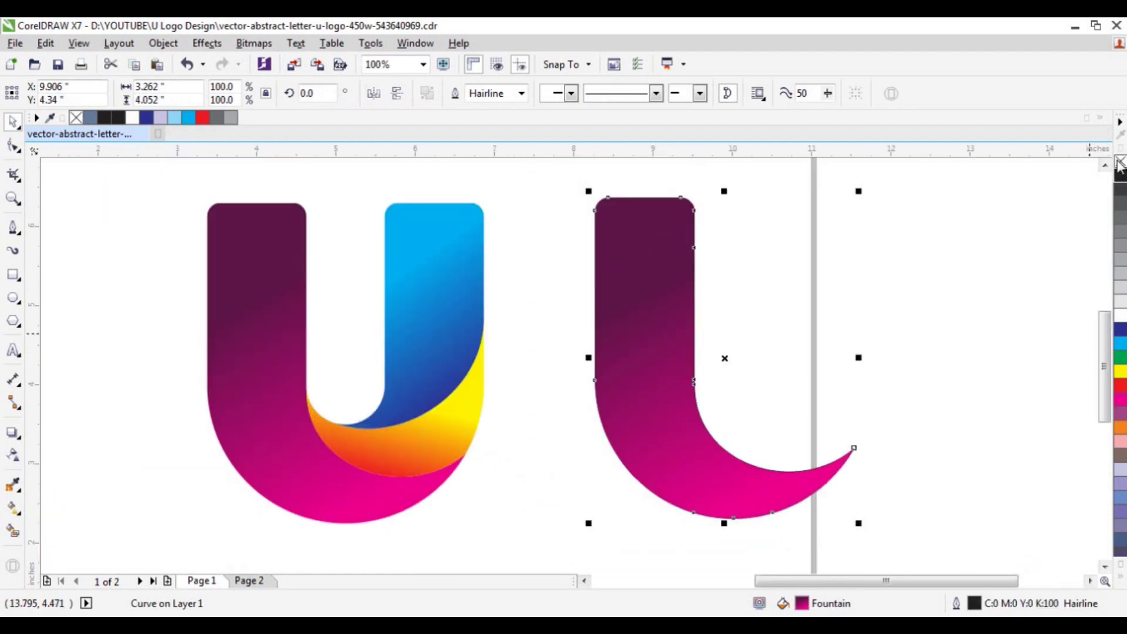
left_click(1120, 162)
left_click(839, 300)
Move the outlined duplicate over the U, offset to the right and slightly above the left section
scroll(702, 323, "down", 2)
scroll(699, 322, "up", 1)
left_click_drag(717, 330, 615, 332)
scroll(548, 303, "up", 2)
scroll(558, 355, "down", 1)
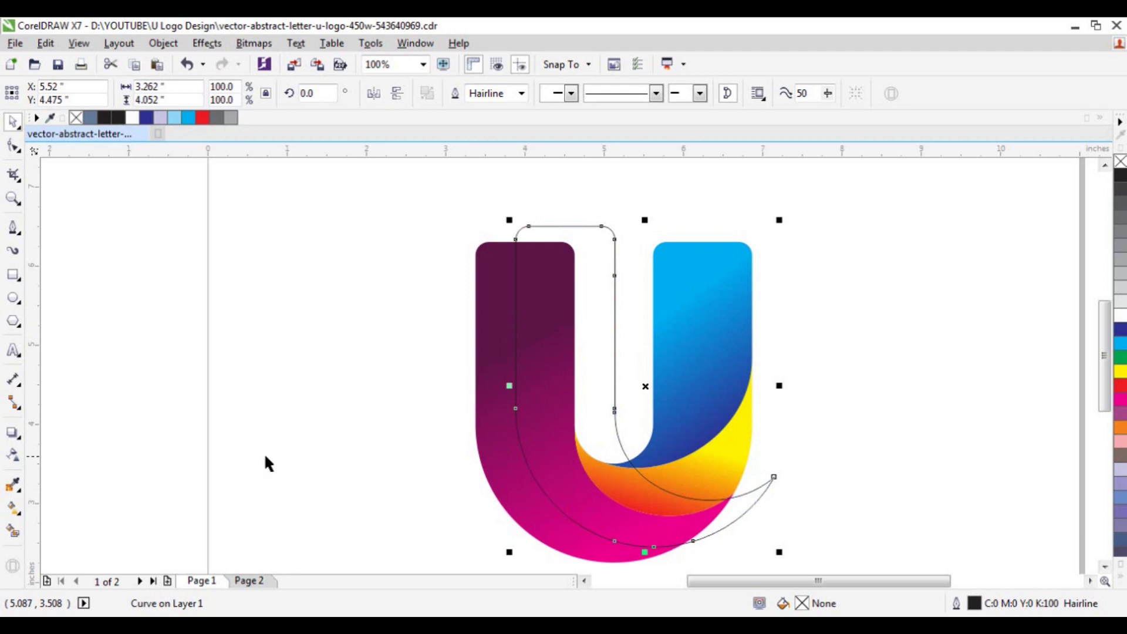
Smart Fill the outer strip of the left section beyond the outlined duplicate, and delete the duplicate
left_click(13, 534)
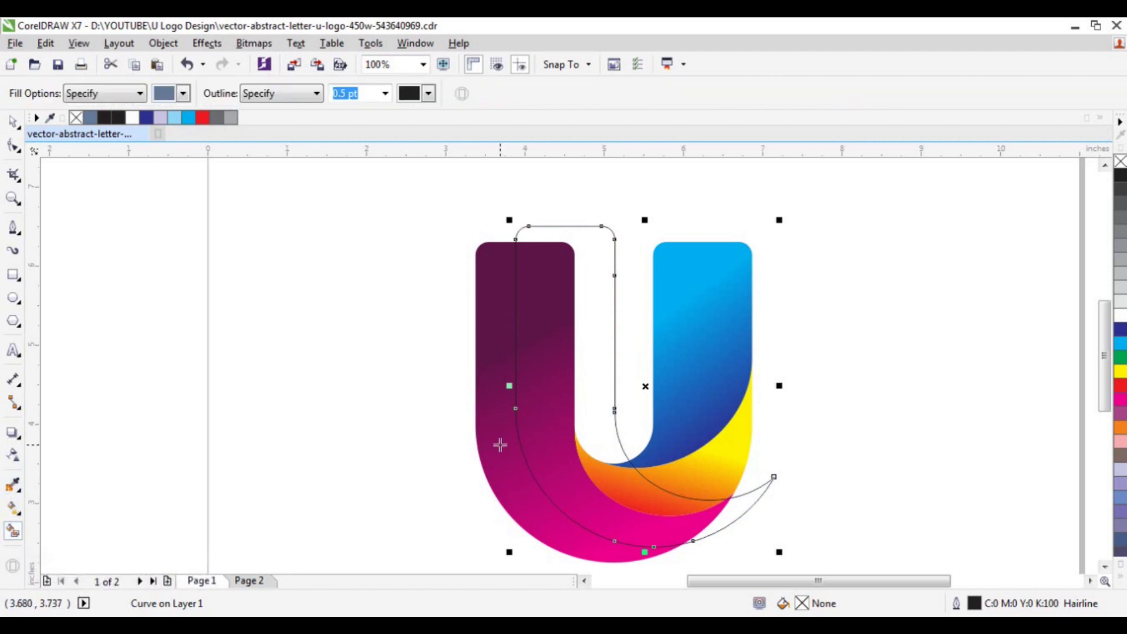
left_click(500, 445)
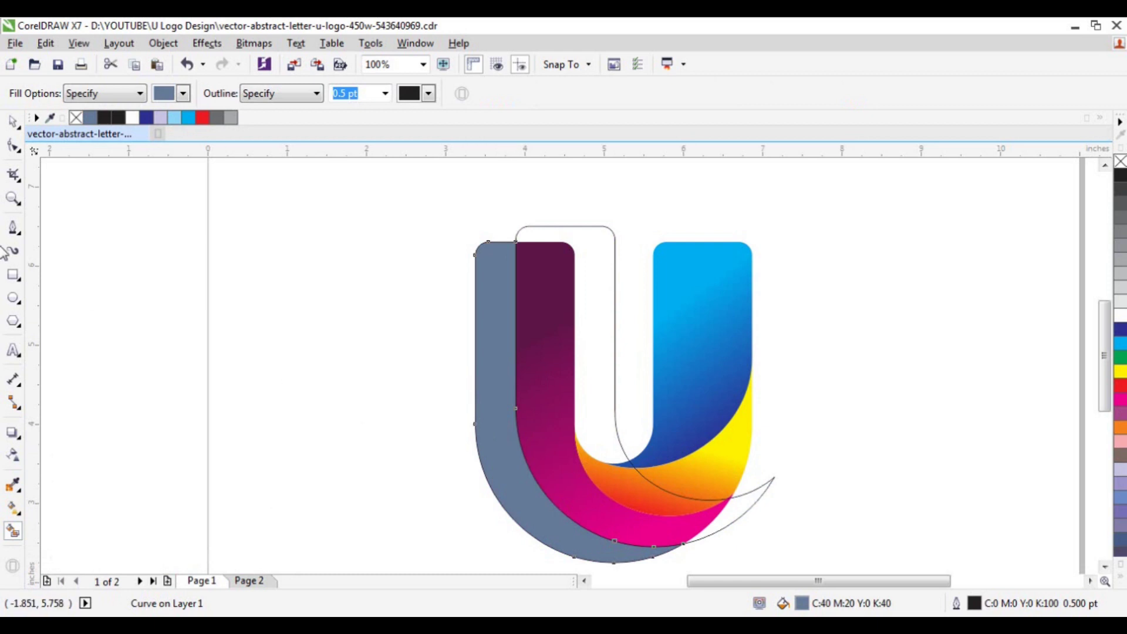
left_click(13, 120)
left_click_drag(612, 259, 683, 259)
key("Delete")
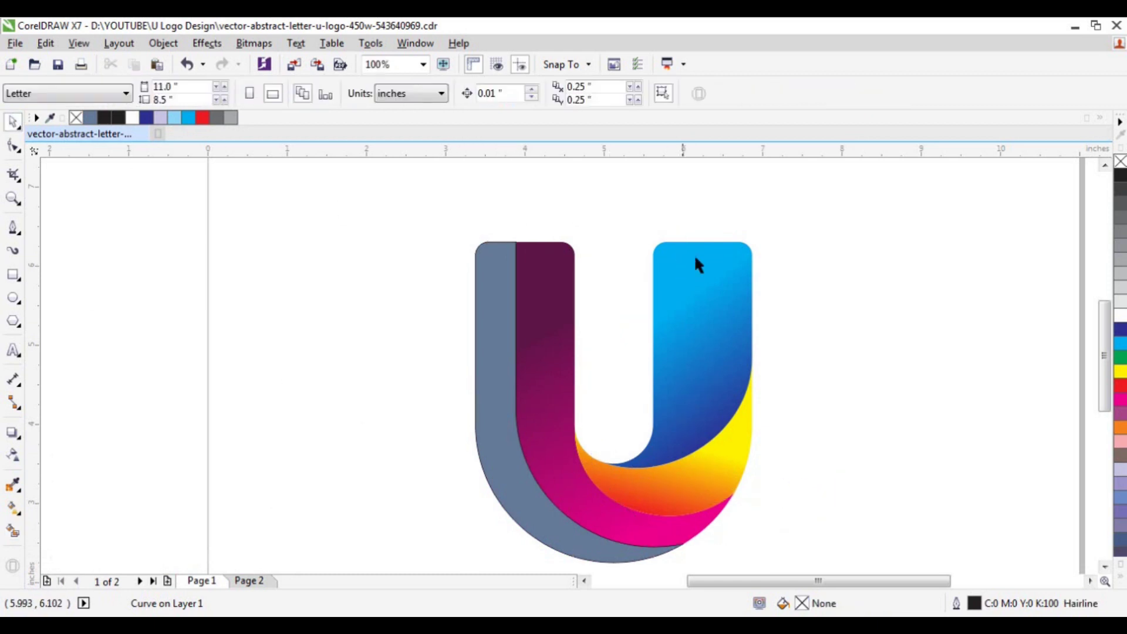
Fill the outer strip of the left section with white and remove its outline
left_click(519, 461)
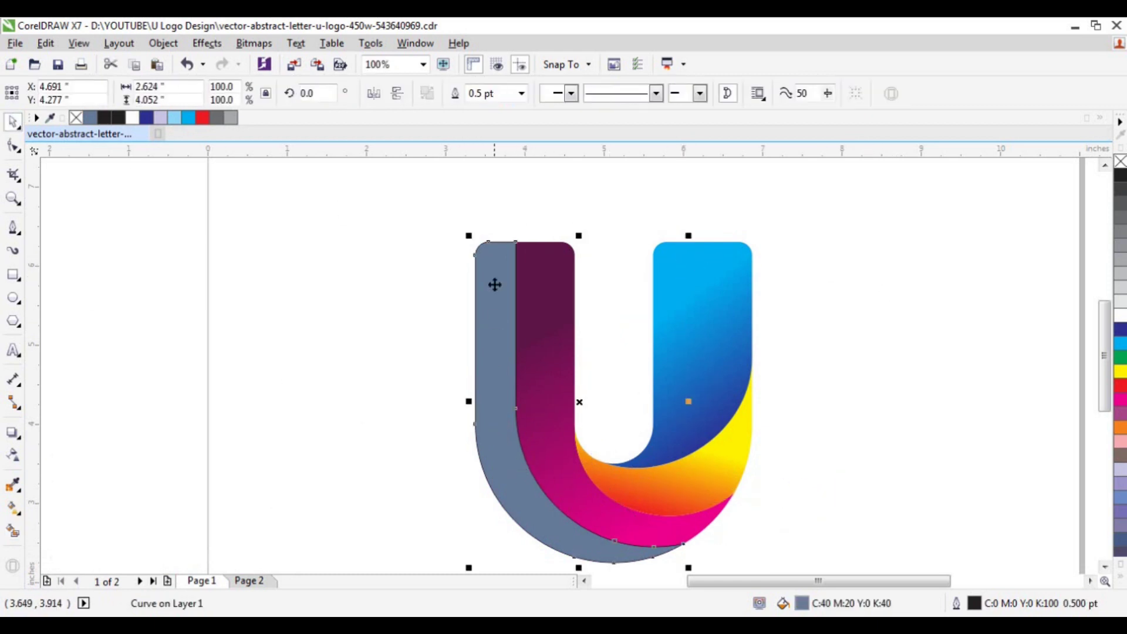
left_click(132, 118)
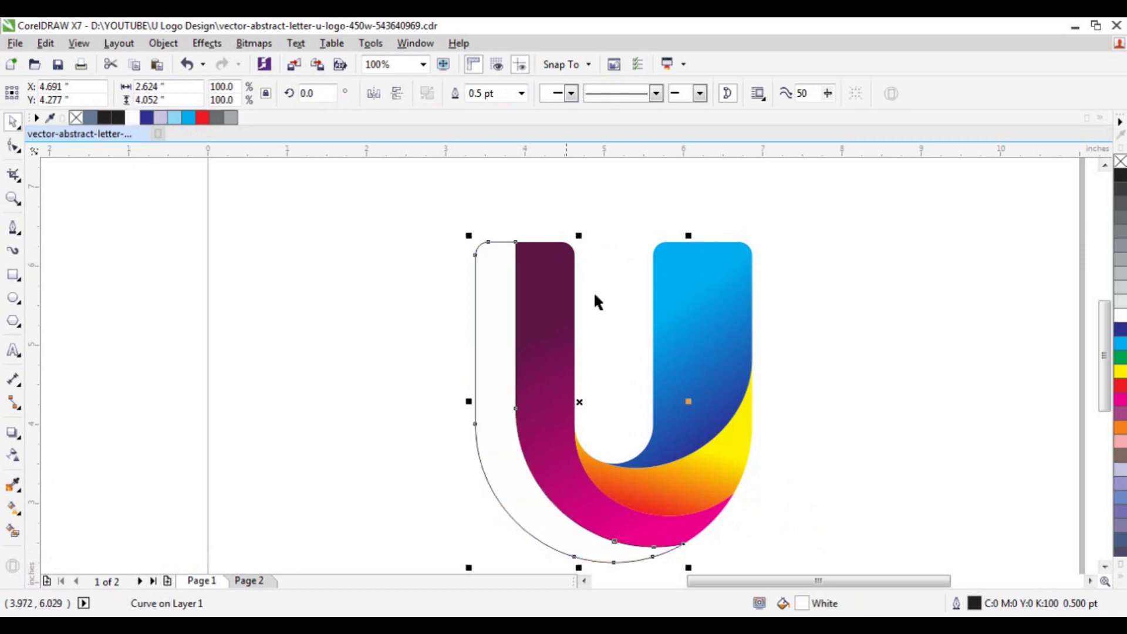
right_click(76, 119)
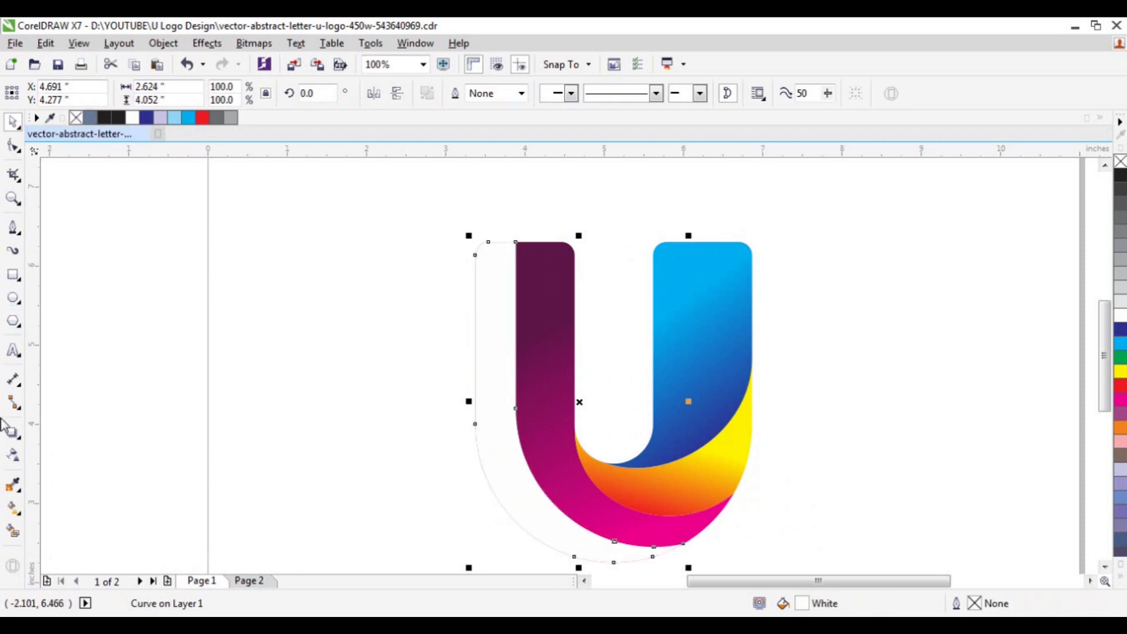
Apply a linear transparency to the white strip, most opaque at the lower right and 100 percent transparent at the upper left
left_click(14, 458)
left_click_drag(405, 209, 677, 573)
scroll(475, 322, "down", 2)
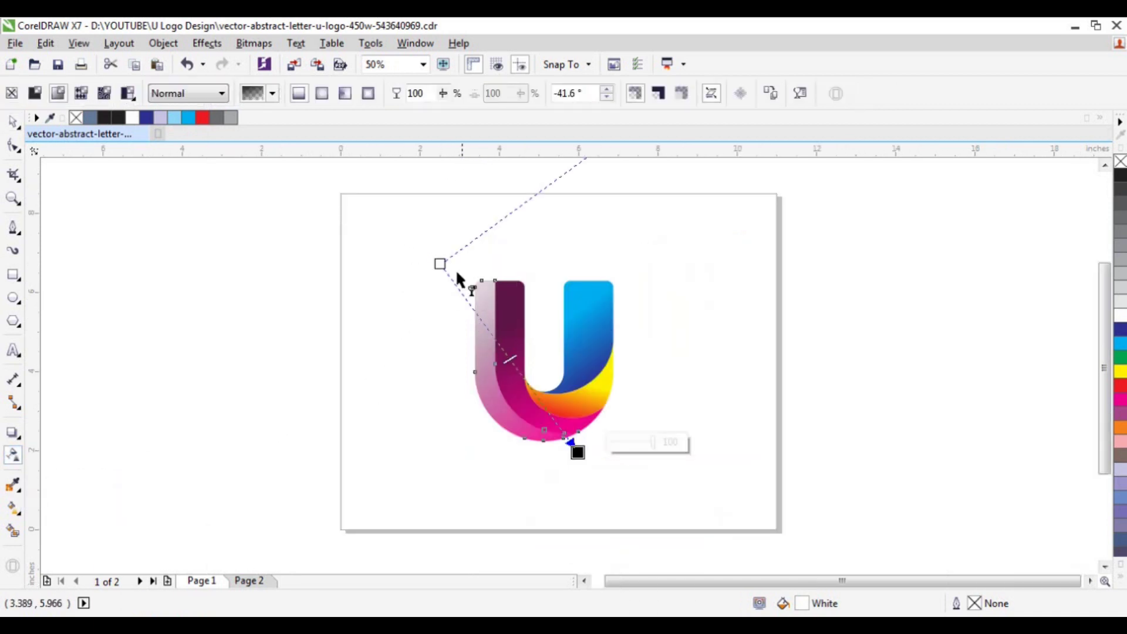
left_click_drag(439, 263, 400, 186)
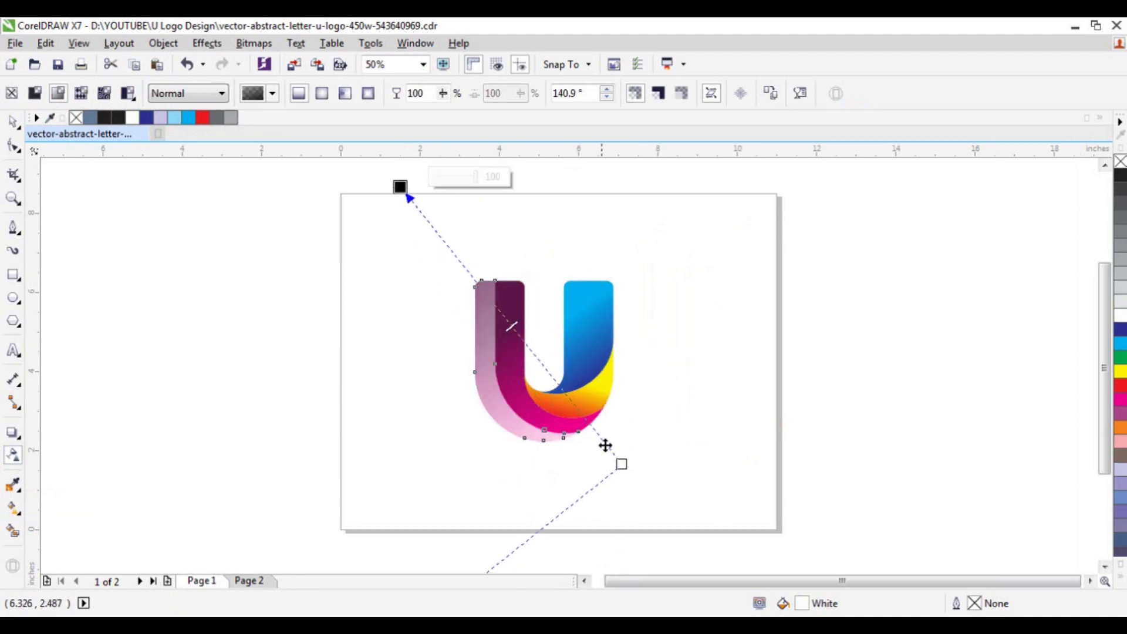
left_click_drag(622, 464, 603, 459)
left_click_drag(388, 174, 470, 301)
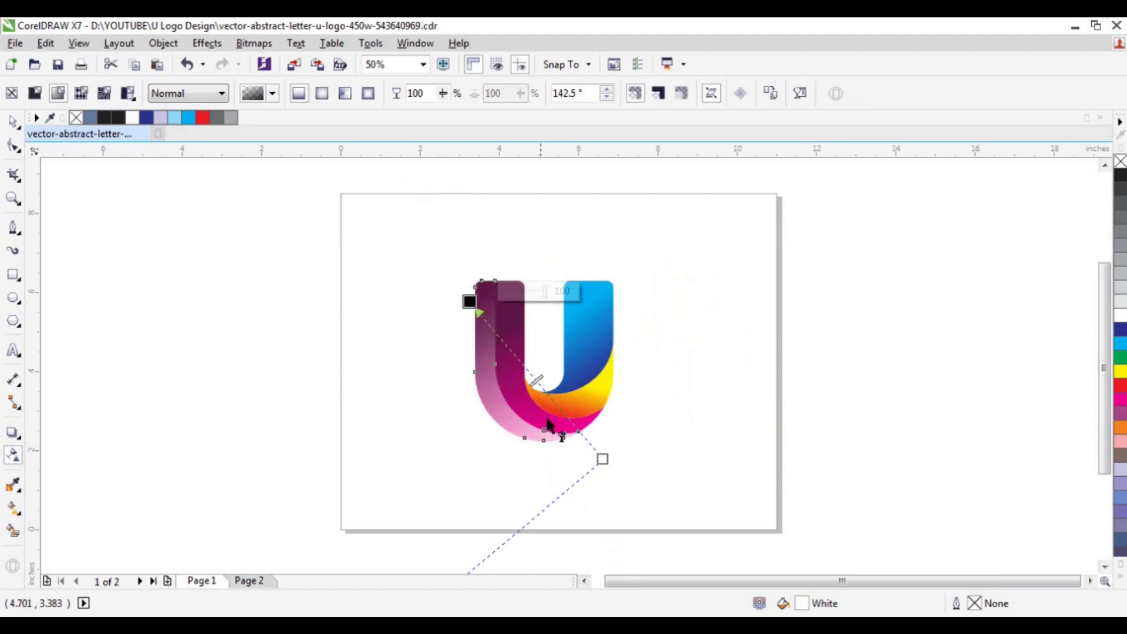
Soften the highlight strip by moving the opaque end of its transparency farther out, well beyond the U's lower right
scroll(548, 424, "up", 2)
left_click_drag(657, 499, 745, 576)
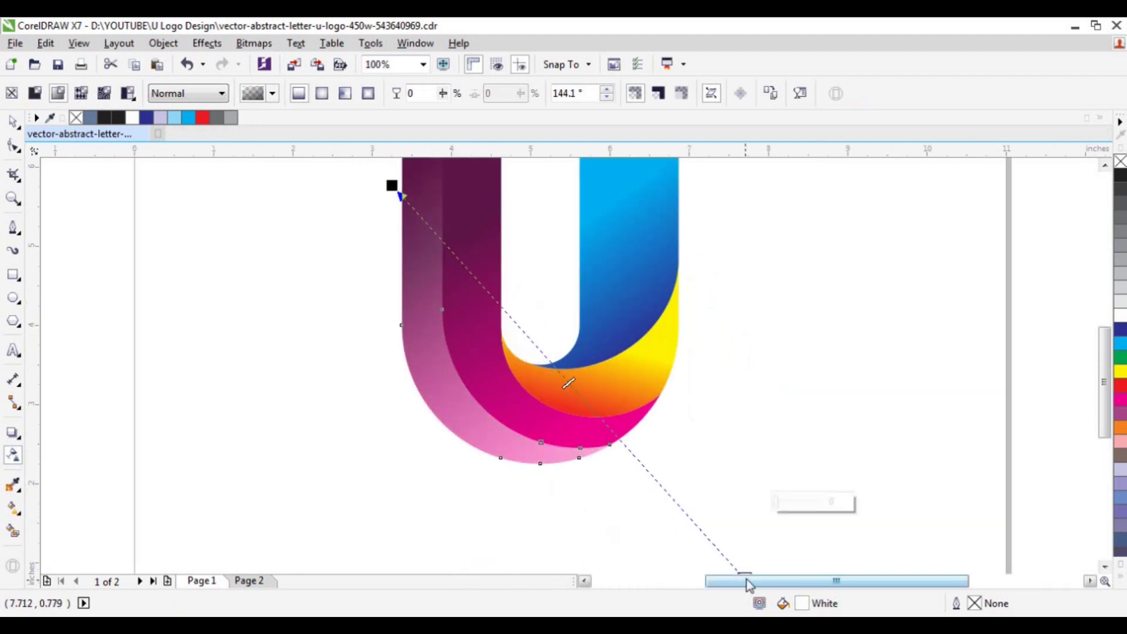
scroll(659, 466, "down", 2)
left_click_drag(670, 478, 682, 494)
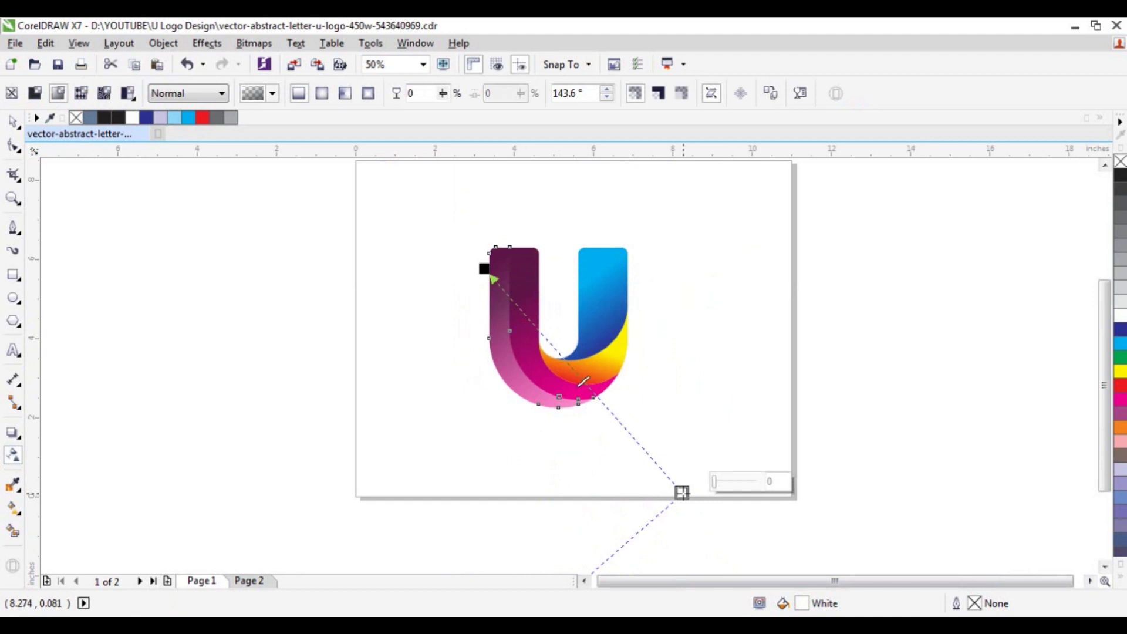
left_click(13, 122)
scroll(520, 302, "up", 2)
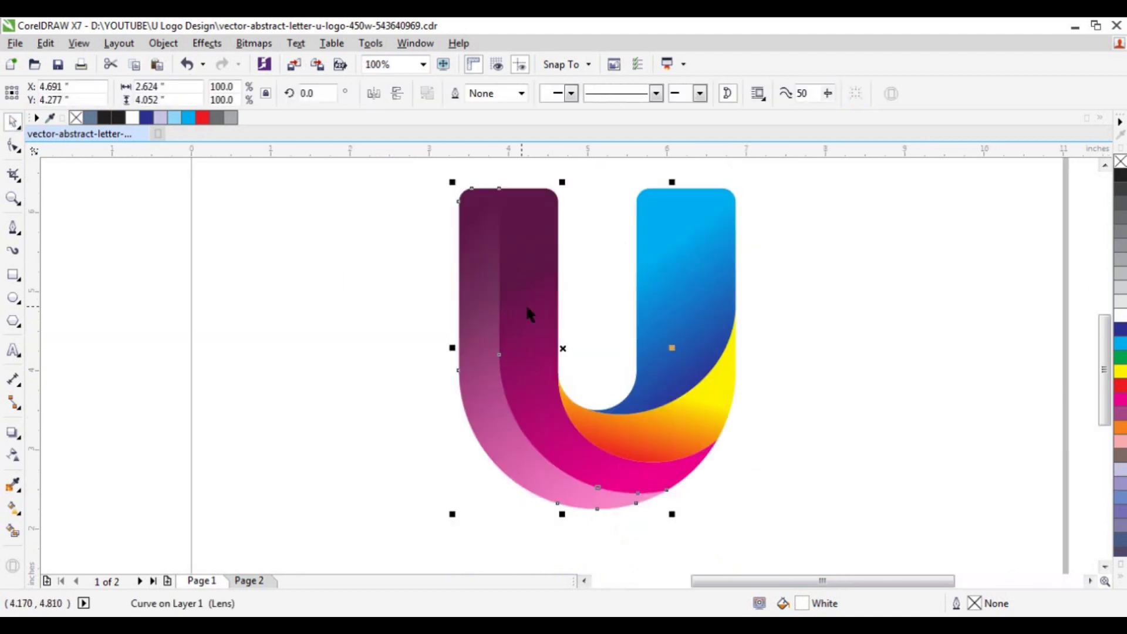
key("Escape")
Change the start color of the left section's gradient to cyan and move its start to the upper outer edge of the stem
scroll(480, 360, "down", 4)
scroll(493, 334, "up", 2)
left_click(492, 325)
scroll(496, 326, "up", 4)
scroll(497, 304, "down", 2)
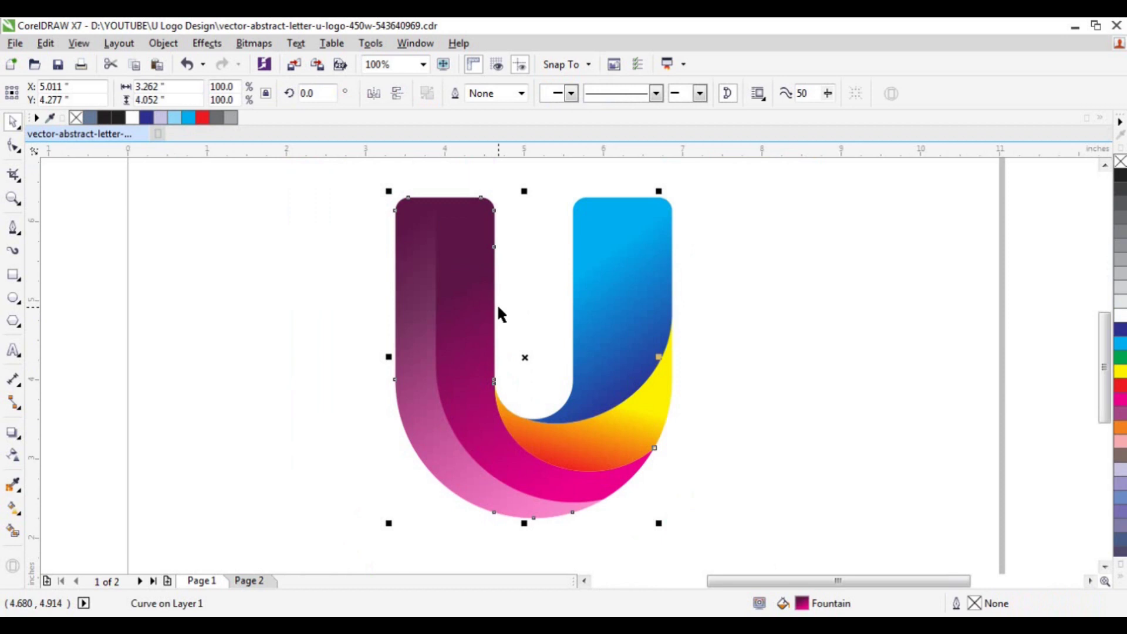
left_click(13, 507)
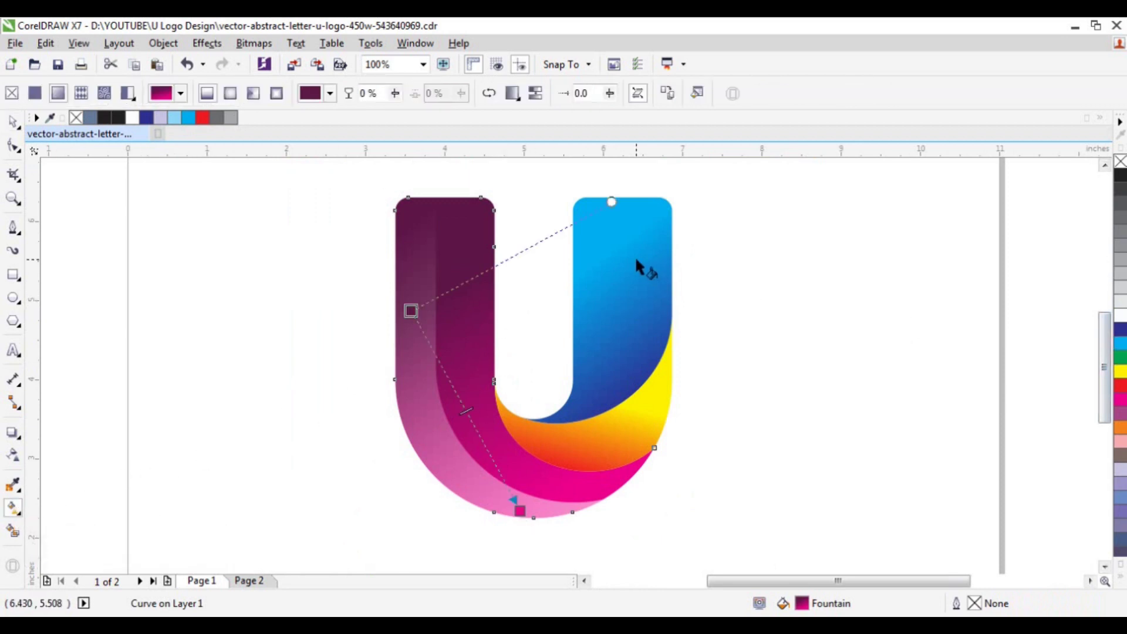
left_click_drag(1120, 343, 393, 251)
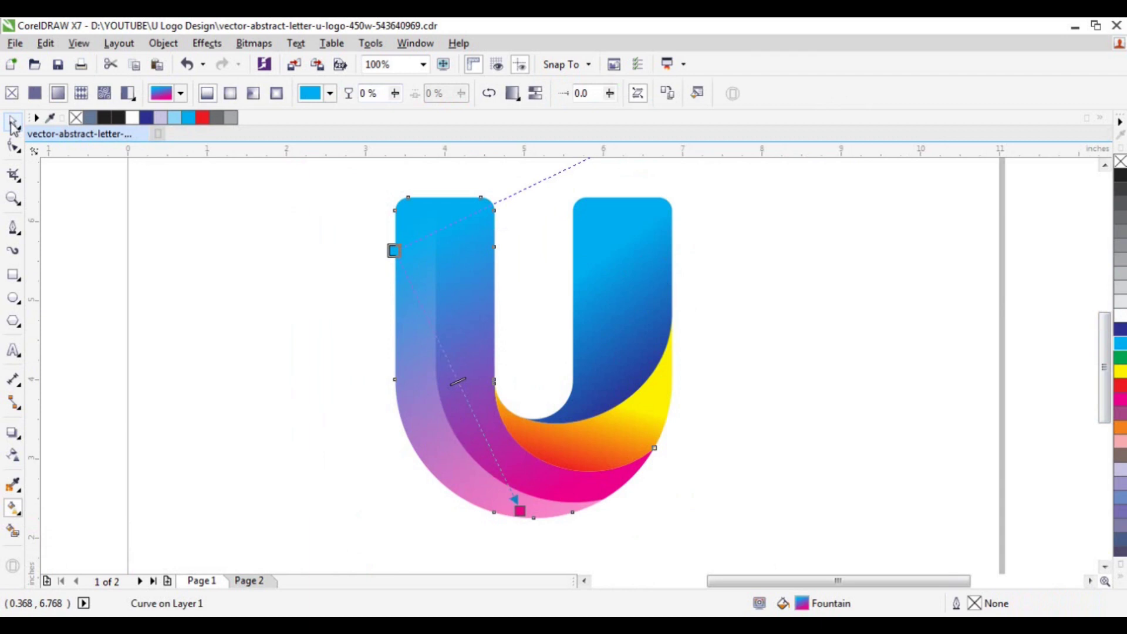
left_click(13, 122)
left_click(738, 320)
scroll(503, 423, "down", 2)
scroll(493, 464, "up", 1)
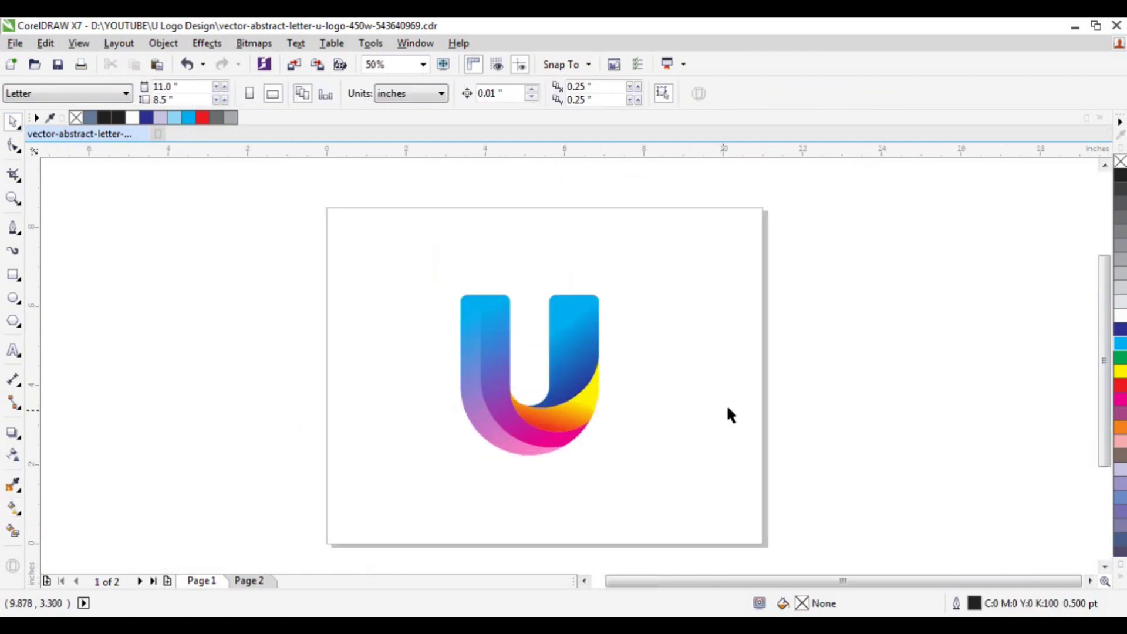
scroll(552, 406, "up", 1)
scroll(558, 403, "down", 1)
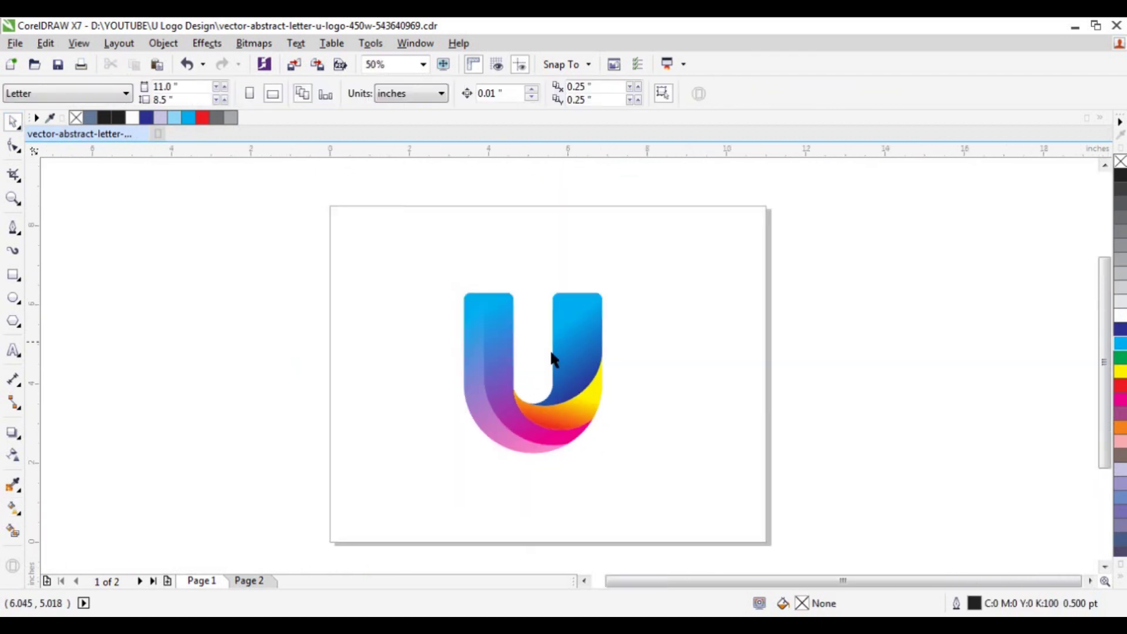
scroll(543, 407, "up", 1)
scroll(568, 403, "down", 1)
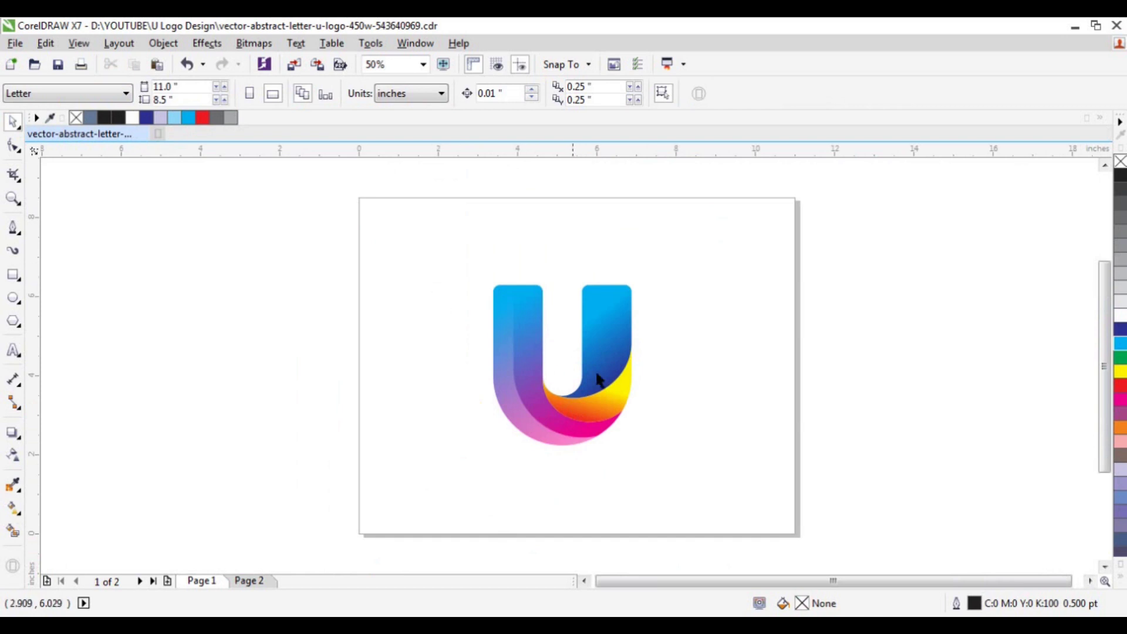
Nudge the blue right section 0.04 inches up and 0.03 inches left to open a gap above the yellow section
scroll(599, 361, "up", 1)
left_click(651, 332)
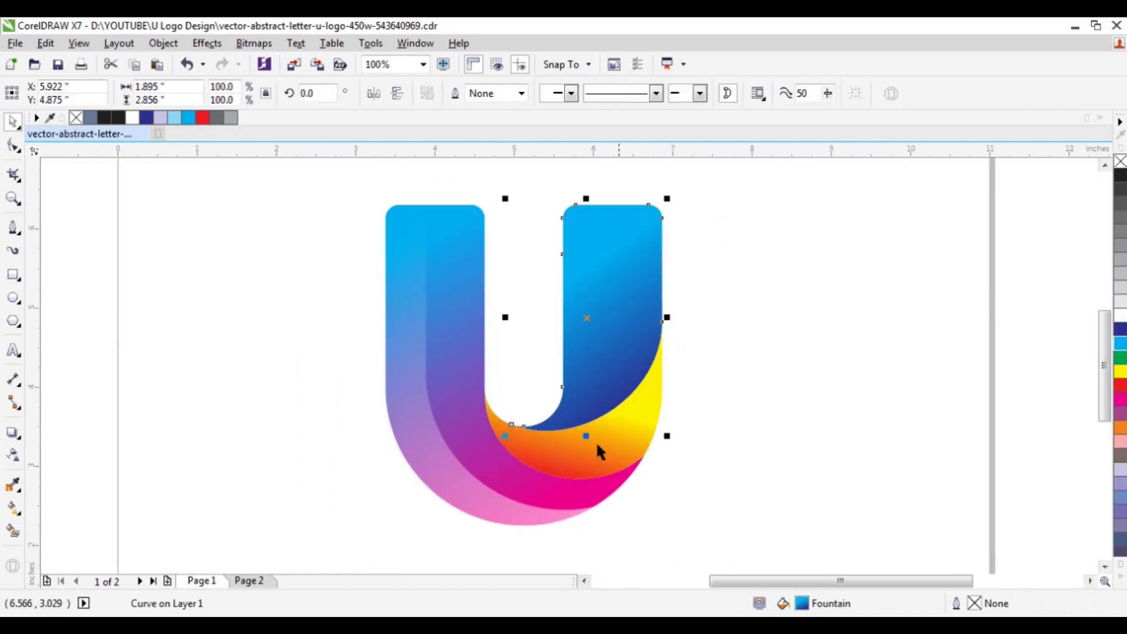
scroll(604, 360, "up", 1)
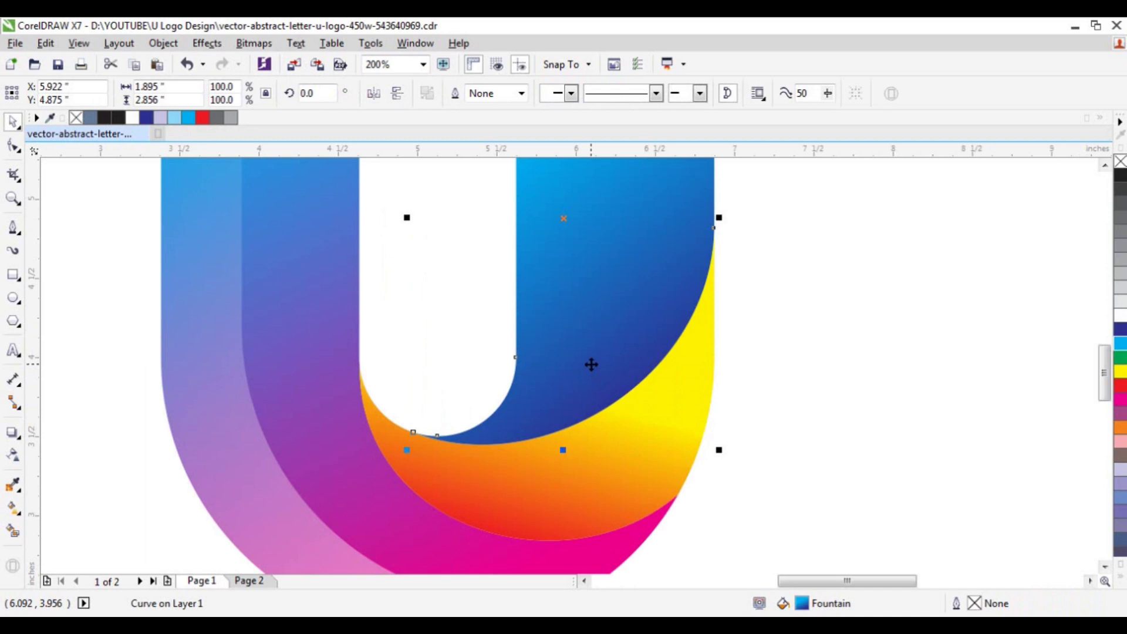
key("Up")
key("Up")
key("Up")
key("Up")
key("Left")
key("Left")
key("Left")
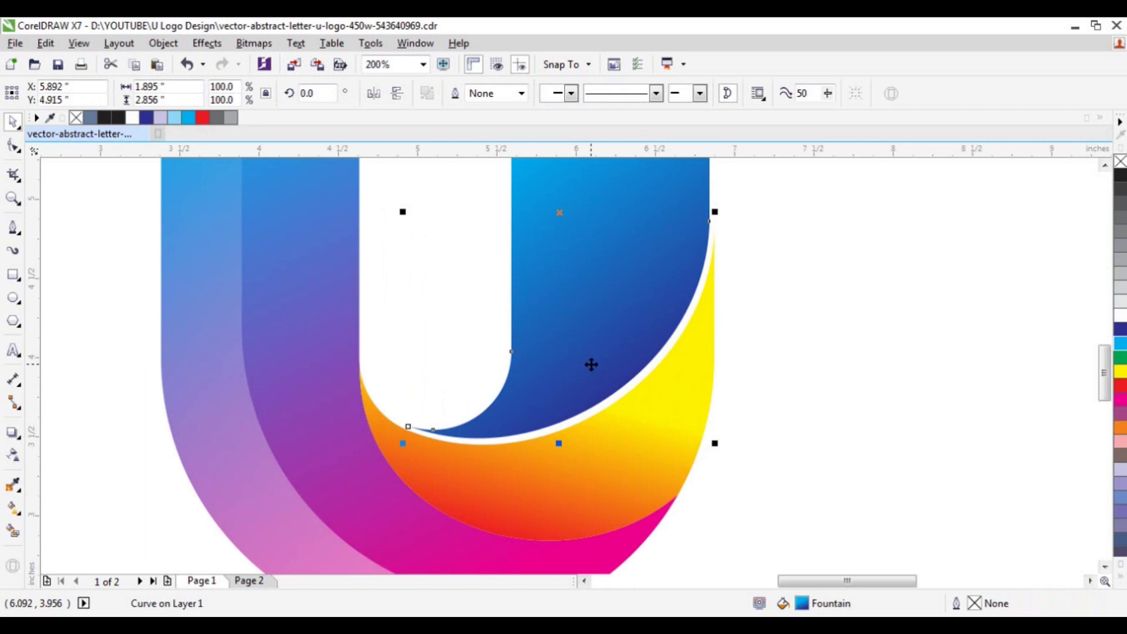
scroll(622, 453, "down", 1)
left_click(751, 369)
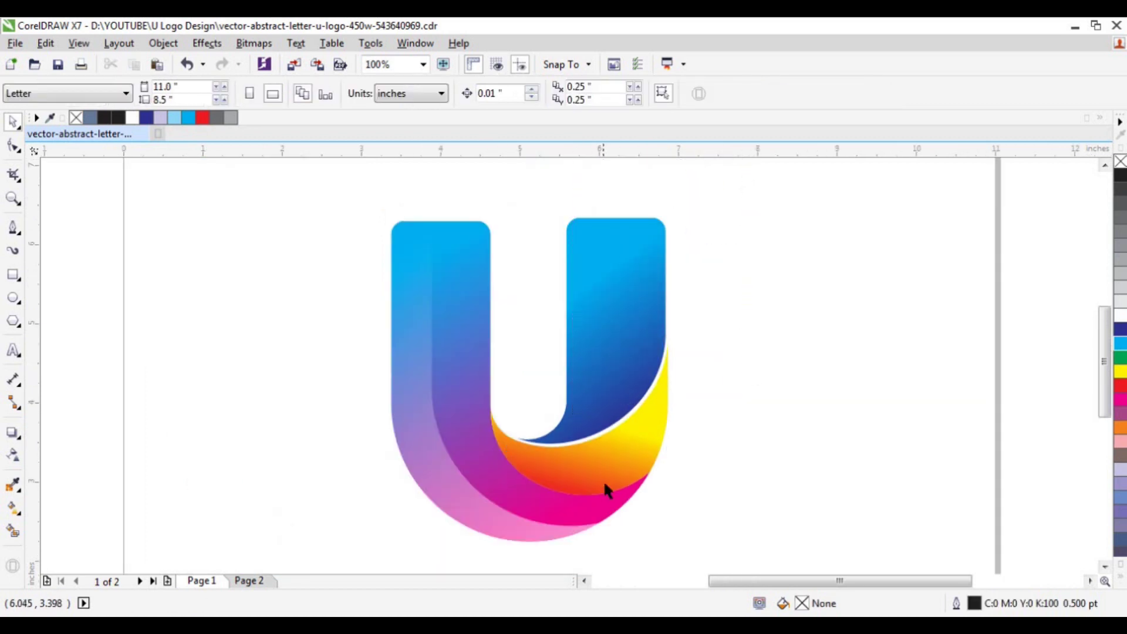
Move the blue and yellow-orange sections together 0.04 inches up to open a gap above the magenta section
left_click(609, 452)
left_click(611, 309, "shift")
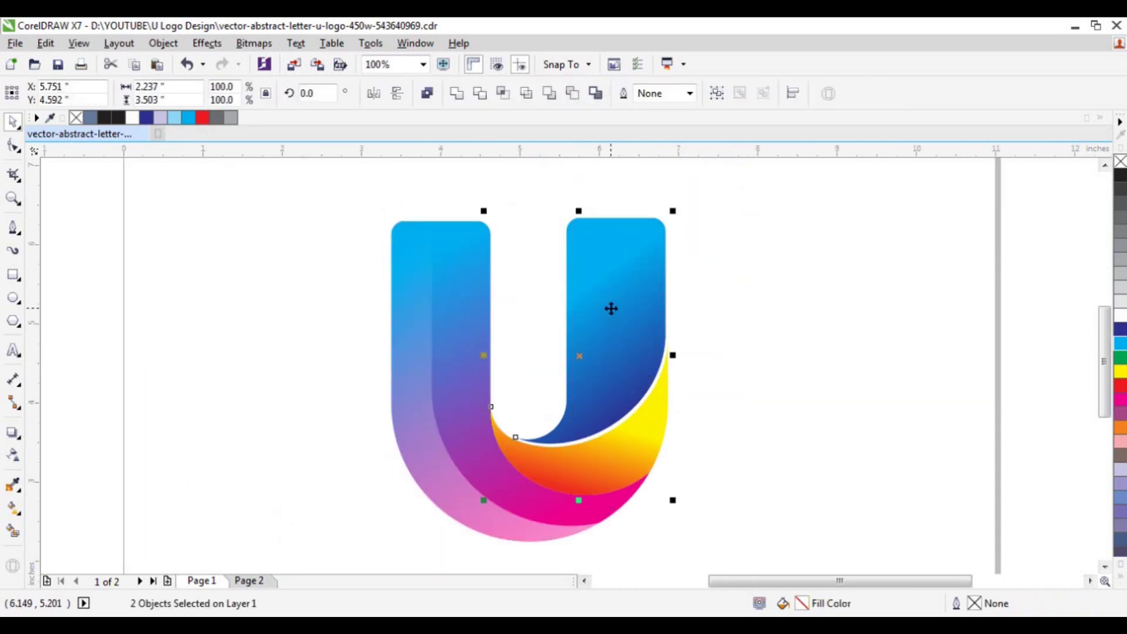
left_click_drag(612, 308, 611, 306)
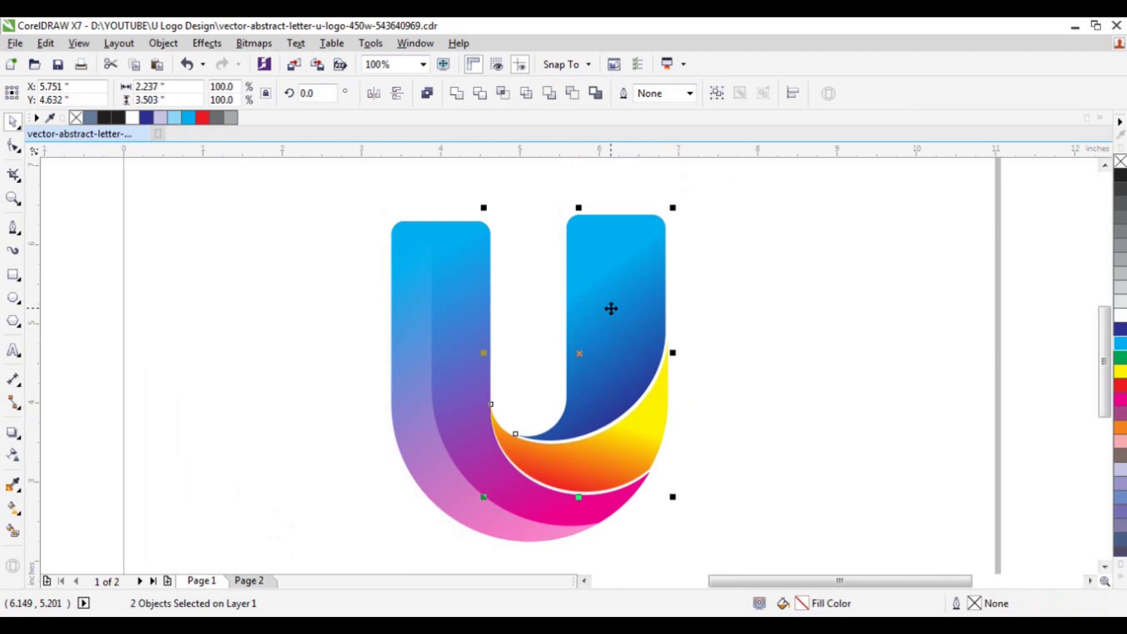
Try to nudge the blue and yellow-orange sections together 0.02 inches to the right
key("Right")
key("Right")
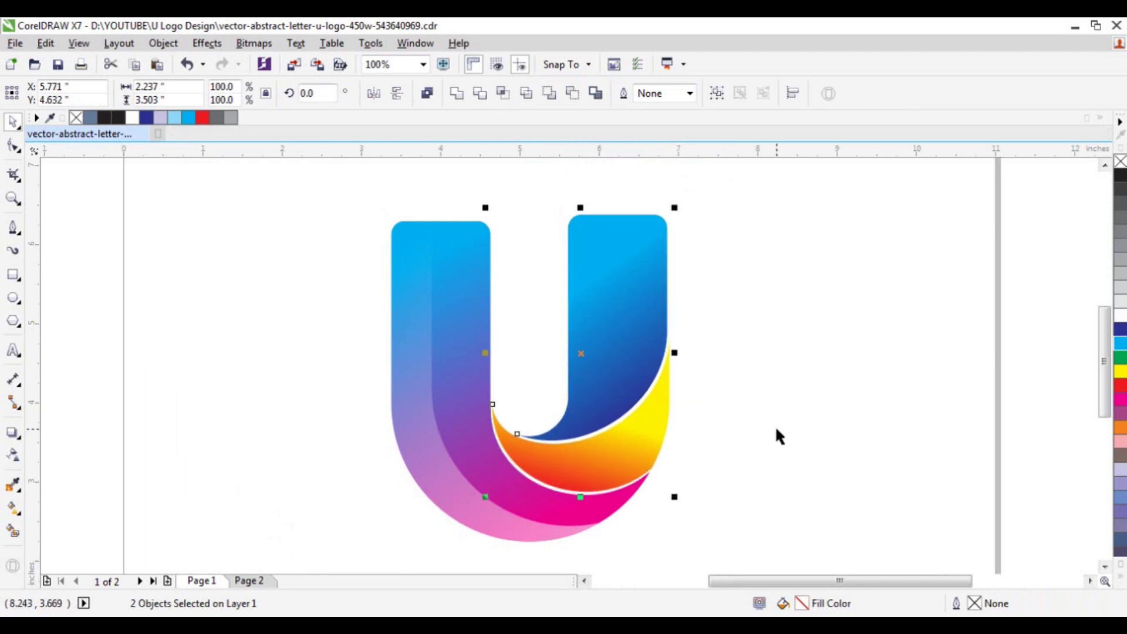
key("ctrl+z")
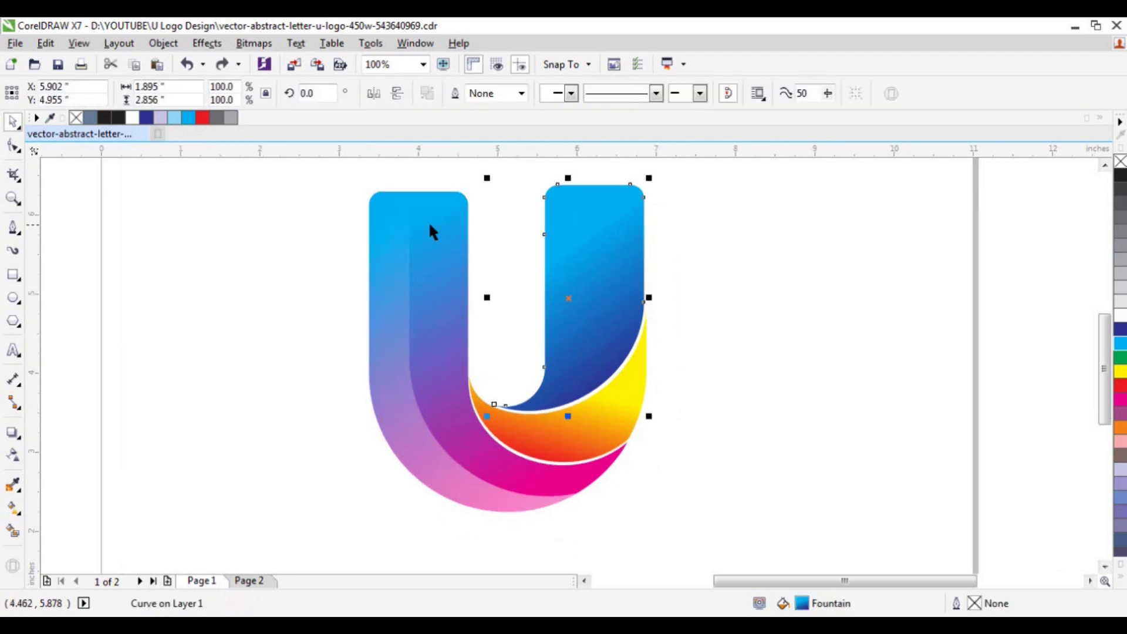
left_click(696, 226)
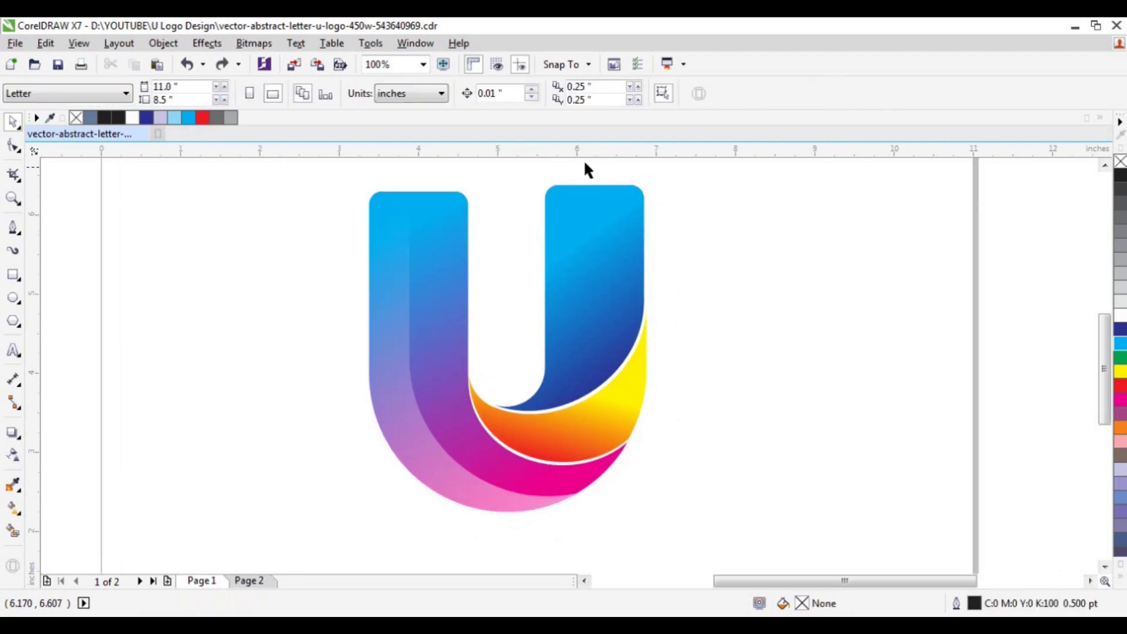
Place a horizontal guideline along the right stem's top edge and raise the left stem's top nodes to that guideline
left_click_drag(581, 155, 592, 180)
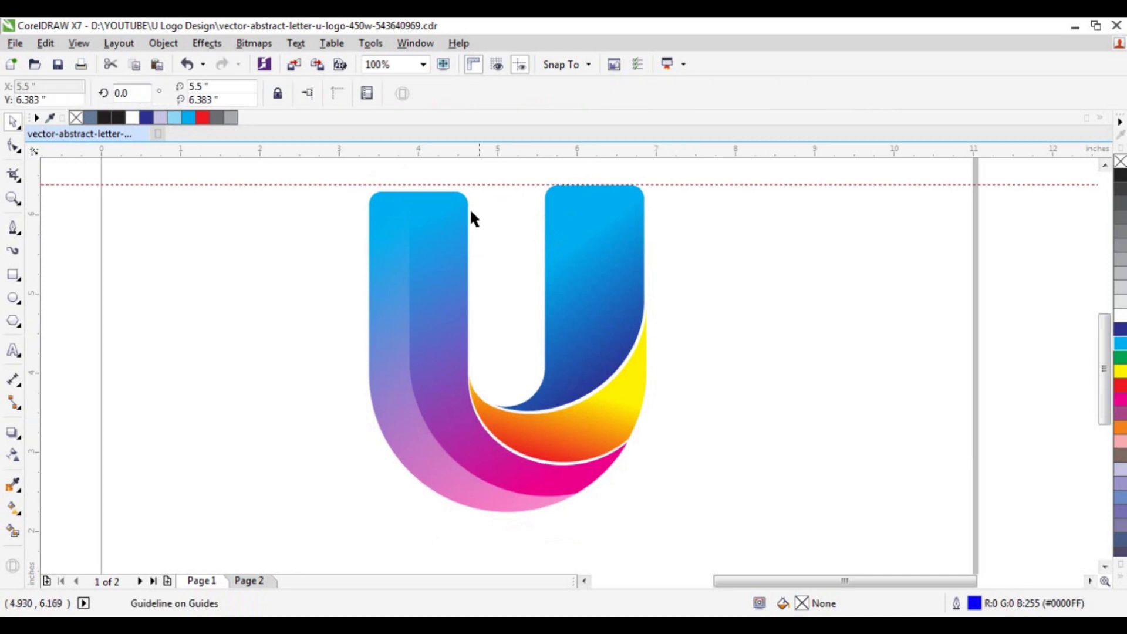
left_click(14, 147)
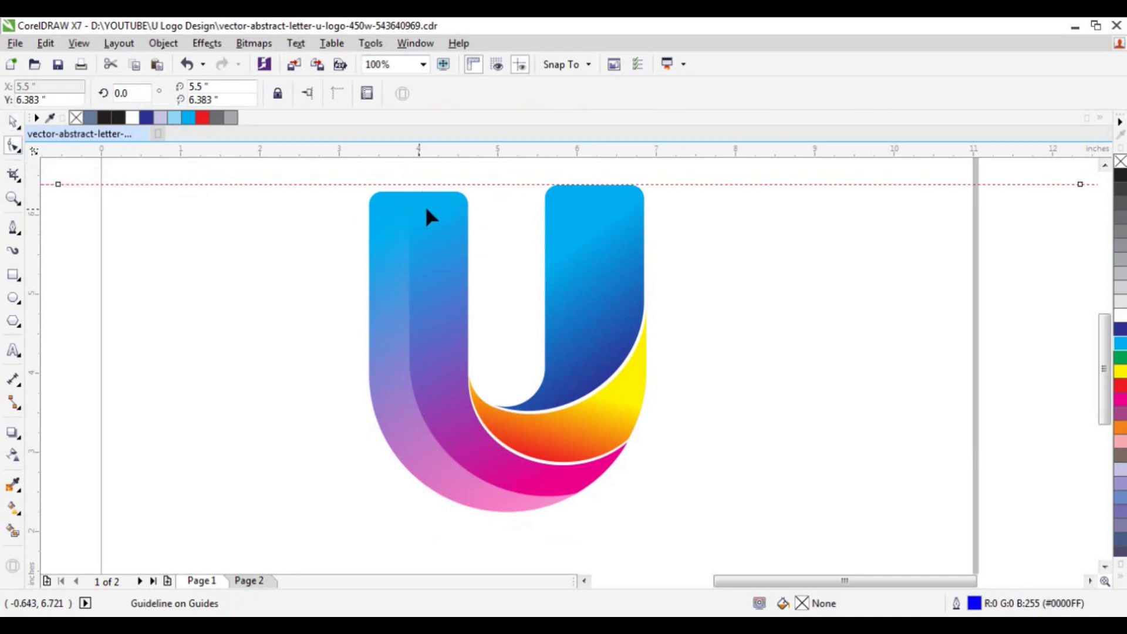
left_click(452, 210)
left_click_drag(335, 167, 506, 248)
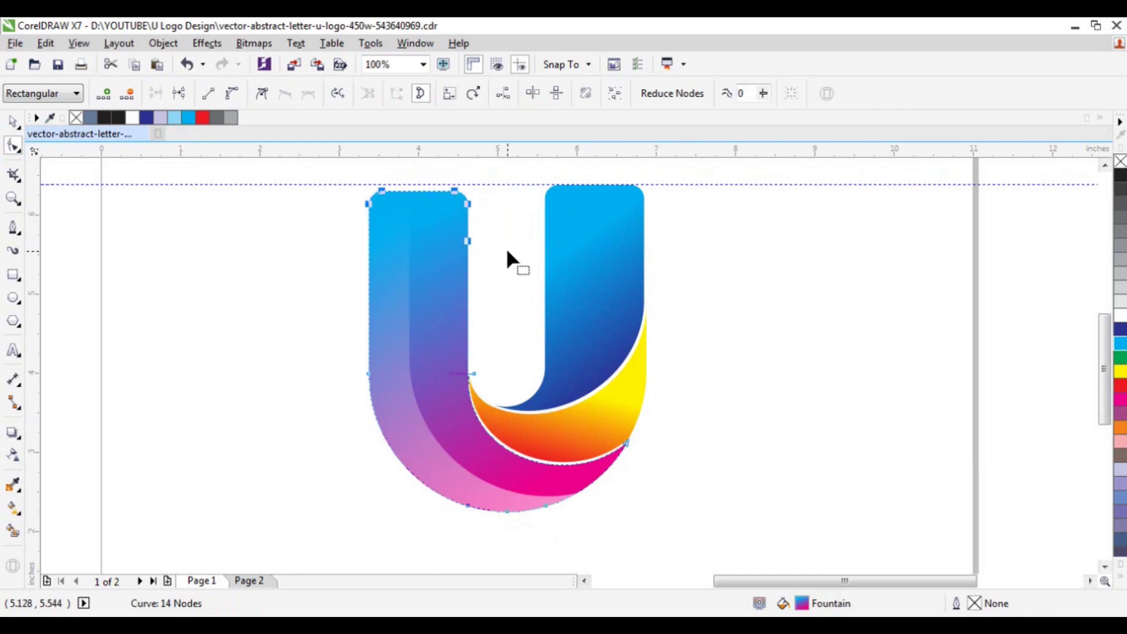
key("Up")
key("Up")
key("Up")
key("Up")
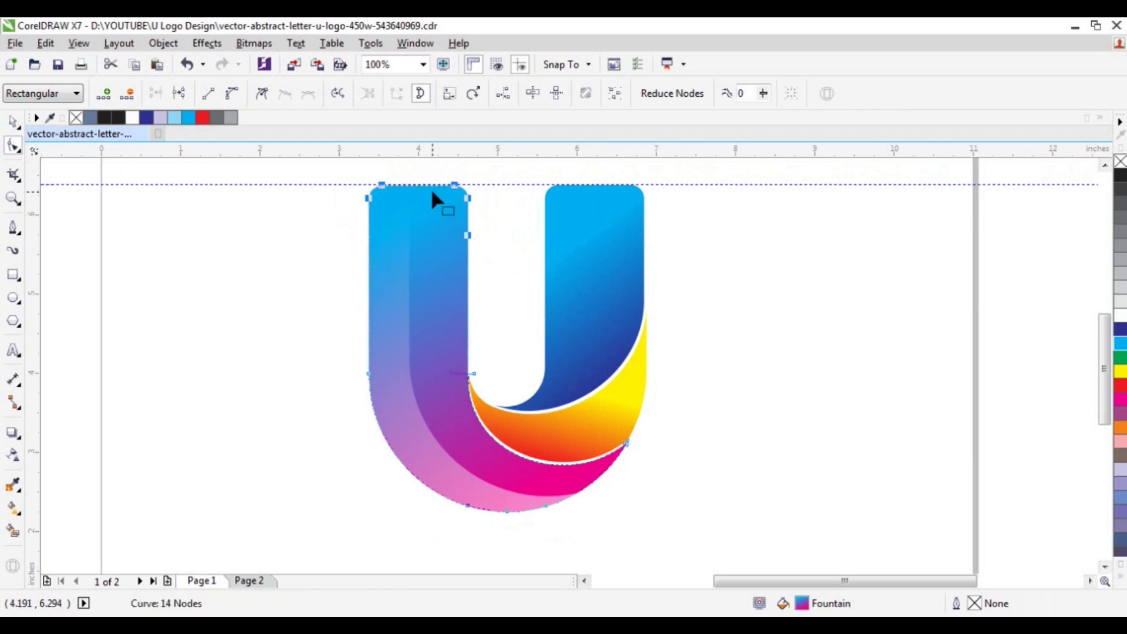
Delete the horizontal guideline running along the tops of the U's stems
left_click(13, 122)
left_click(714, 184)
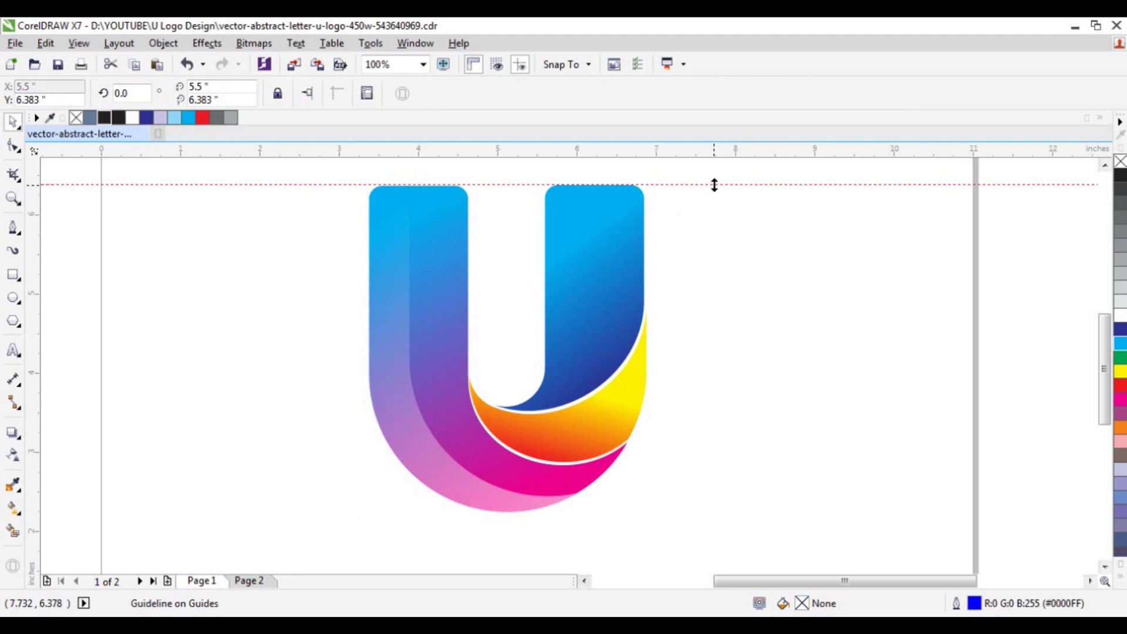
key("Delete")
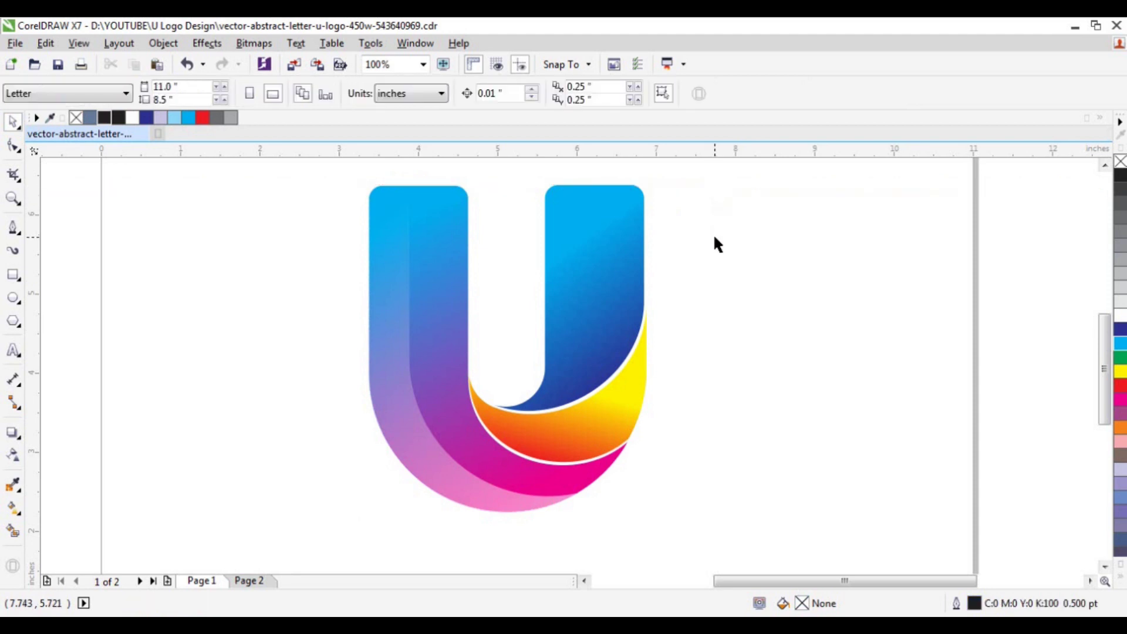